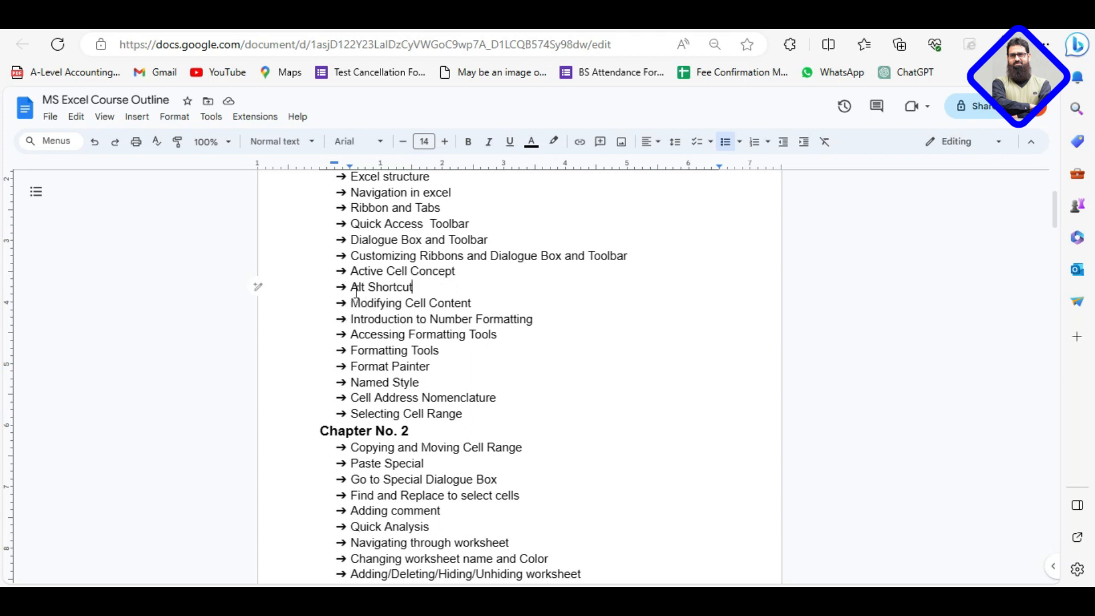
# Highlight the "Modifying Cell Content" topic in the MS Excel Course Outline document
pyautogui.moveTo(352, 288); pyautogui.dragTo(424, 285)
pyautogui.doubleClick(423, 303)
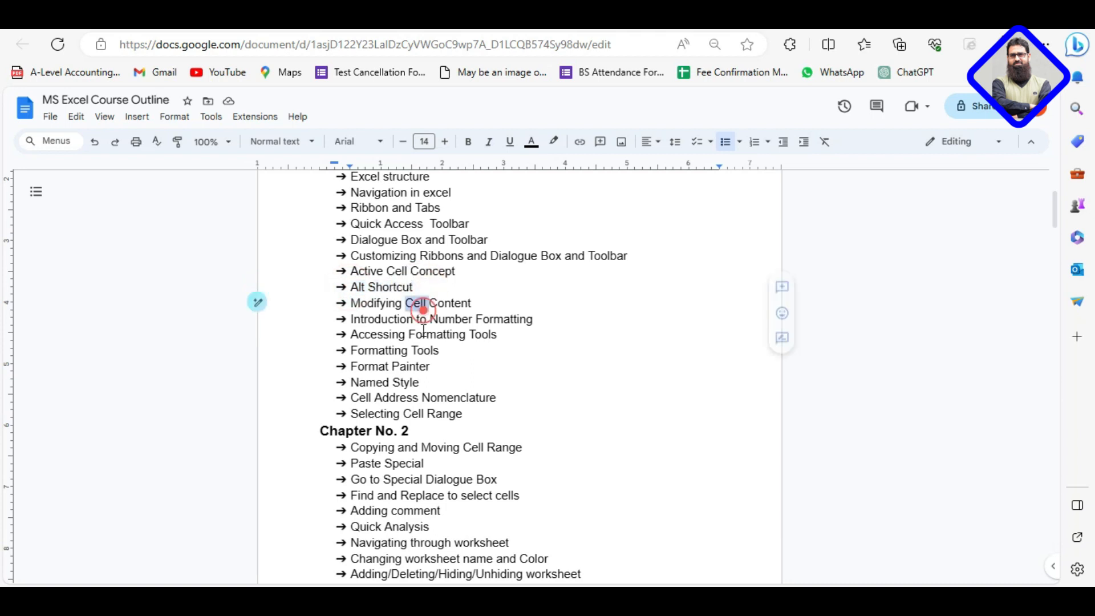
pyautogui.click(402, 367)
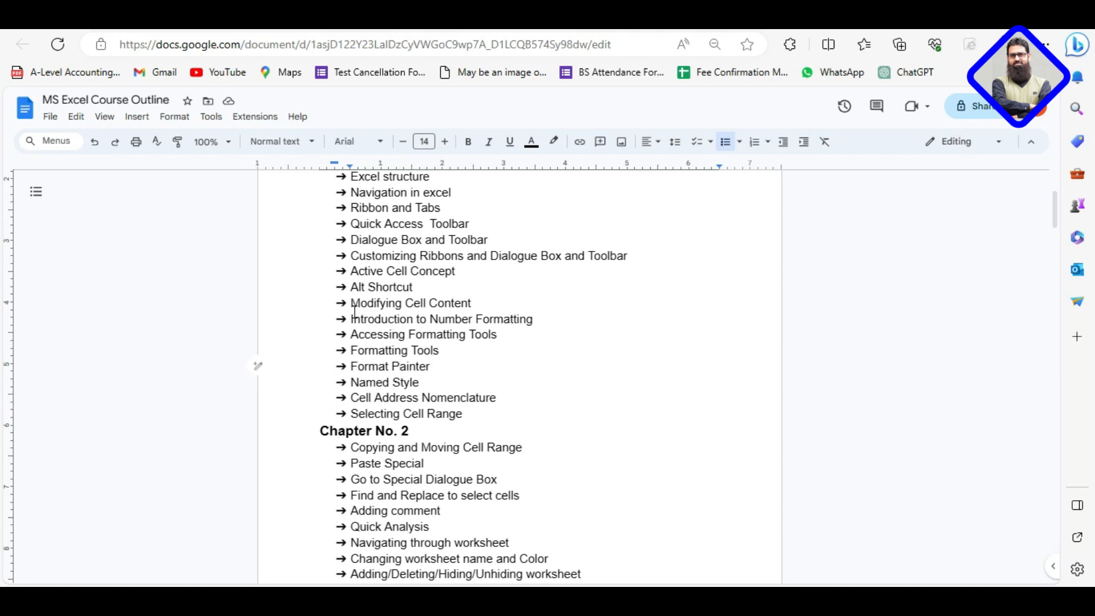
pyautogui.moveTo(354, 303); pyautogui.dragTo(476, 302)
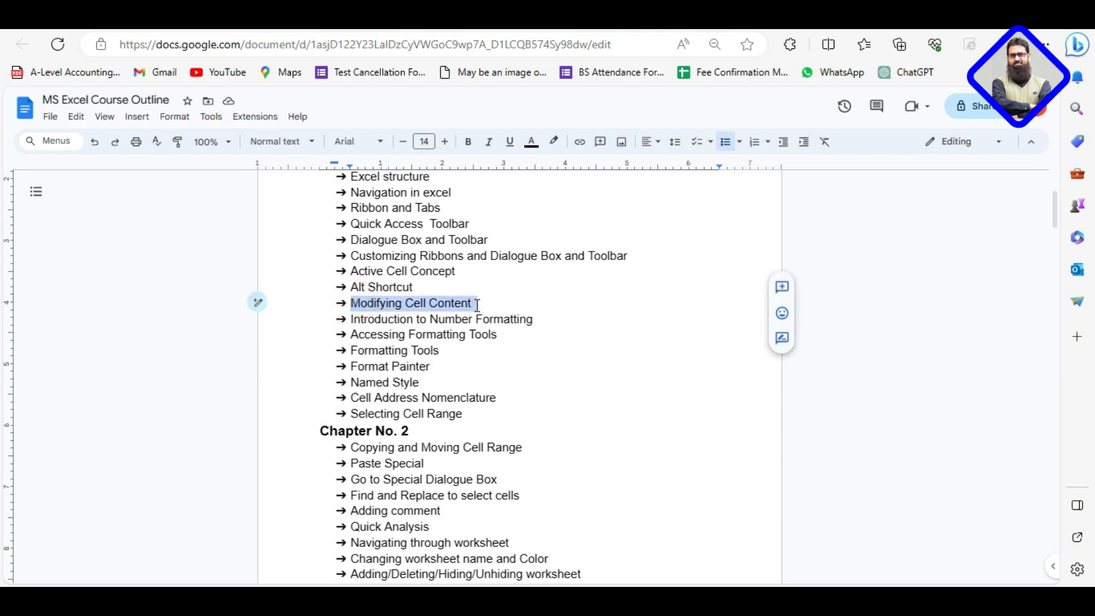
# Switch to the Excel workbook's My Sheet and select the range A1:N20 around the data table
pyautogui.moveTo(493, 599)
pyautogui.click(492, 536)
pyautogui.click(576, 370)
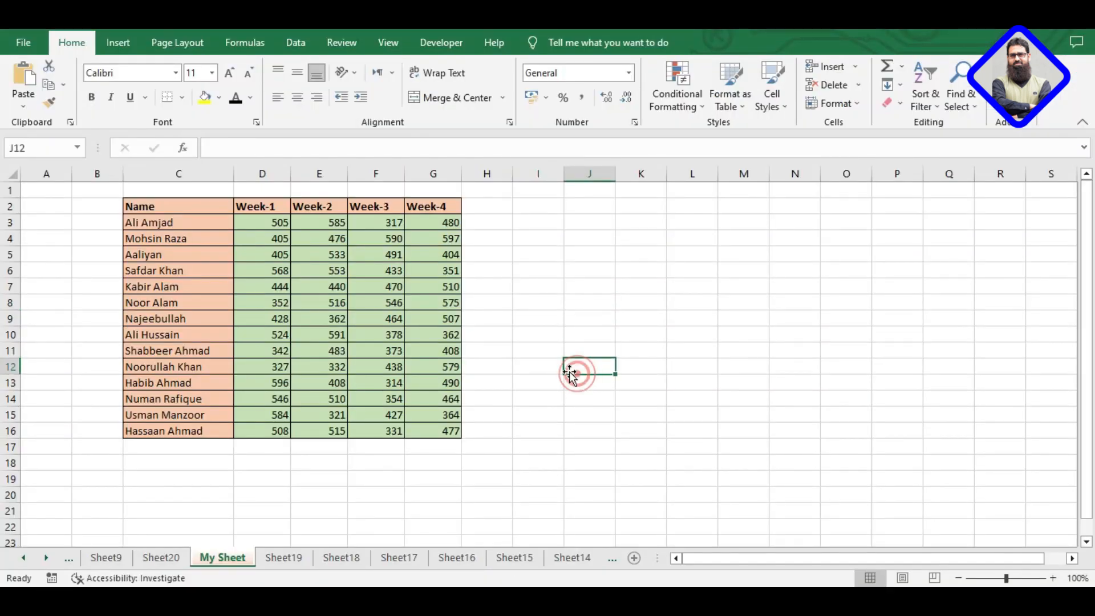
pyautogui.click(587, 224)
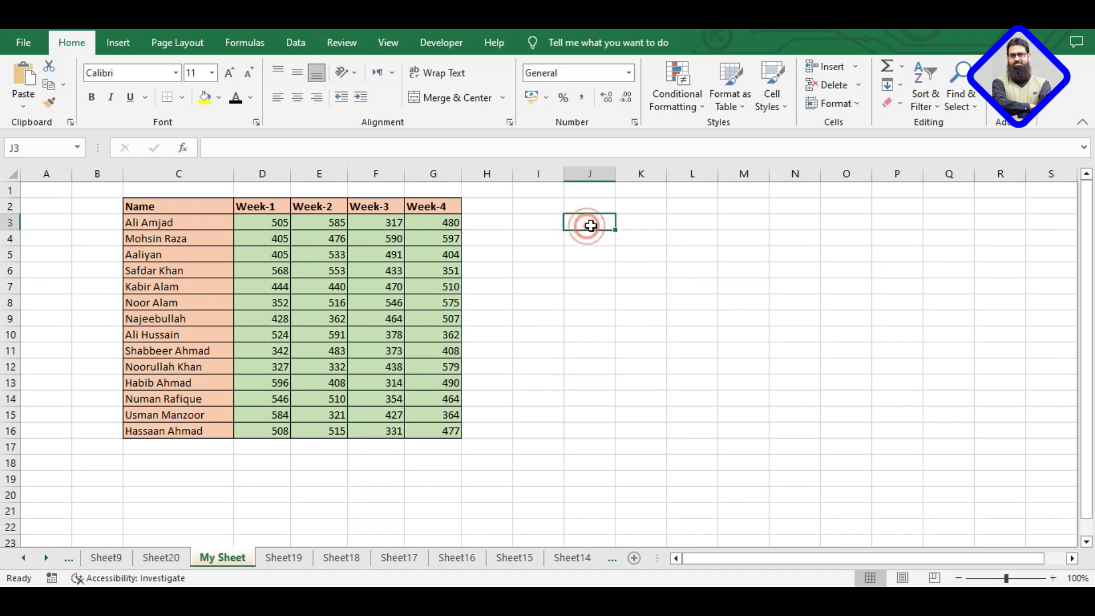
pyautogui.moveTo(45, 191); pyautogui.dragTo(772, 498)
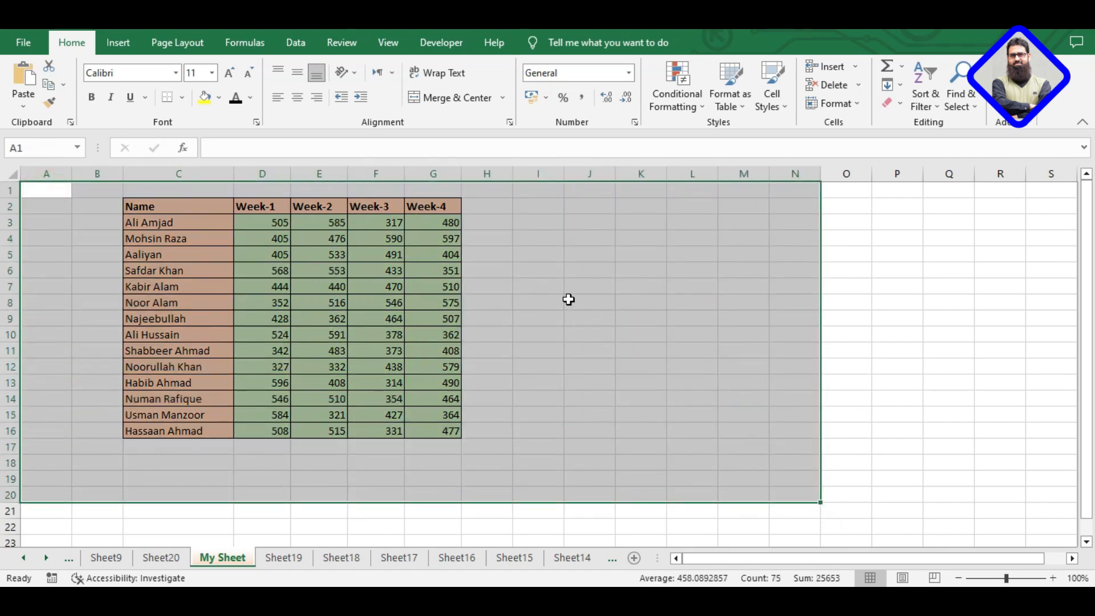
pyautogui.click(552, 281)
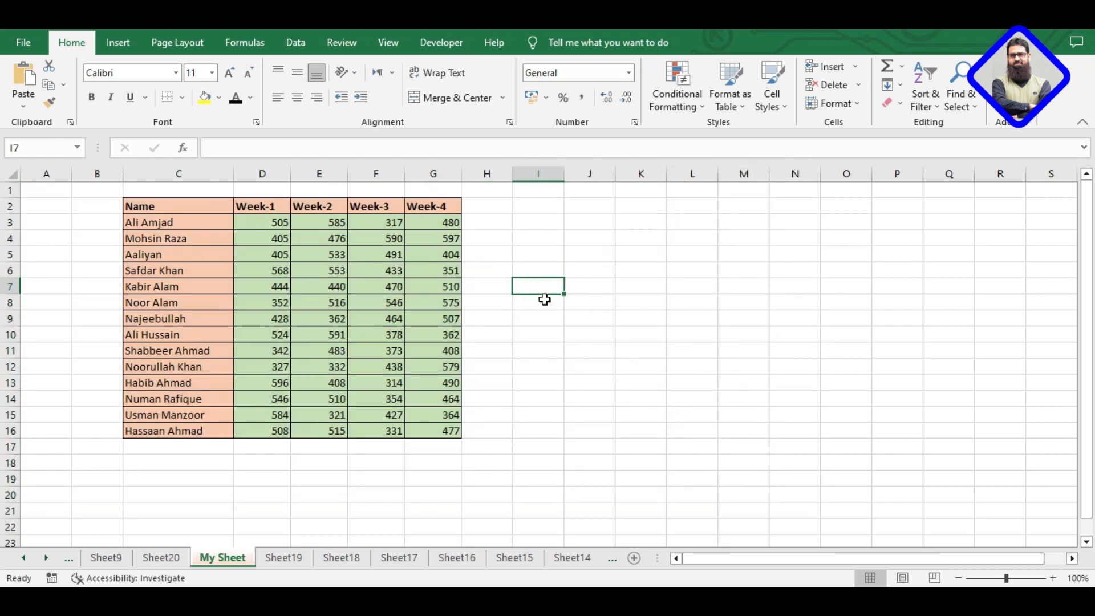
pyautogui.click(553, 269)
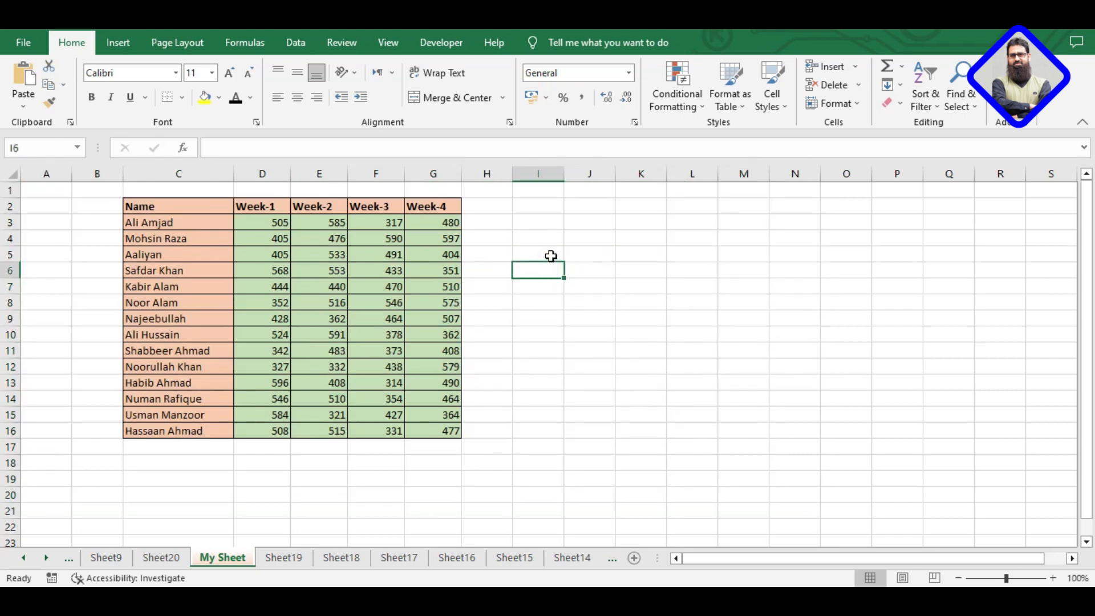
# Open the empty cell I6 for in-cell editing and leave it blank
pyautogui.doubleClick(550, 255)
pyautogui.doubleClick(548, 276)
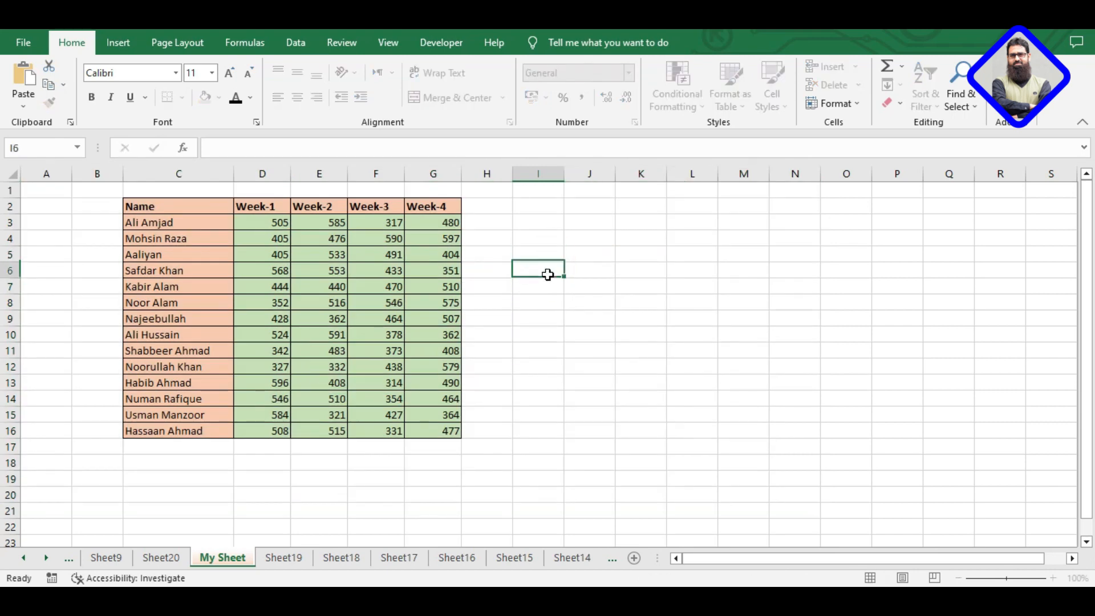
pyautogui.press('Return')
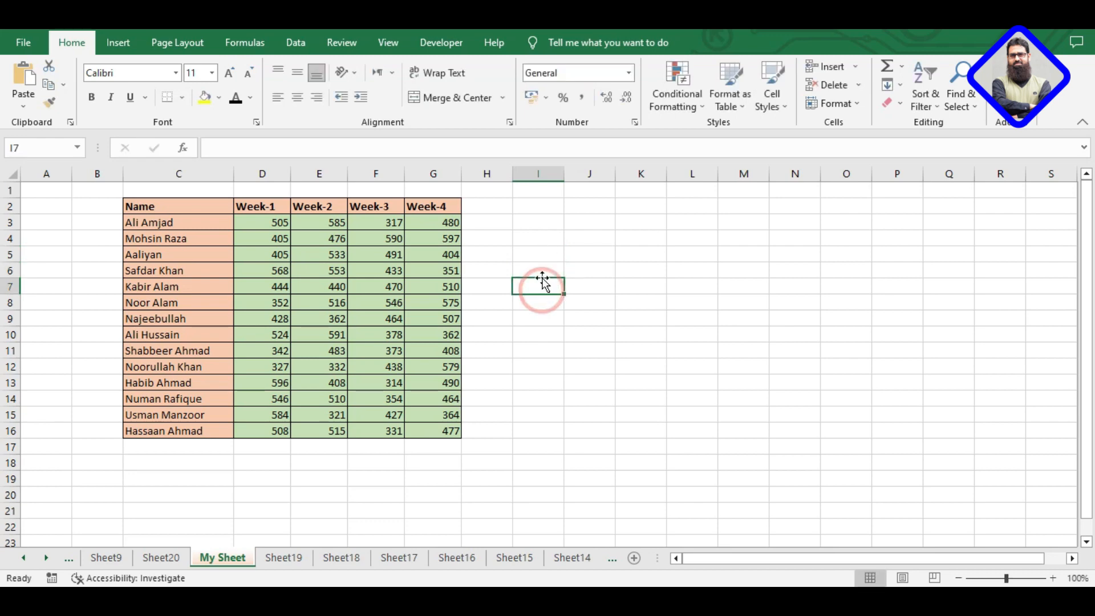
pyautogui.doubleClick(536, 271)
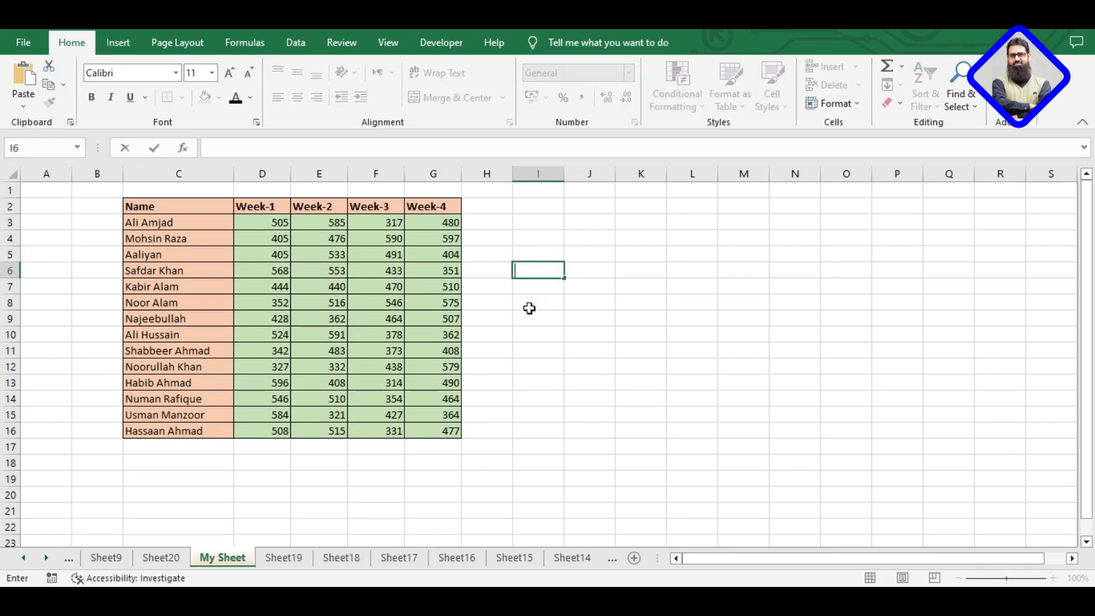
pyautogui.click(533, 298)
pyautogui.click(531, 320)
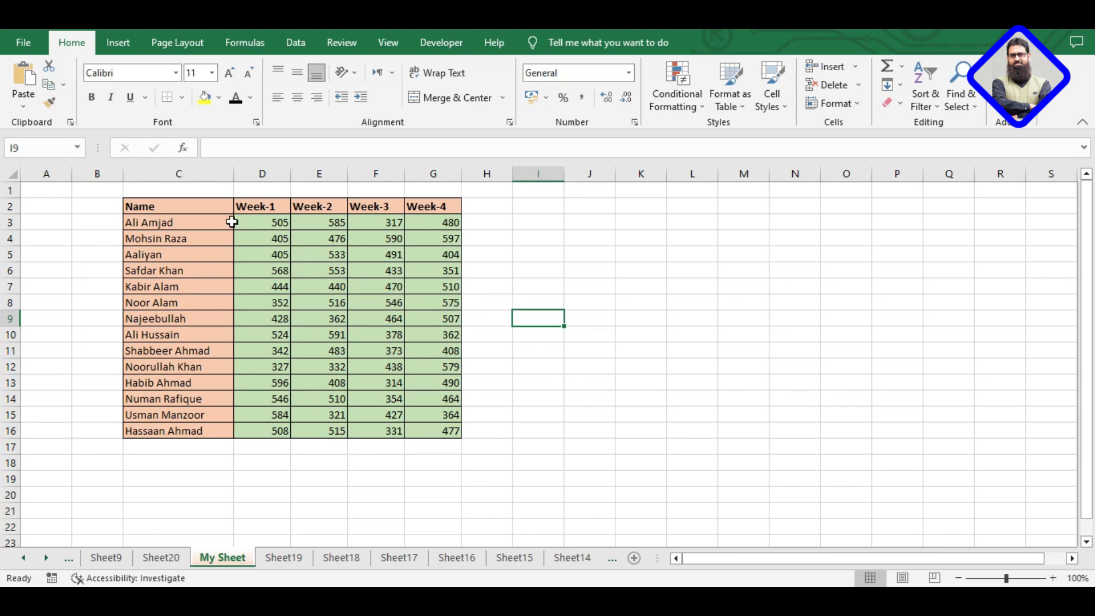
# Select the whole data table C2:G16, from the Name header to the last Week-4 value
pyautogui.moveTo(209, 209); pyautogui.dragTo(442, 425)
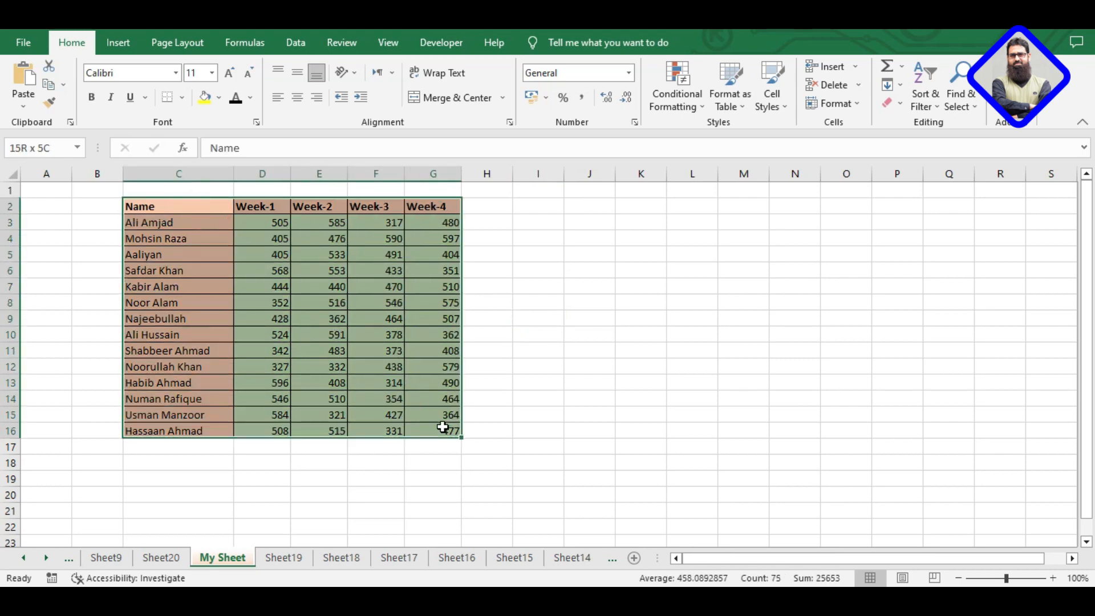
pyautogui.click(443, 426)
pyautogui.click(227, 244)
pyautogui.moveTo(196, 205); pyautogui.dragTo(422, 434)
pyautogui.click(422, 434)
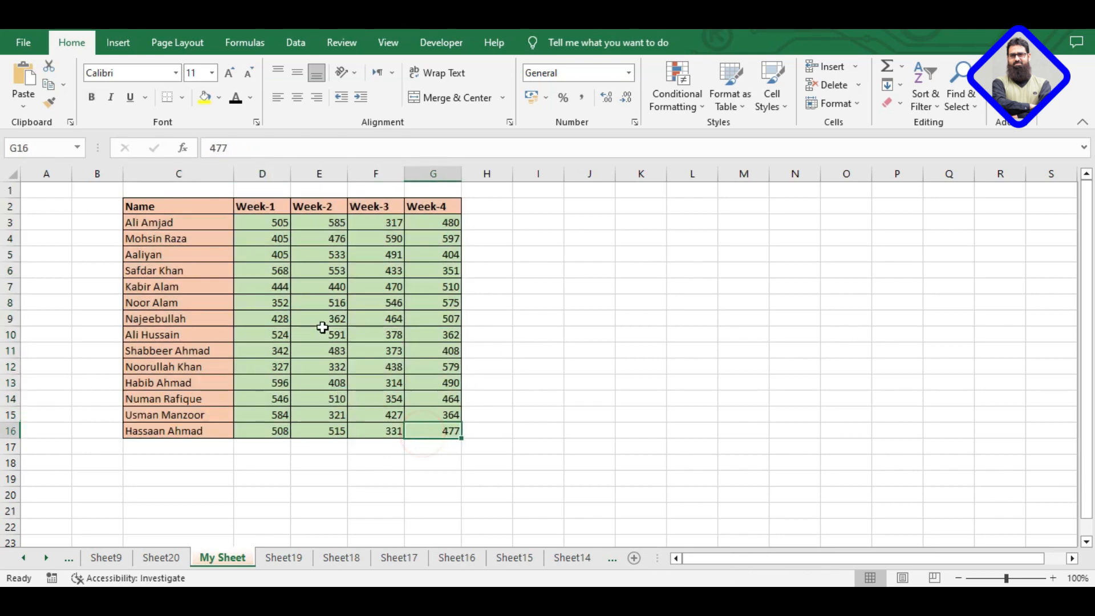
pyautogui.moveTo(157, 209); pyautogui.dragTo(435, 425)
pyautogui.click(432, 427)
pyautogui.moveTo(195, 205)
pyautogui.mouseDown()
pyautogui.moveTo(391, 410)
pyautogui.moveTo(432, 429)
pyautogui.mouseUp()
pyautogui.click(432, 429)
# Check the cell mode indicator with cell D3 selected and examine the Week-1 values in D3 and D4
pyautogui.click(269, 226)
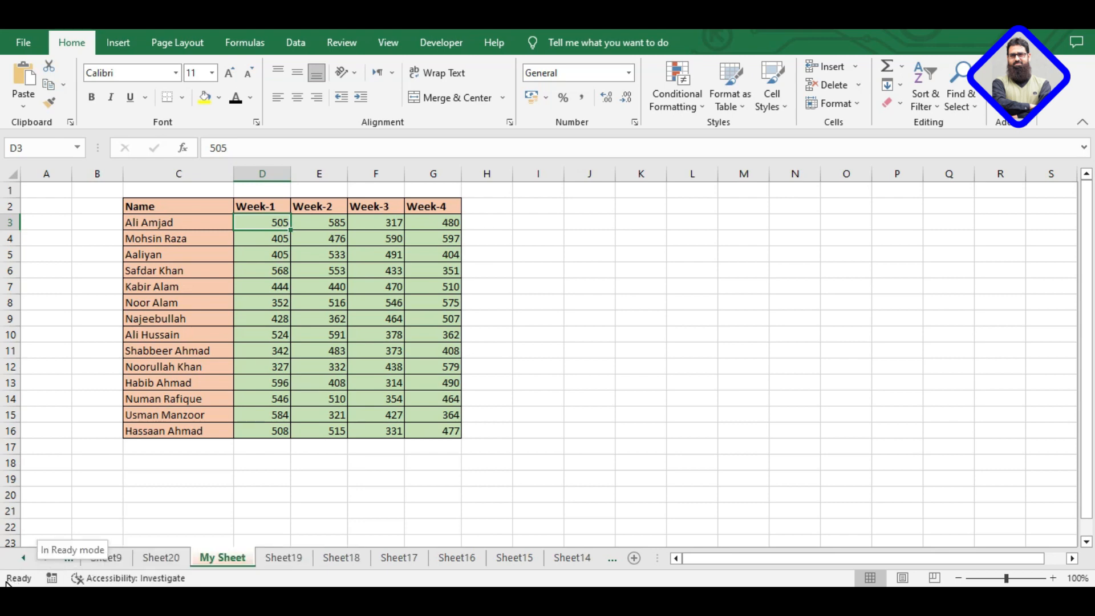
pyautogui.doubleClick(282, 239)
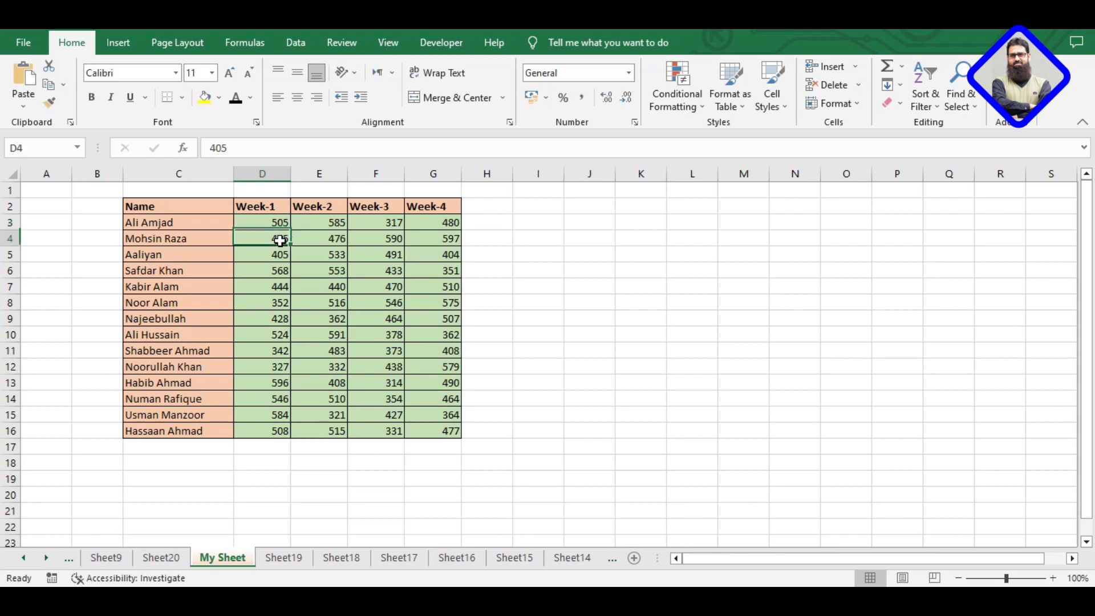
pyautogui.click(275, 220)
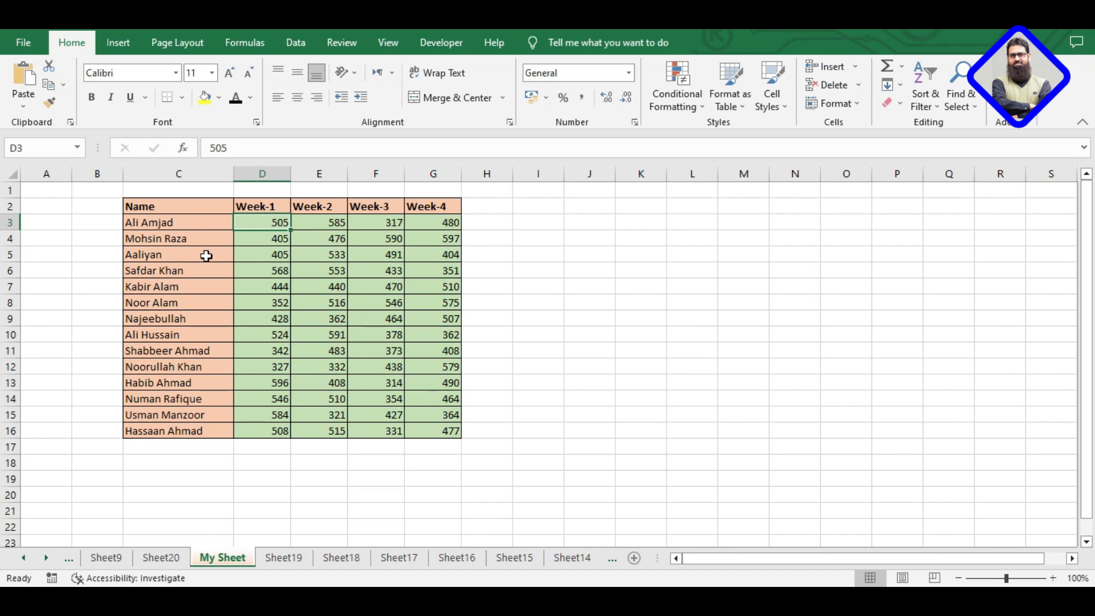
# Open the name in cell C5 for editing in the cell and in the formula bar, cancelling the edit
pyautogui.click(178, 223)
pyautogui.click(162, 256)
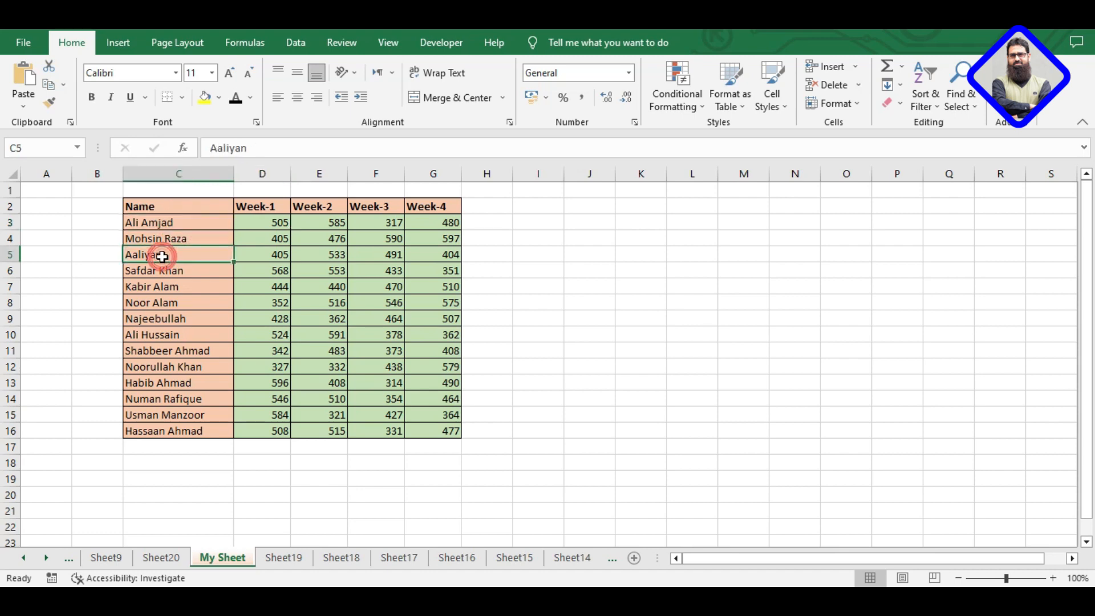
pyautogui.click(206, 270)
pyautogui.click(209, 254)
pyautogui.doubleClick(210, 256)
pyautogui.press('Return')
pyautogui.click(209, 255)
pyautogui.click(288, 147)
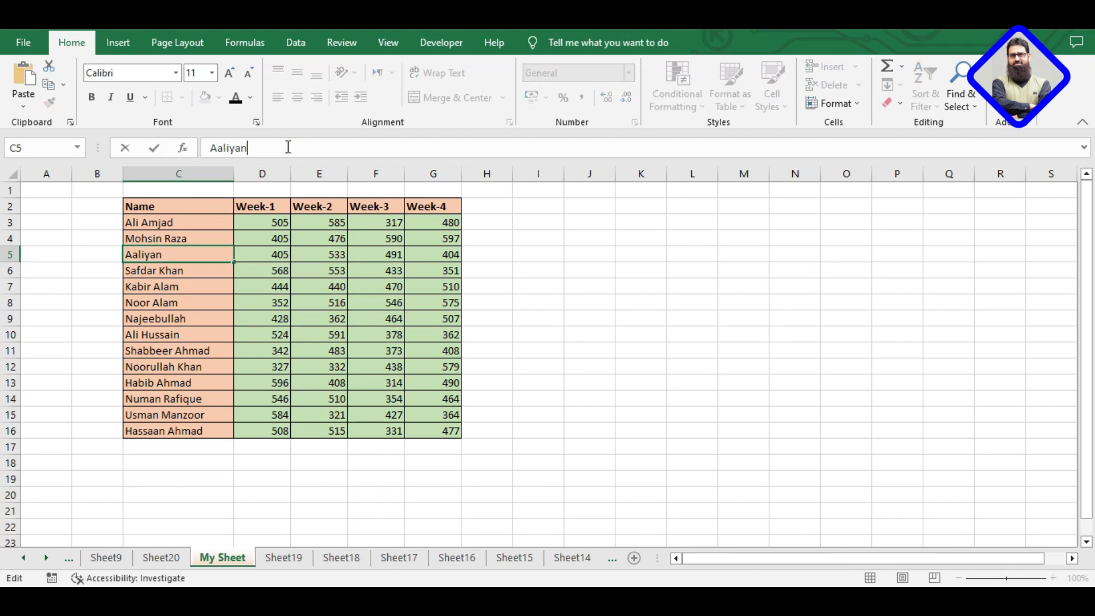
pyautogui.press('Escape')
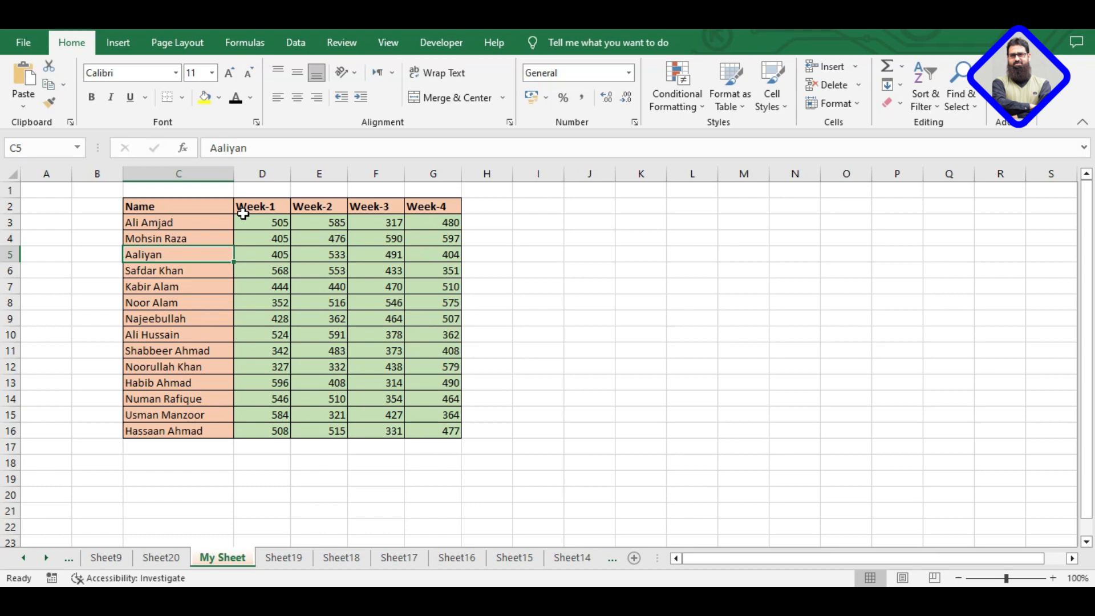
# Append a surname to the existing name in cell C5
pyautogui.press('F2')
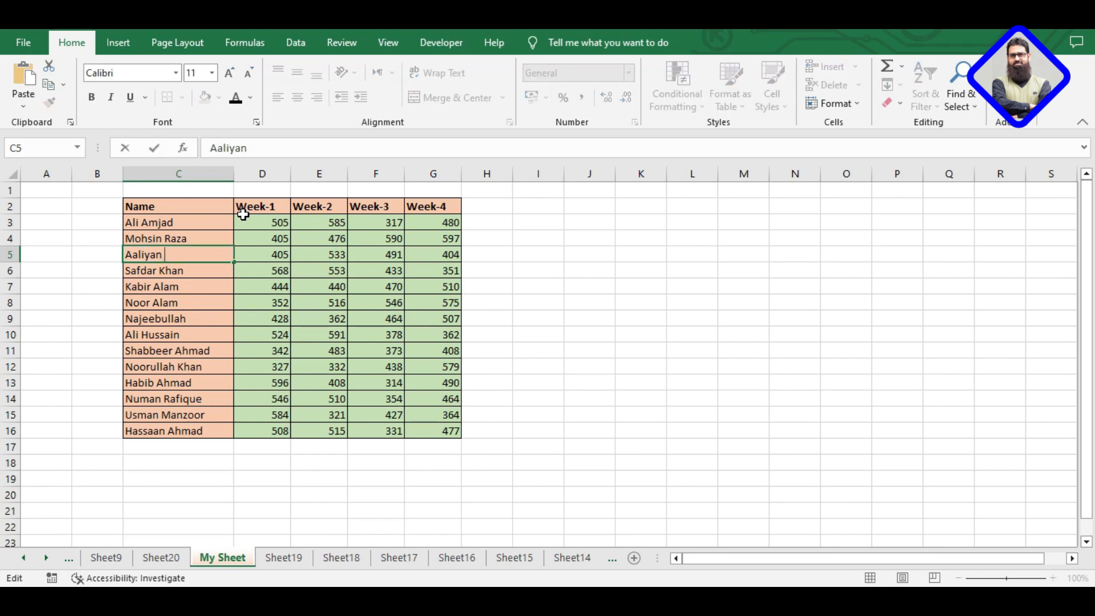
pyautogui.write('Ahmad')
pyautogui.press('Return')
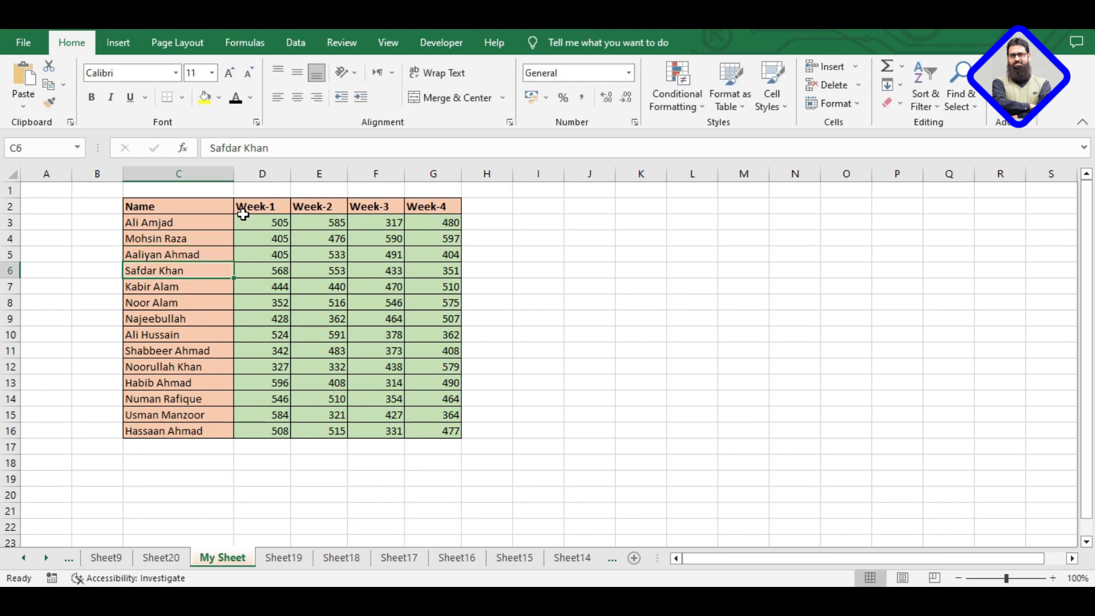
pyautogui.press('Up')
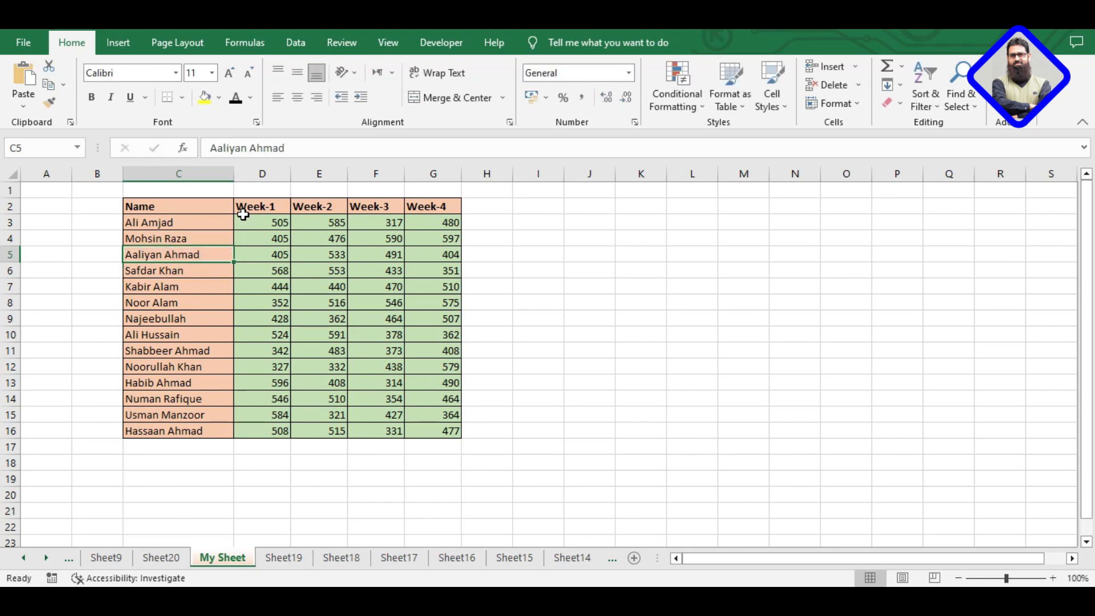
# Overwrite the name in cell C6 with a different full name, replacing the autocompleted surname
pyautogui.press('Down')
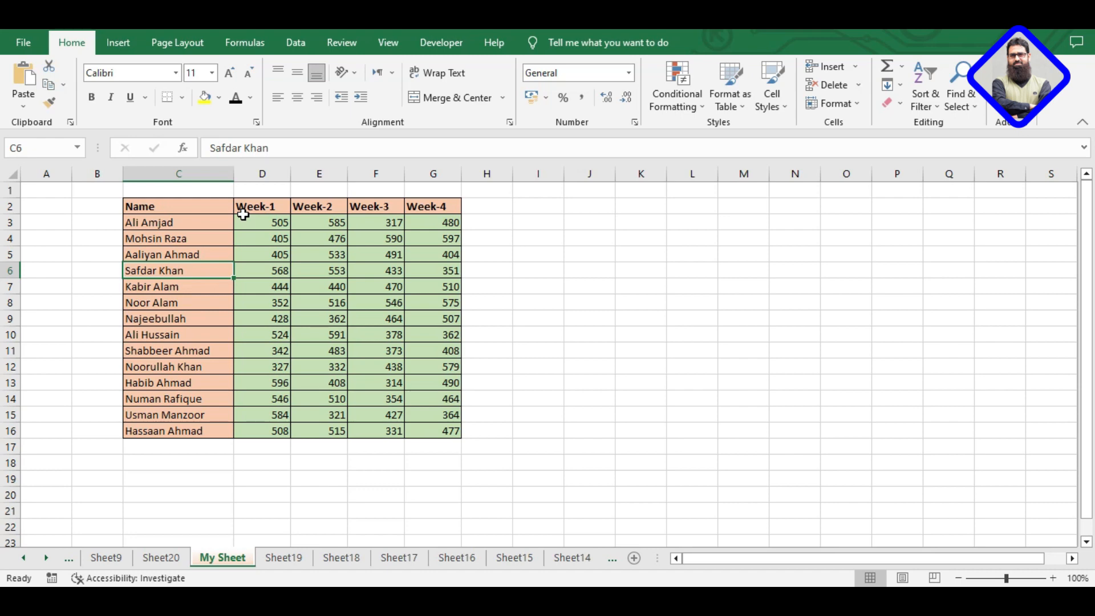
pyautogui.write('Usman Manzoor')
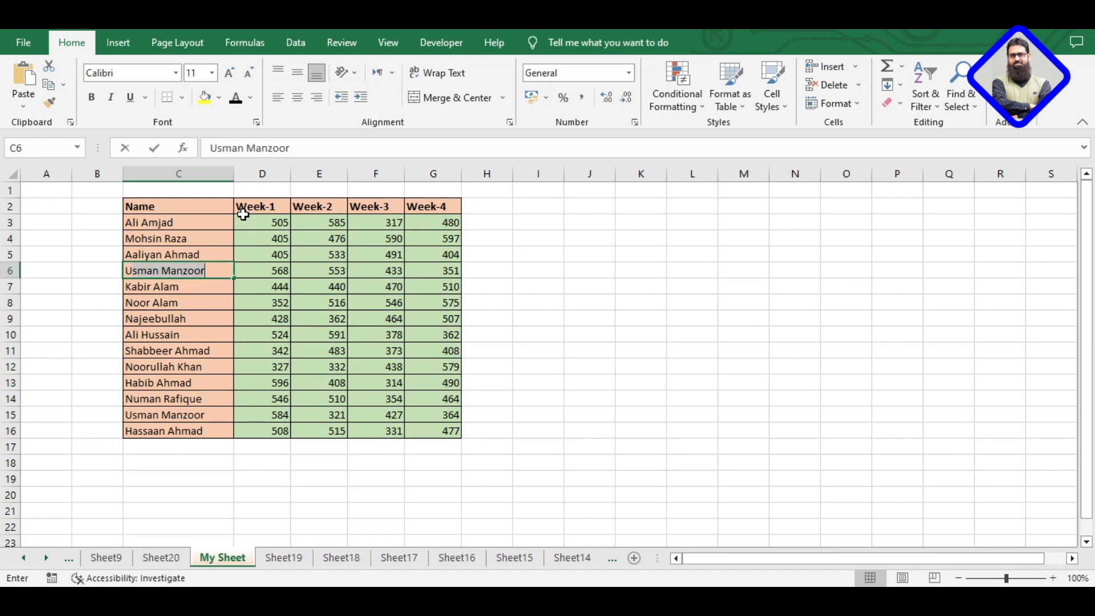
pyautogui.press('BackSpace')
pyautogui.press('BackSpace')
pyautogui.press('BackSpace')
pyautogui.press('BackSpace')
pyautogui.press('BackSpace')
pyautogui.press('BackSpace')
pyautogui.press('BackSpace')
pyautogui.write('Rafique')
pyautogui.press('Return')
pyautogui.press('Up')
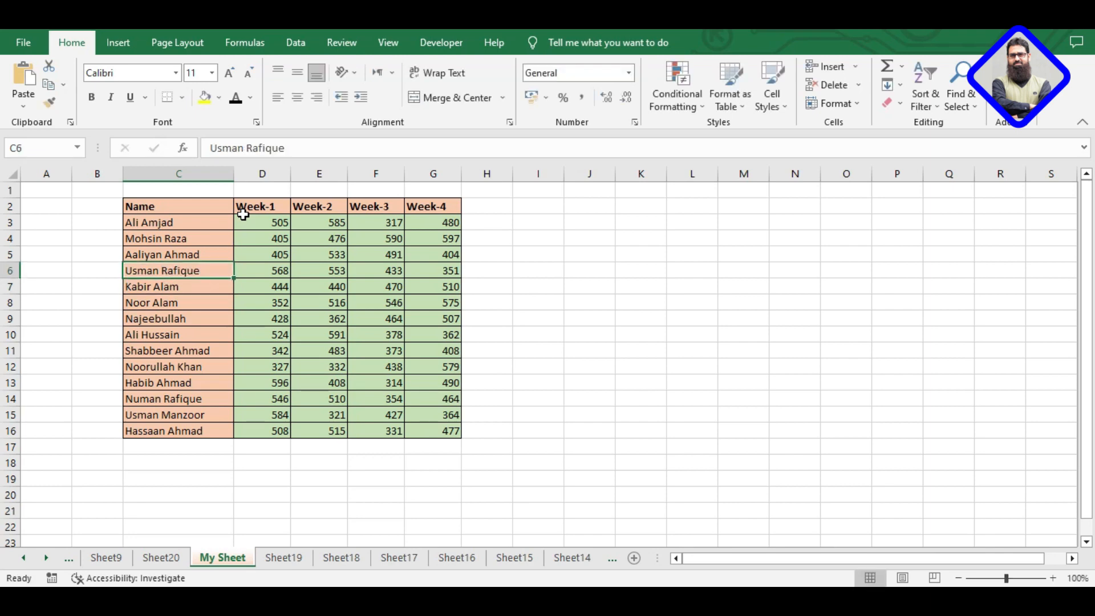
# Select the row 3 weekly values one by one and the full Week-1 to Week-4 range D3:G16
pyautogui.click(273, 226)
pyautogui.click(317, 224)
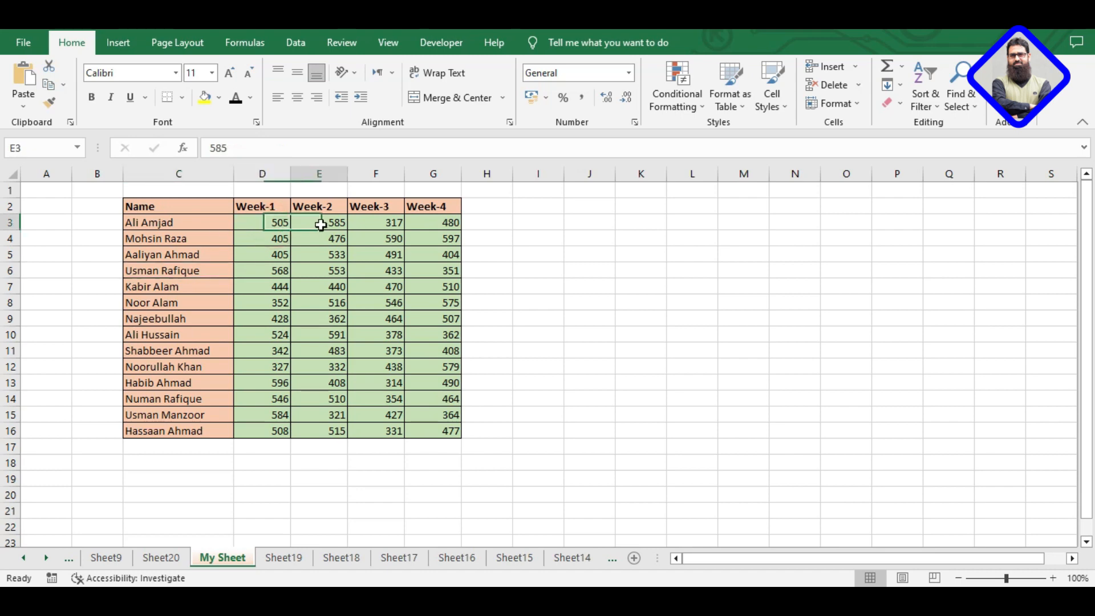
pyautogui.click(371, 223)
pyautogui.click(447, 222)
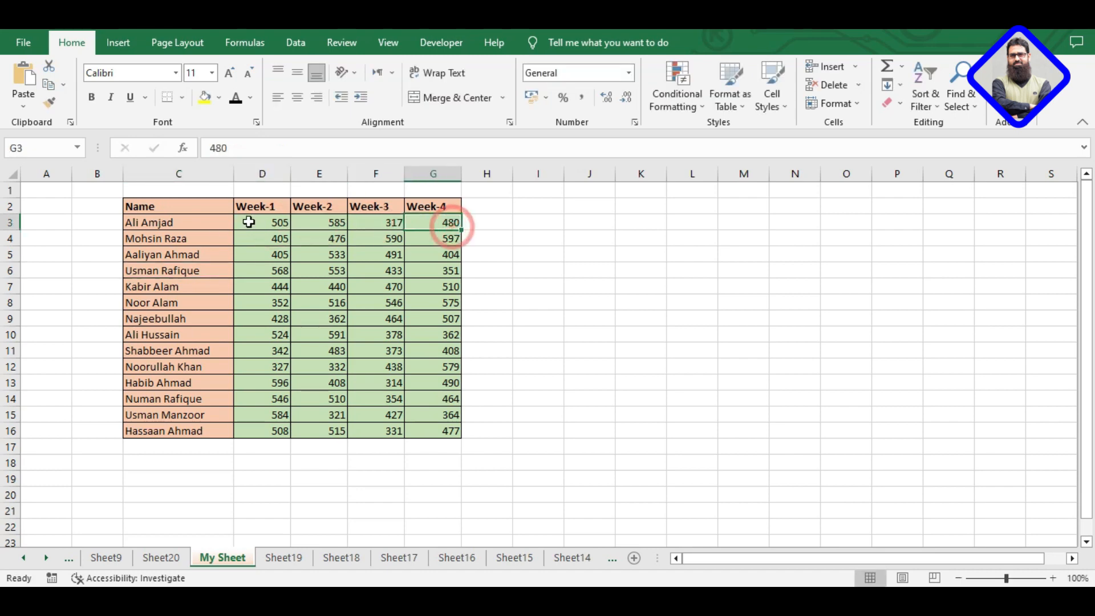
pyautogui.moveTo(261, 221); pyautogui.dragTo(438, 428)
pyautogui.click(437, 428)
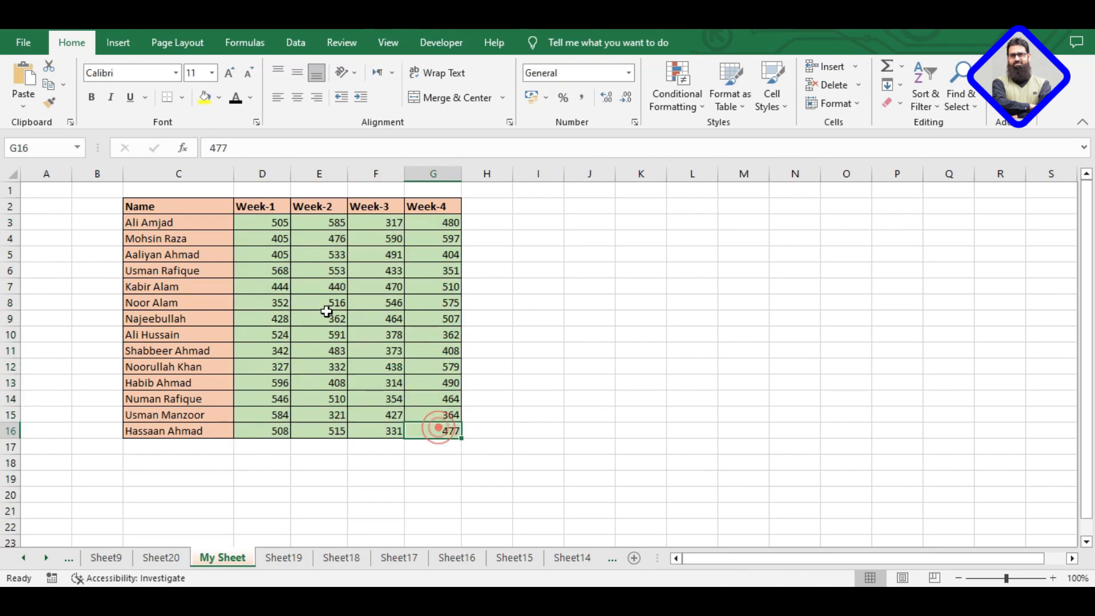
pyautogui.click(311, 298)
pyautogui.moveTo(258, 227); pyautogui.dragTo(420, 430)
pyautogui.click(419, 430)
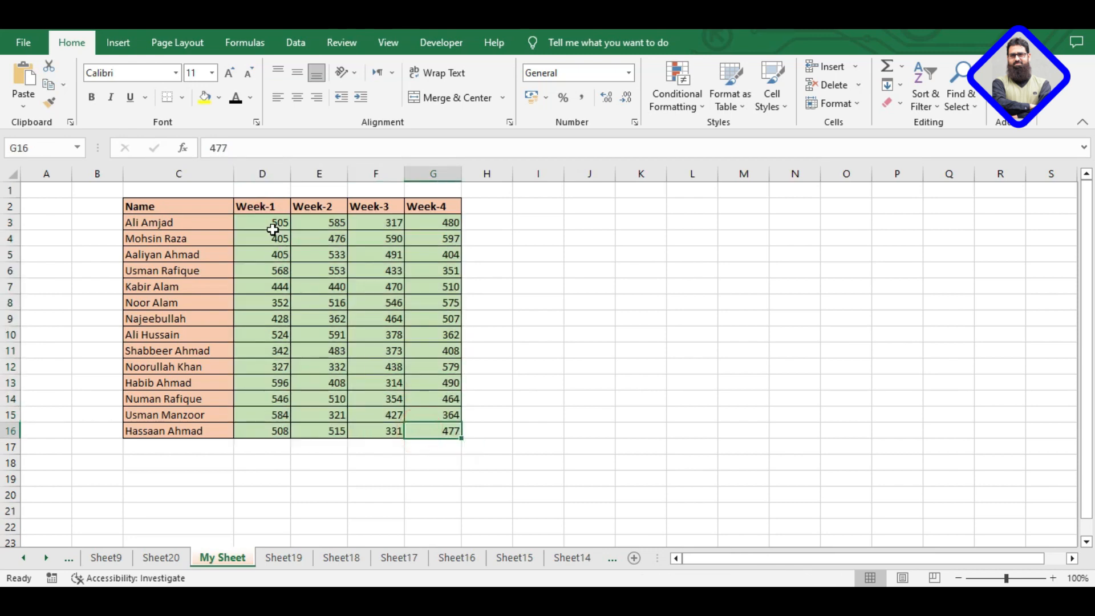
pyautogui.moveTo(272, 226); pyautogui.dragTo(420, 431)
pyautogui.click(422, 431)
pyautogui.moveTo(271, 227); pyautogui.dragTo(431, 430)
pyautogui.click(432, 431)
# Switch to the course outline in Google Docs and mark the "Introduction to Number Formatting" topic
pyautogui.hotkey('alt', 'Tab')
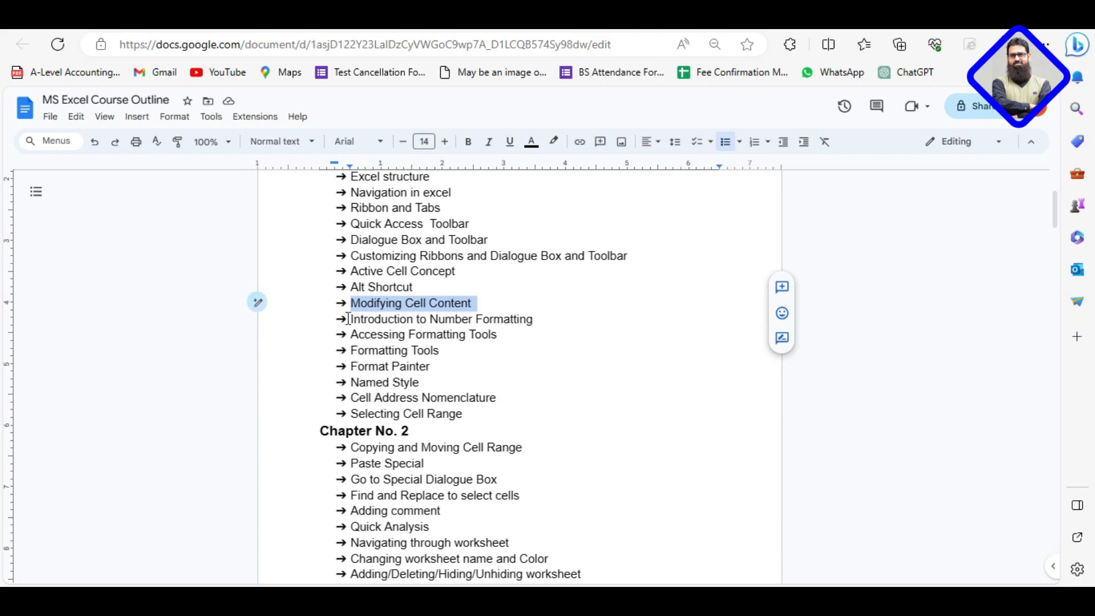
pyautogui.moveTo(346, 318); pyautogui.dragTo(516, 328)
pyautogui.click(534, 320)
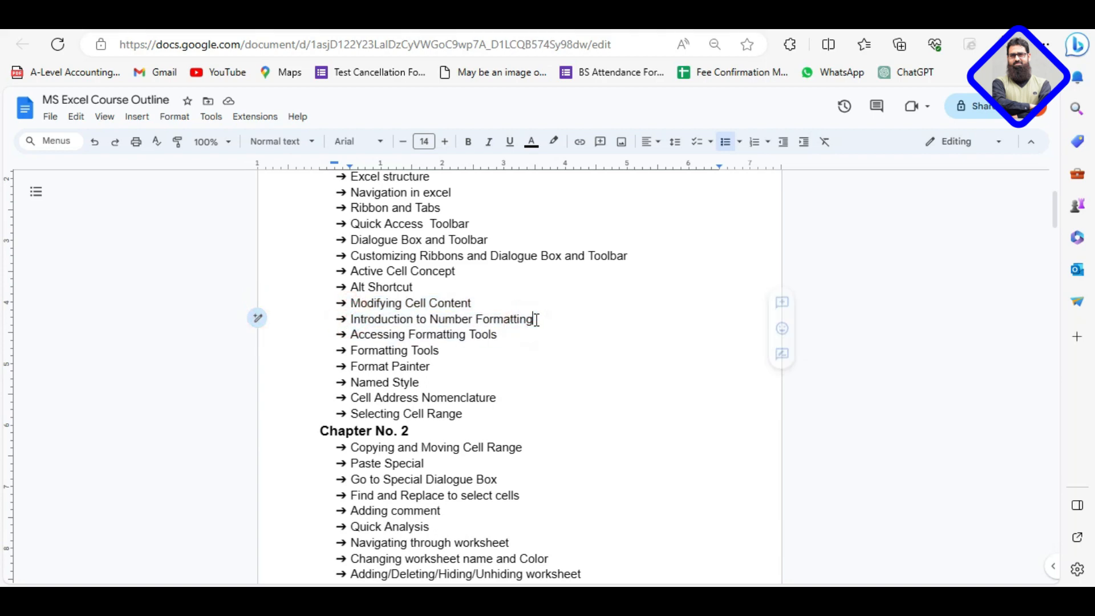
# Switch back to the Excel sheet and examine the number format categories for cell F8 in the Format Cells dialog
pyautogui.hotkey('alt', 'Tab')
pyautogui.moveTo(274, 223); pyautogui.dragTo(442, 437)
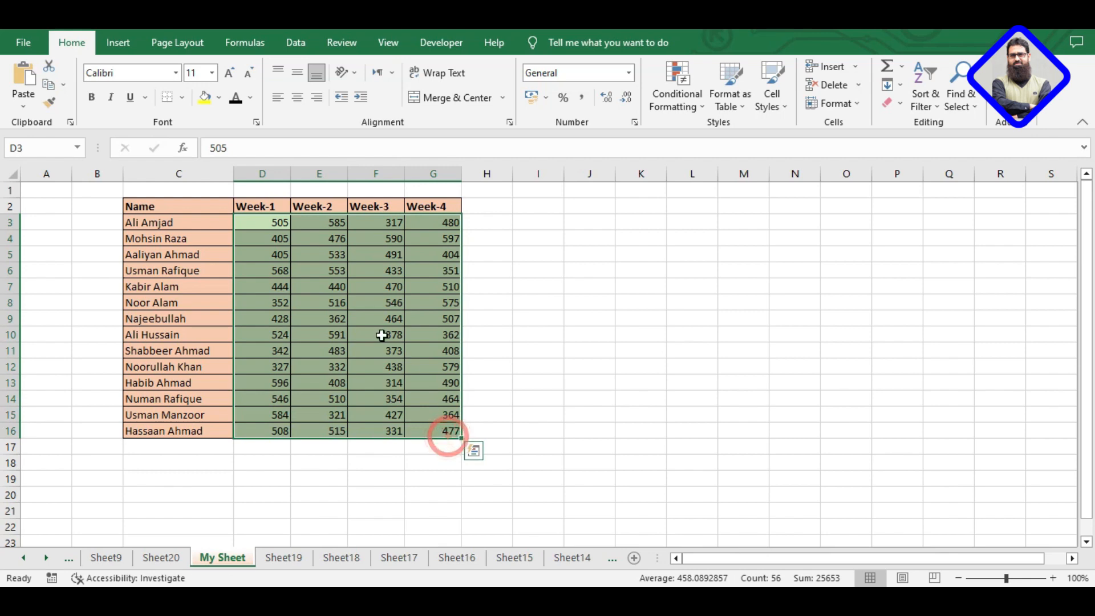
pyautogui.click(361, 301)
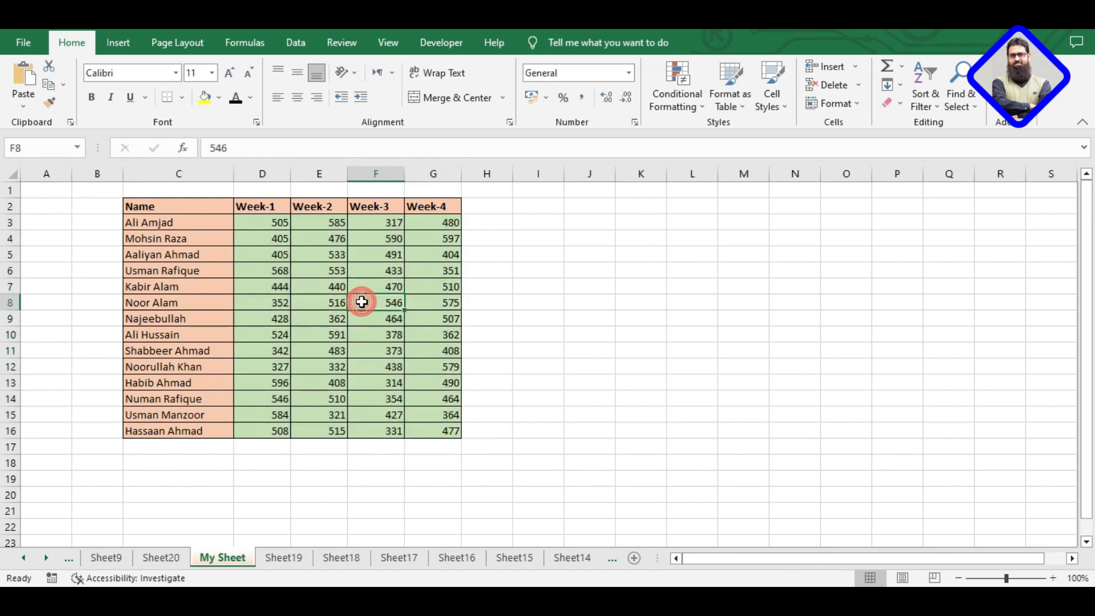
pyautogui.hotkey('ctrl', '1')
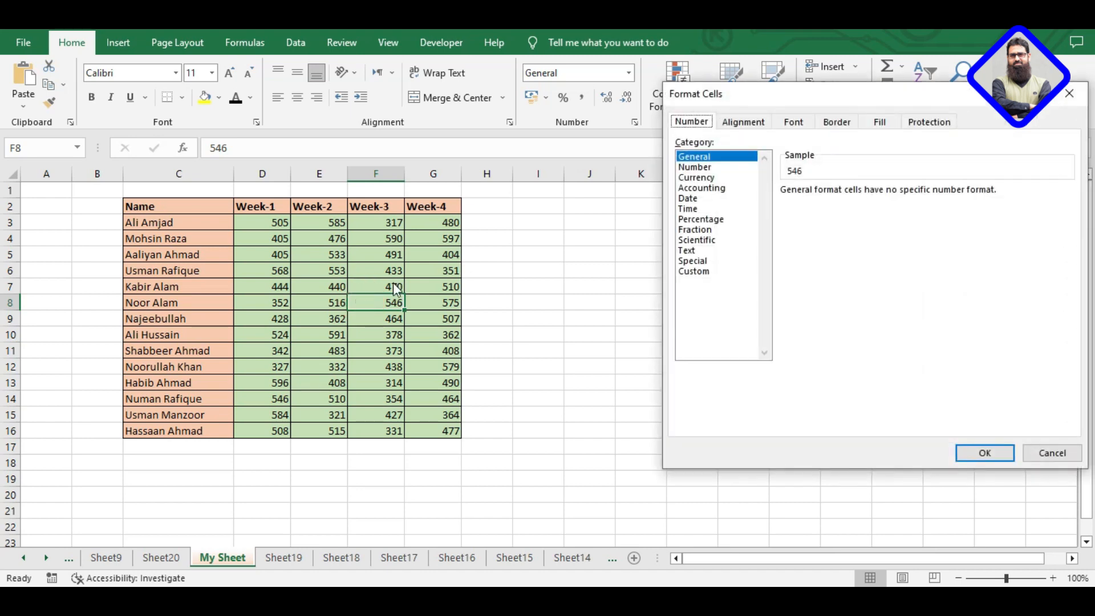
pyautogui.moveTo(800, 106); pyautogui.dragTo(608, 236)
pyautogui.press('Escape')
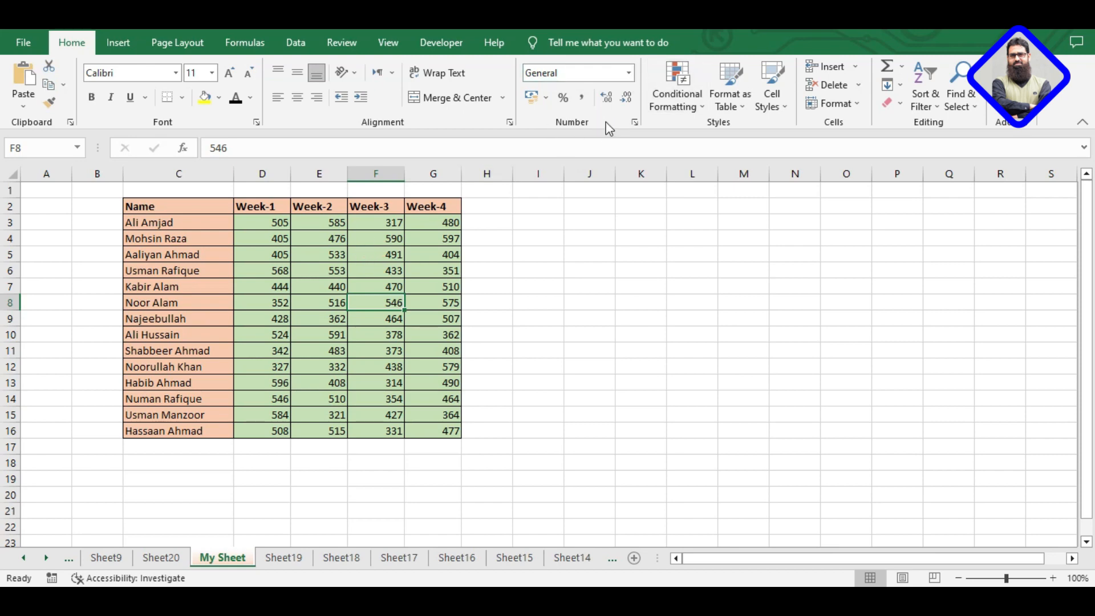
# Apply the Number format to the Week-1 to Week-4 values in D3:G16
pyautogui.moveTo(260, 223); pyautogui.dragTo(435, 427)
pyautogui.click(436, 428)
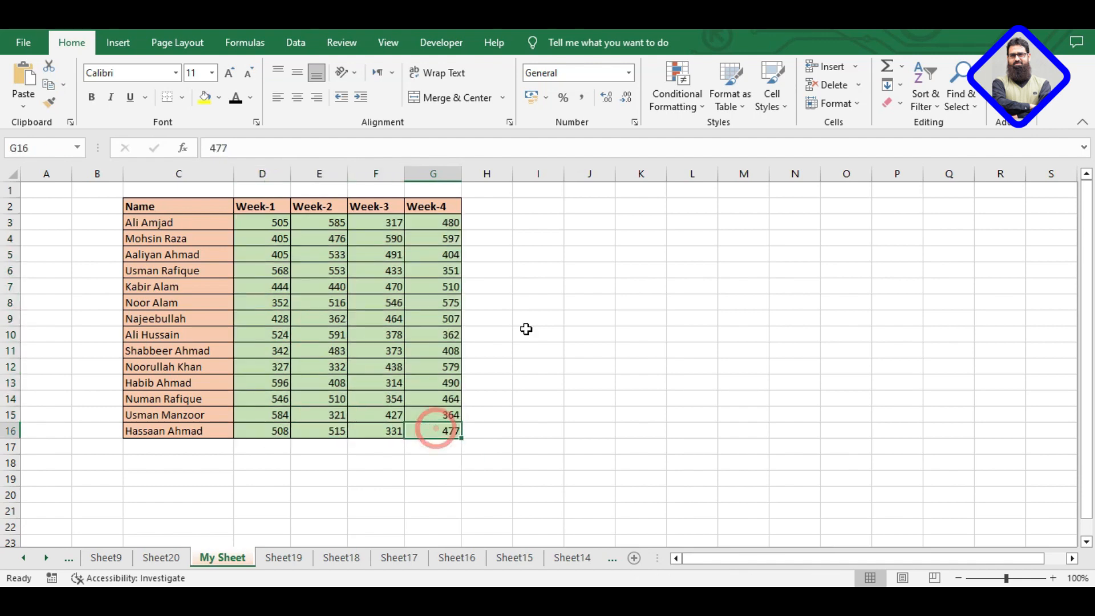
pyautogui.click(258, 222)
pyautogui.hotkey('ctrl', 'shift', 'Right')
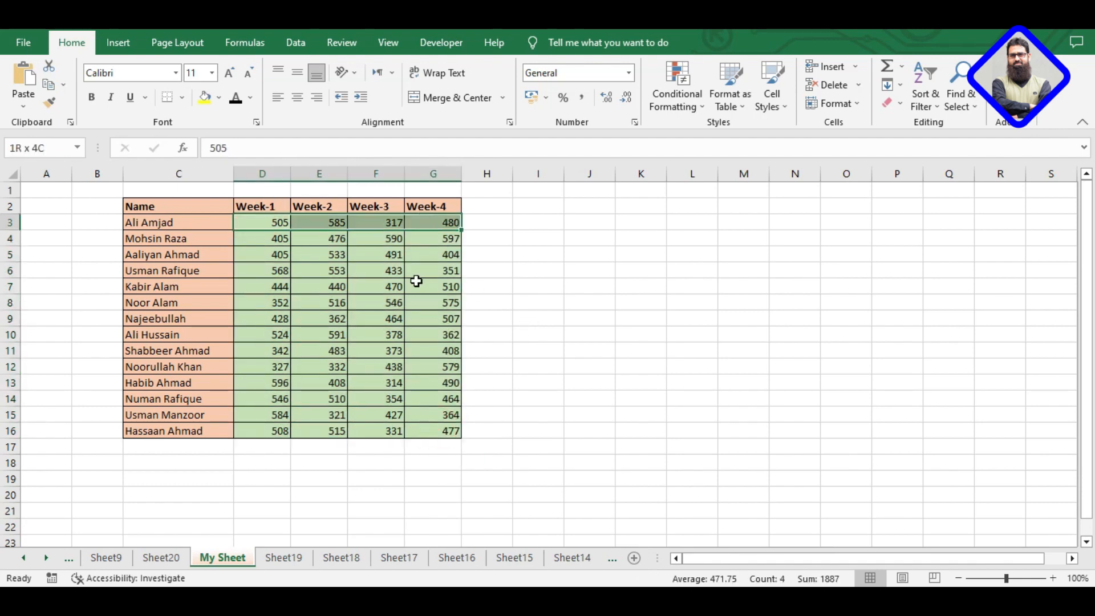
pyautogui.hotkey('ctrl', 'shift', 'Down')
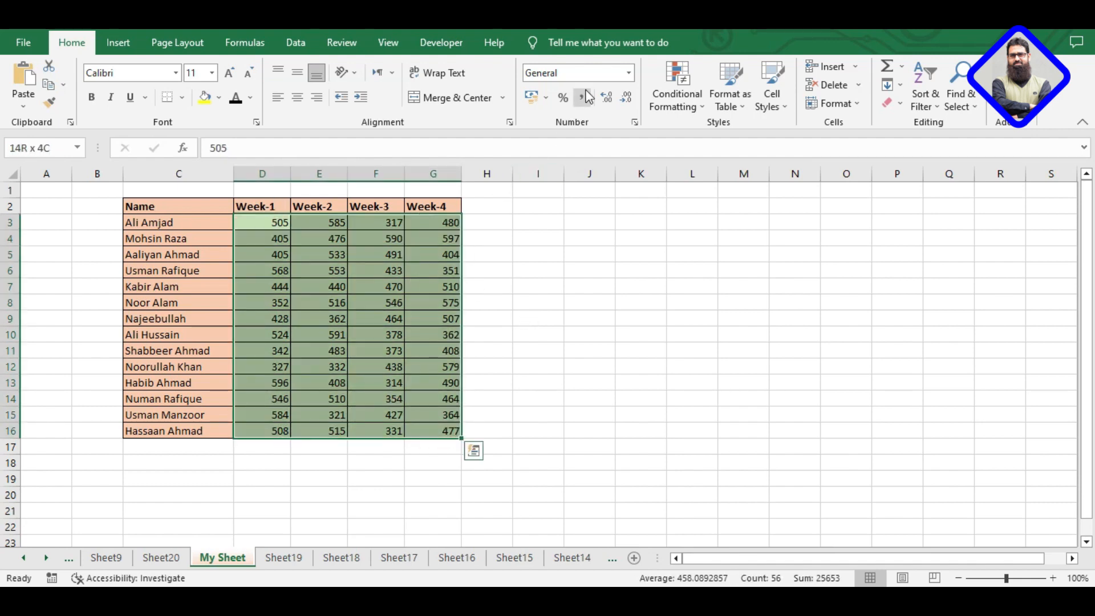
pyautogui.click(629, 74)
pyautogui.click(589, 143)
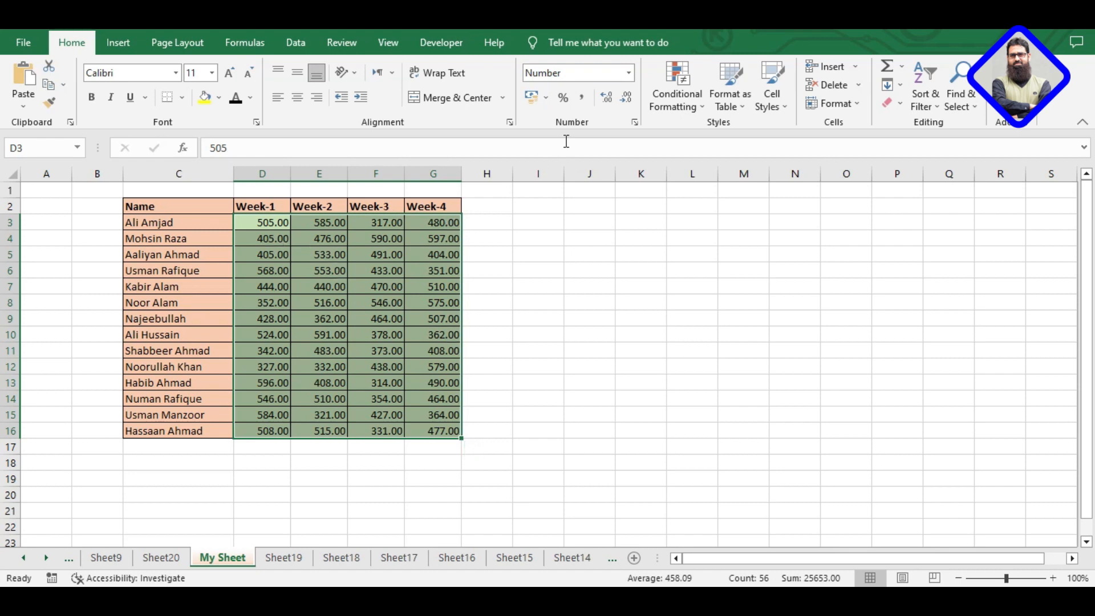
# Increase the decimal places of the weekly values by two, and reduce them until no decimals remain
pyautogui.click(608, 97)
pyautogui.click(608, 97)
pyautogui.click(626, 100)
pyautogui.click(625, 99)
pyautogui.click(625, 99)
pyautogui.click(626, 100)
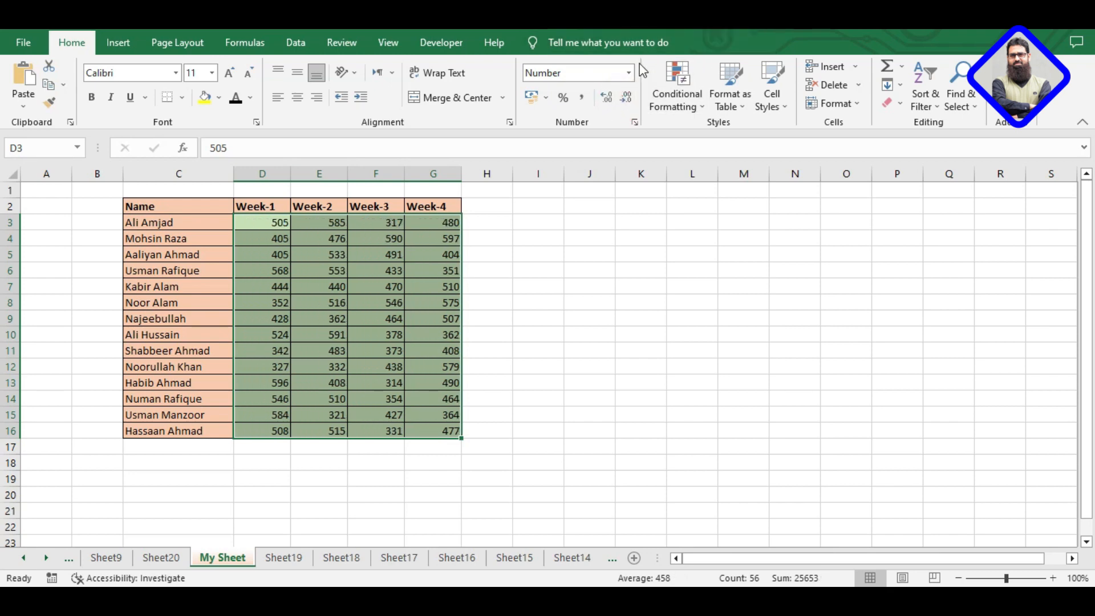
# Format the weekly values D3:G16 as Currency and give them the Euro (€ 123) accounting format
pyautogui.click(629, 74)
pyautogui.click(590, 181)
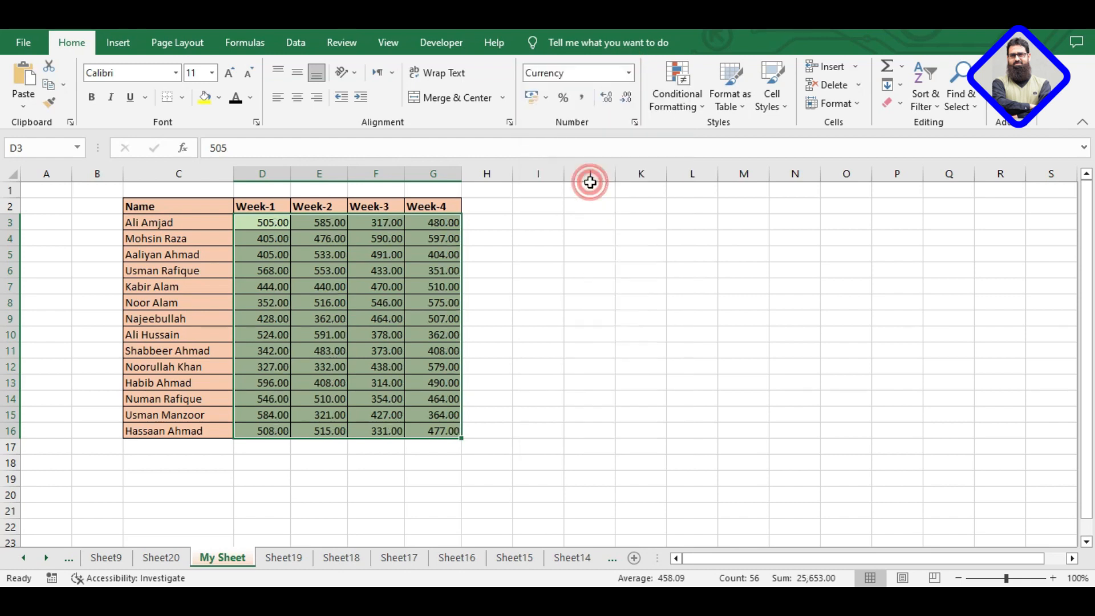
pyautogui.click(629, 73)
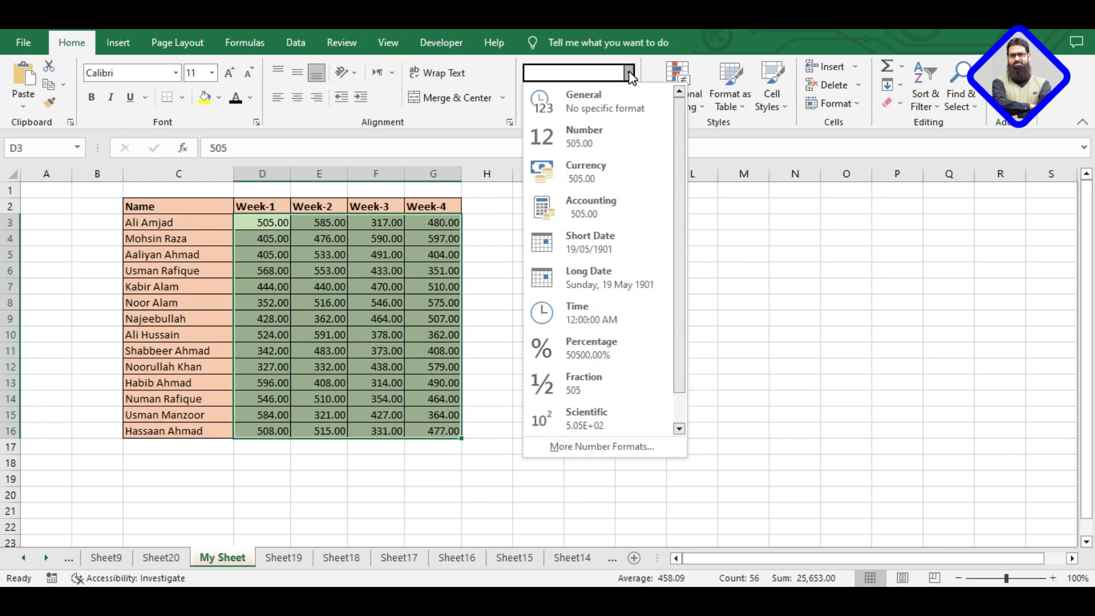
pyautogui.click(696, 224)
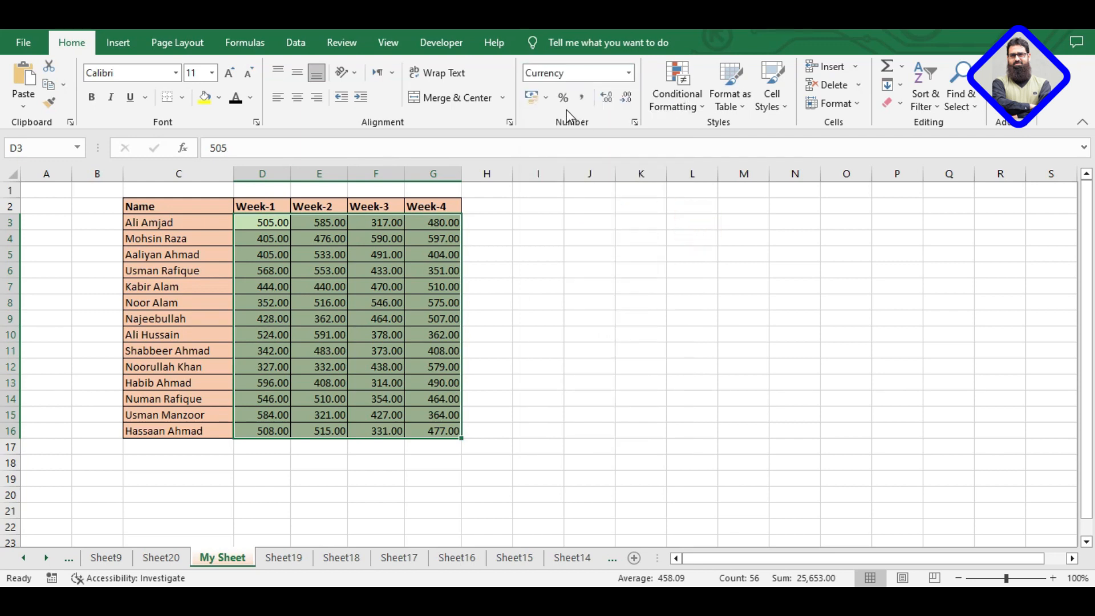
pyautogui.click(545, 102)
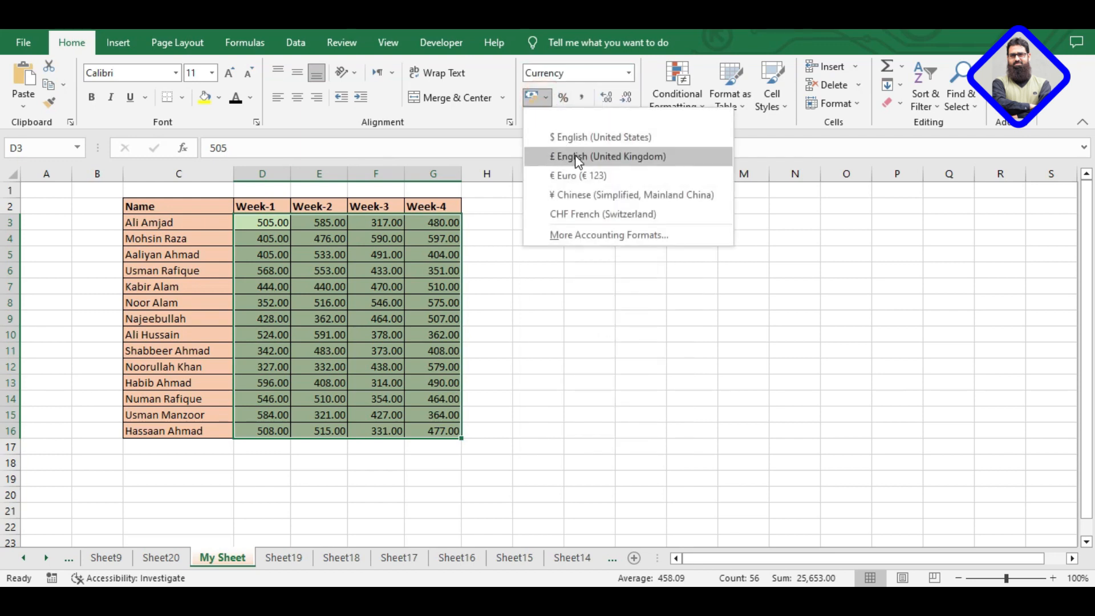
pyautogui.click(583, 175)
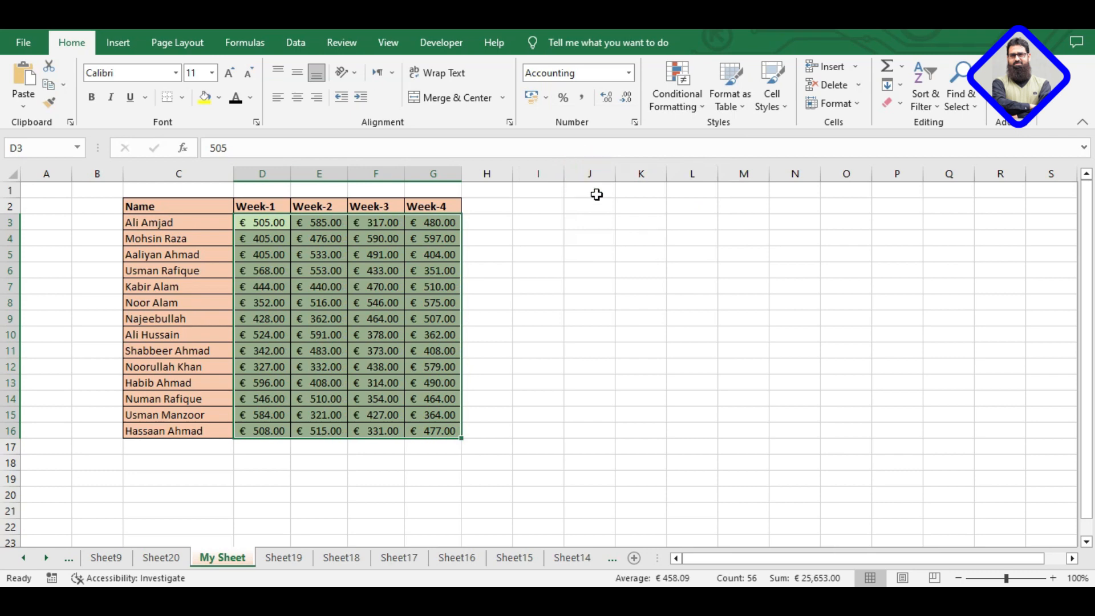
pyautogui.click(628, 72)
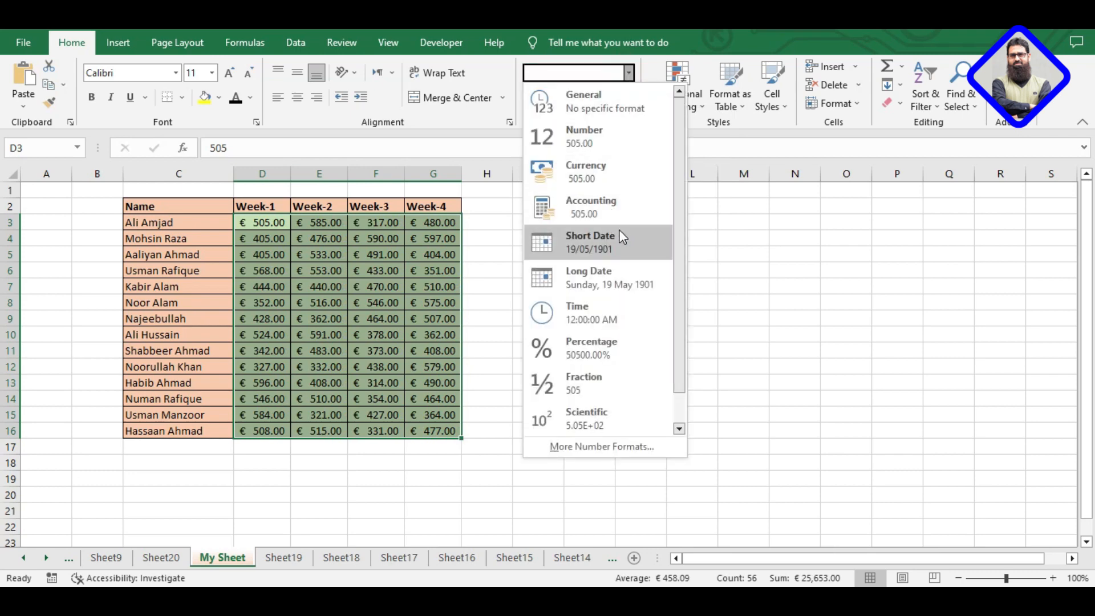
pyautogui.click(821, 272)
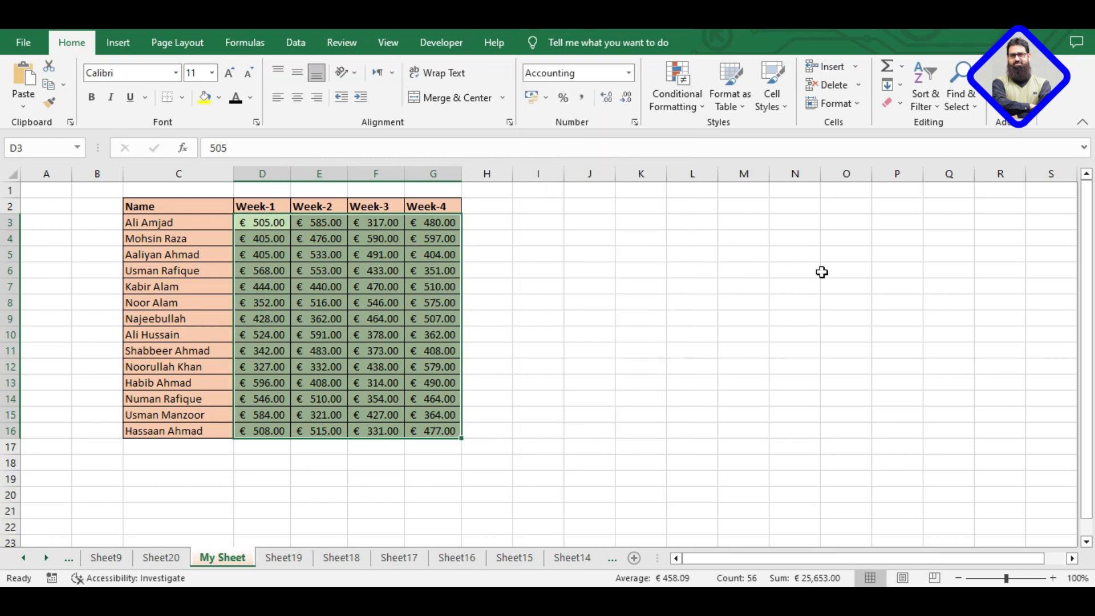
# Add the column header "Date" in cell H2, beside Week-4
pyautogui.click(491, 207)
pyautogui.write('Date')
pyautogui.press('Return')
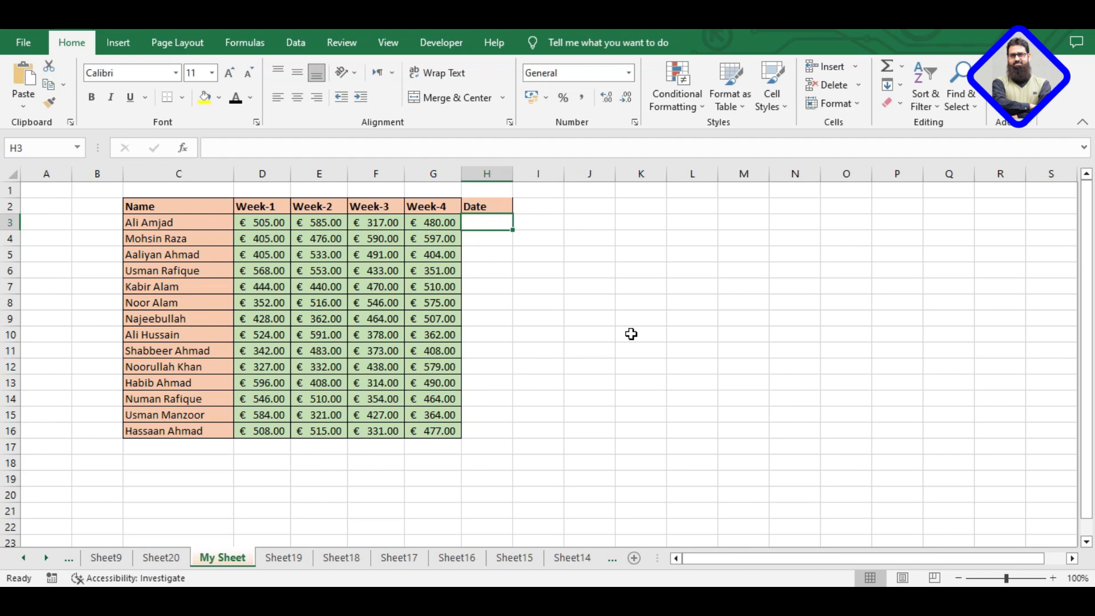
# Enter the current date, 04/09/2023, in cell H3 and widen column H to fit it
pyautogui.hotkey('ctrl', ';')
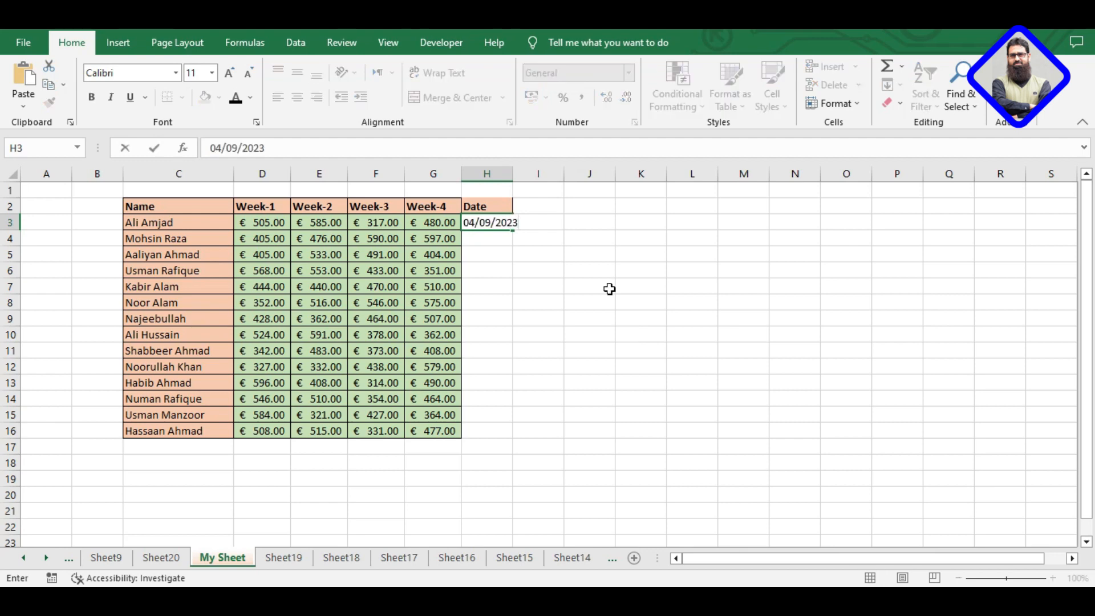
pyautogui.click(594, 252)
pyautogui.moveTo(523, 172); pyautogui.dragTo(525, 176)
pyautogui.click(505, 223)
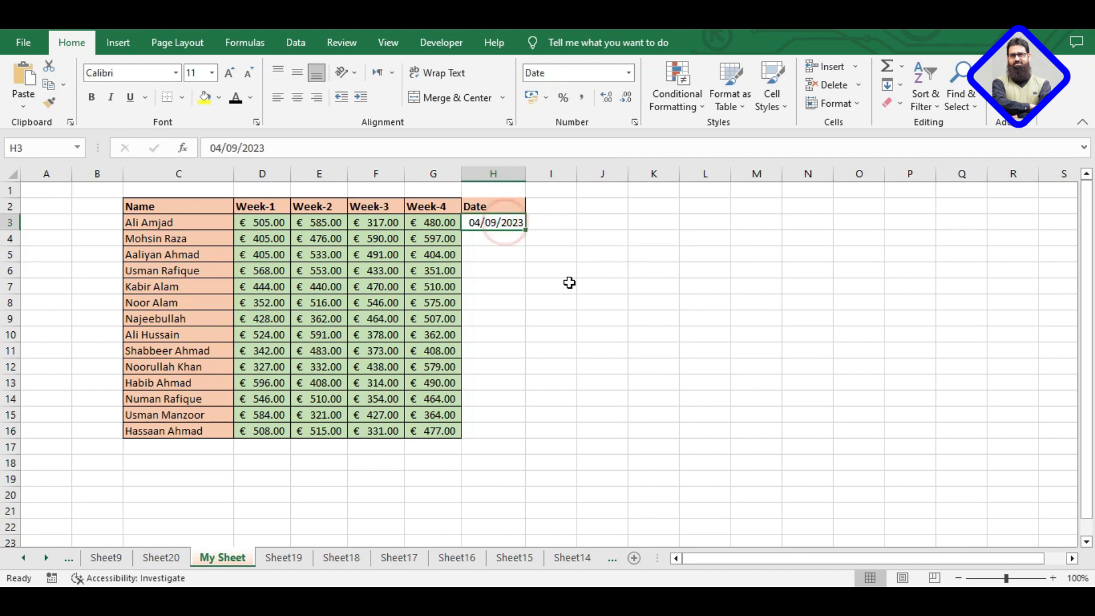
# Copy the date from H3 into cells H4:H16 for the remaining names
pyautogui.hotkey('ctrl', 'c')
pyautogui.press('Down')
pyautogui.hotkey('shift', 'Down')
pyautogui.hotkey('shift', 'Down')
pyautogui.hotkey('shift', 'Down')
pyautogui.hotkey('shift', 'Down')
pyautogui.hotkey('shift', 'Down')
pyautogui.hotkey('shift', 'Down')
pyautogui.hotkey('shift', 'Down')
pyautogui.hotkey('shift', 'Down')
pyautogui.hotkey('shift', 'Down')
pyautogui.hotkey('shift', 'Down')
pyautogui.hotkey('shift', 'Down')
pyautogui.hotkey('shift', 'Down')
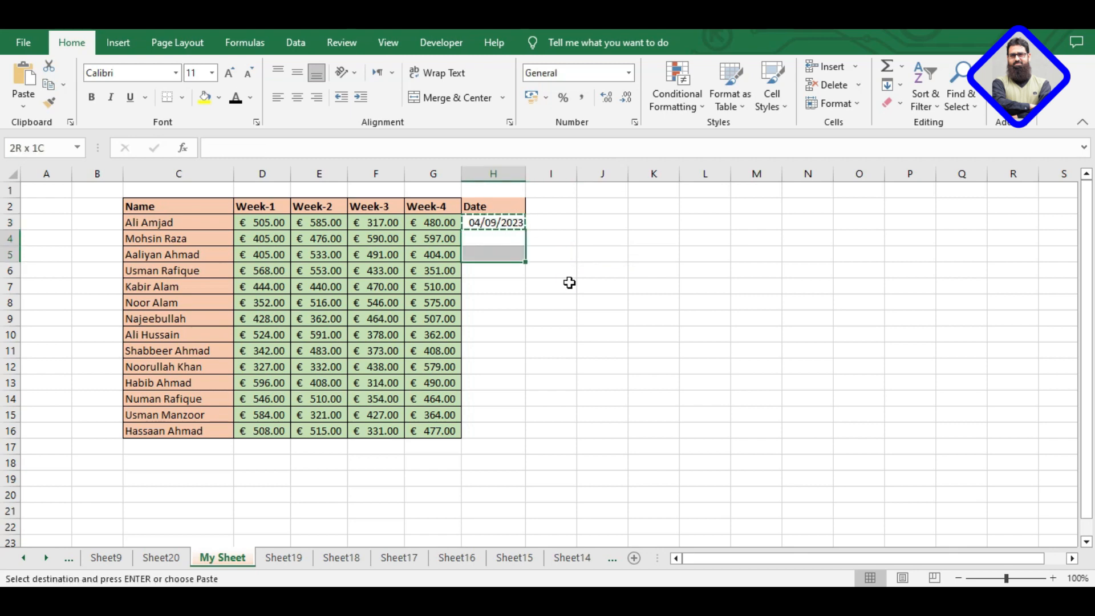
pyautogui.press('Return')
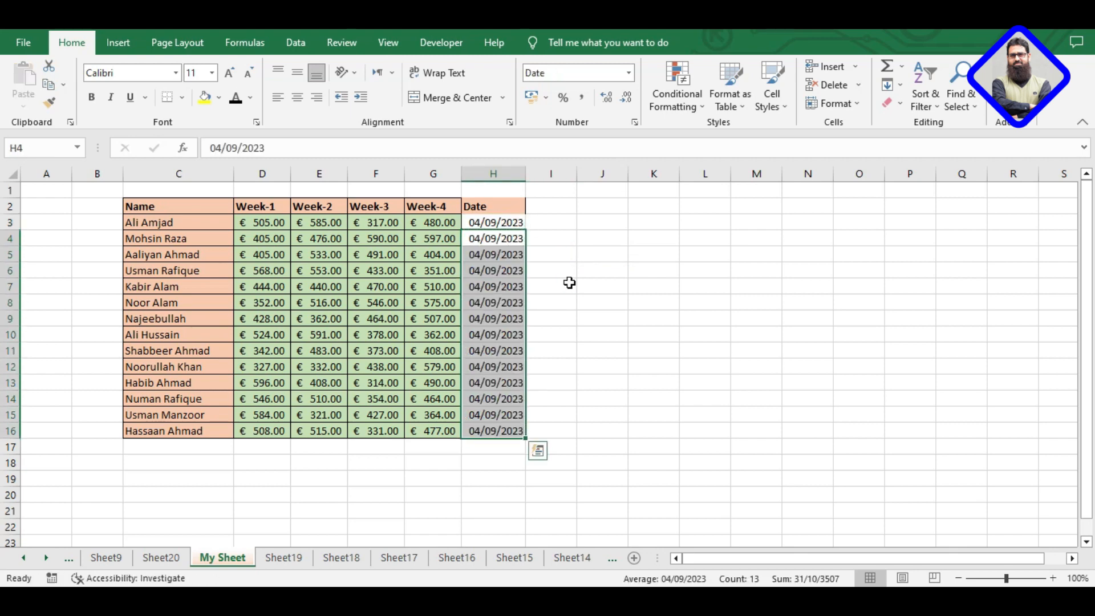
pyautogui.click(569, 283)
# Apply the Long Date format to the whole column H and autofit its width to the dates
pyautogui.click(502, 174)
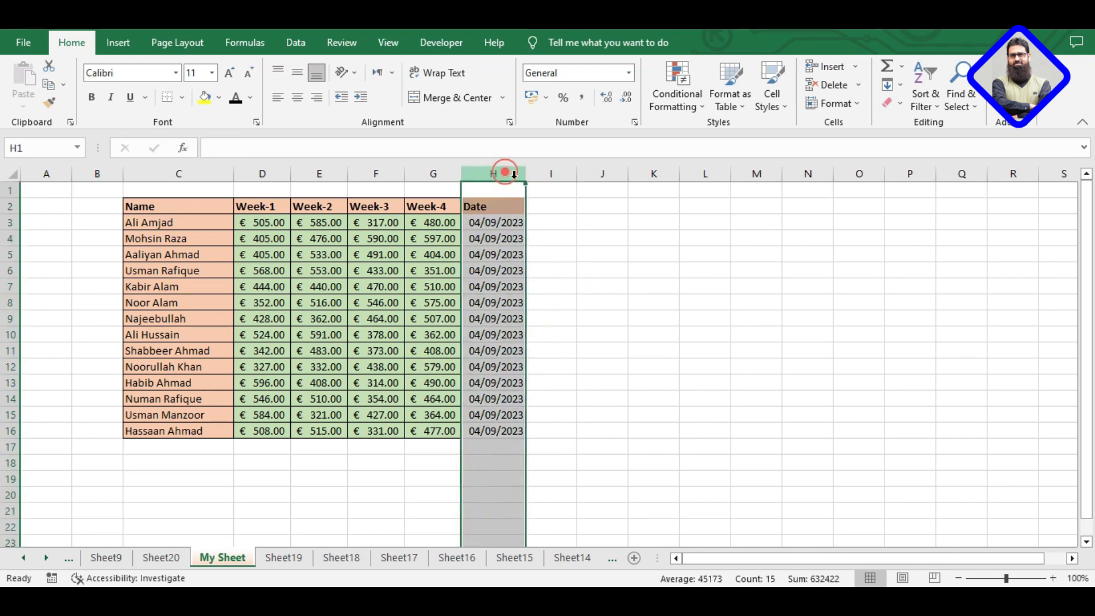
pyautogui.click(630, 74)
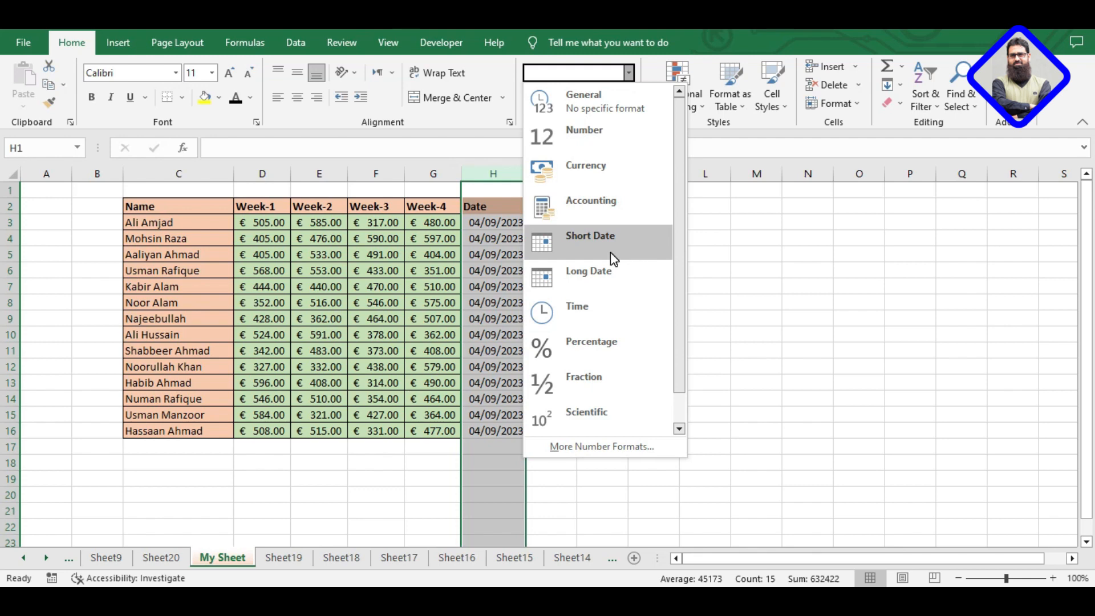
pyautogui.click(738, 283)
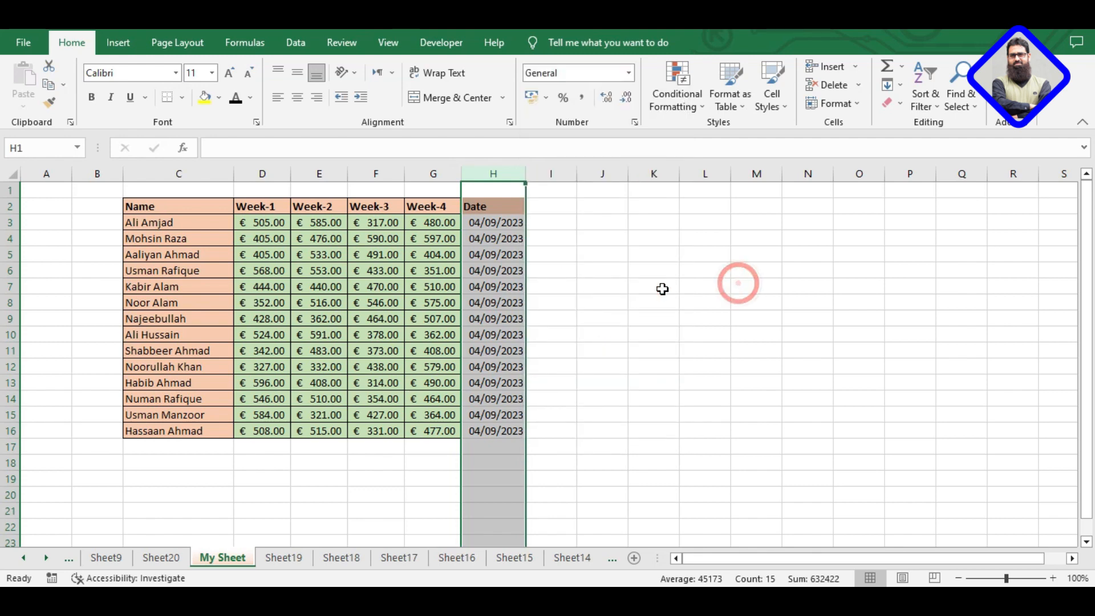
pyautogui.click(629, 72)
pyautogui.click(629, 72)
pyautogui.click(629, 72)
pyautogui.click(720, 285)
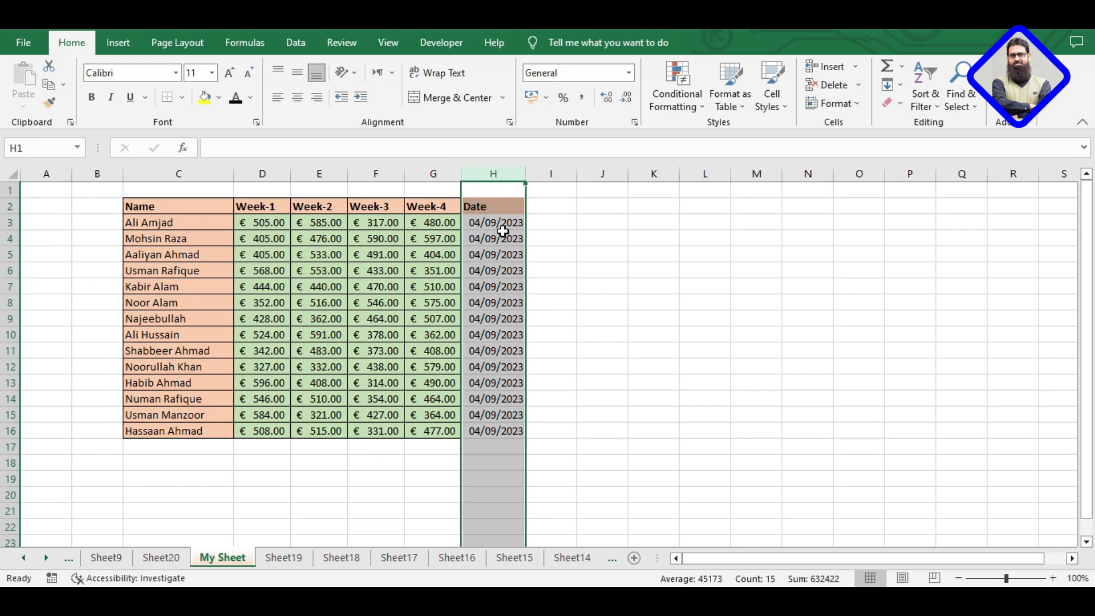
pyautogui.click(629, 73)
pyautogui.click(593, 272)
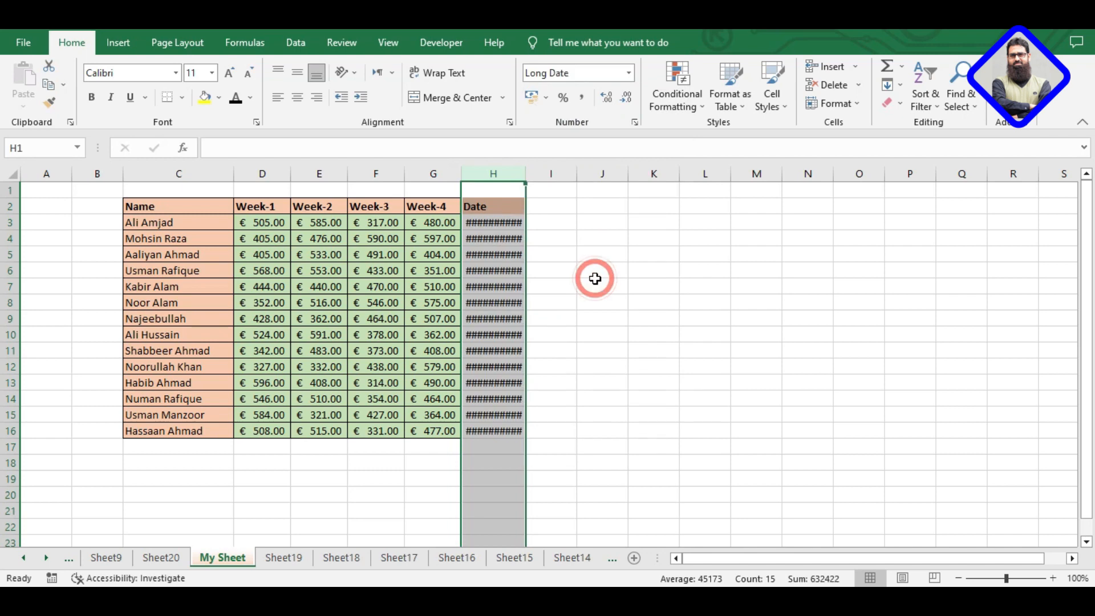
pyautogui.click(562, 240)
pyautogui.doubleClick(519, 167)
pyautogui.moveTo(498, 222); pyautogui.dragTo(581, 418)
pyautogui.moveTo(581, 423); pyautogui.dragTo(583, 439)
pyautogui.press('Escape')
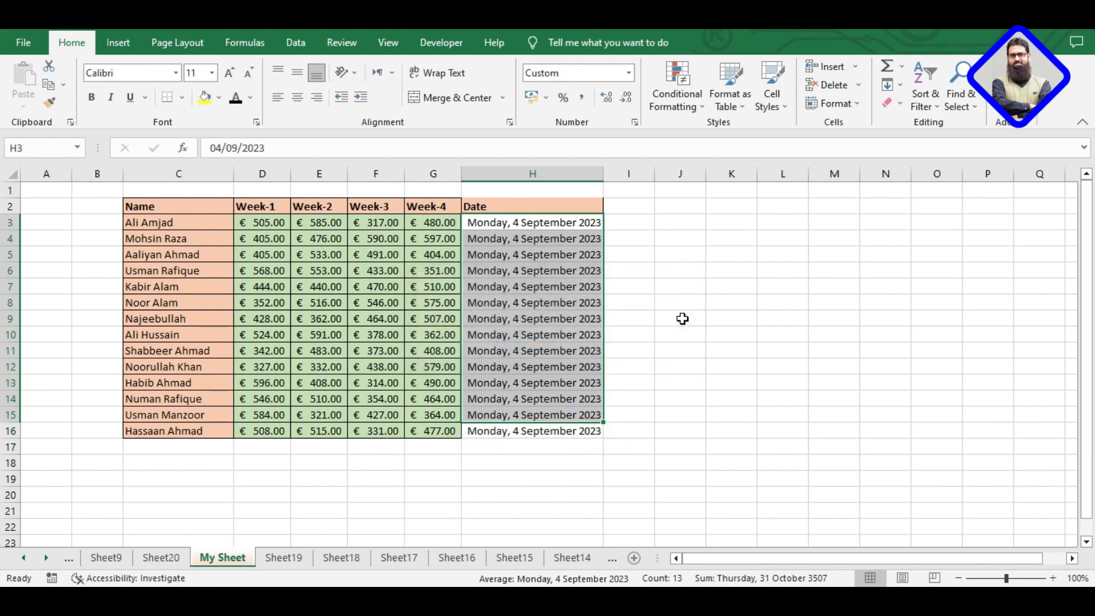
pyautogui.click(540, 351)
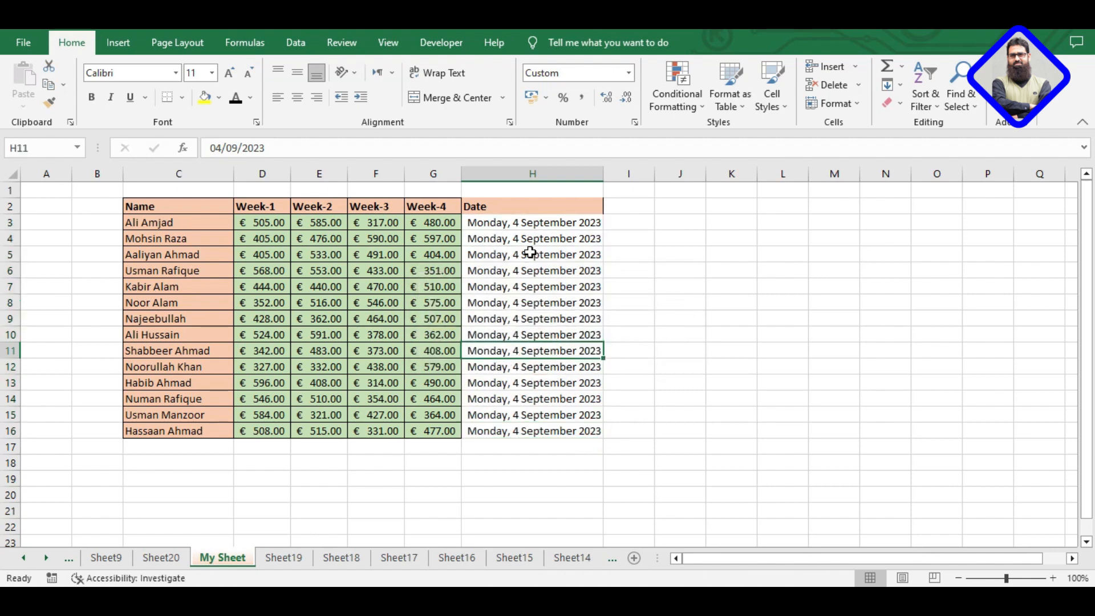
pyautogui.click(626, 73)
pyautogui.click(628, 73)
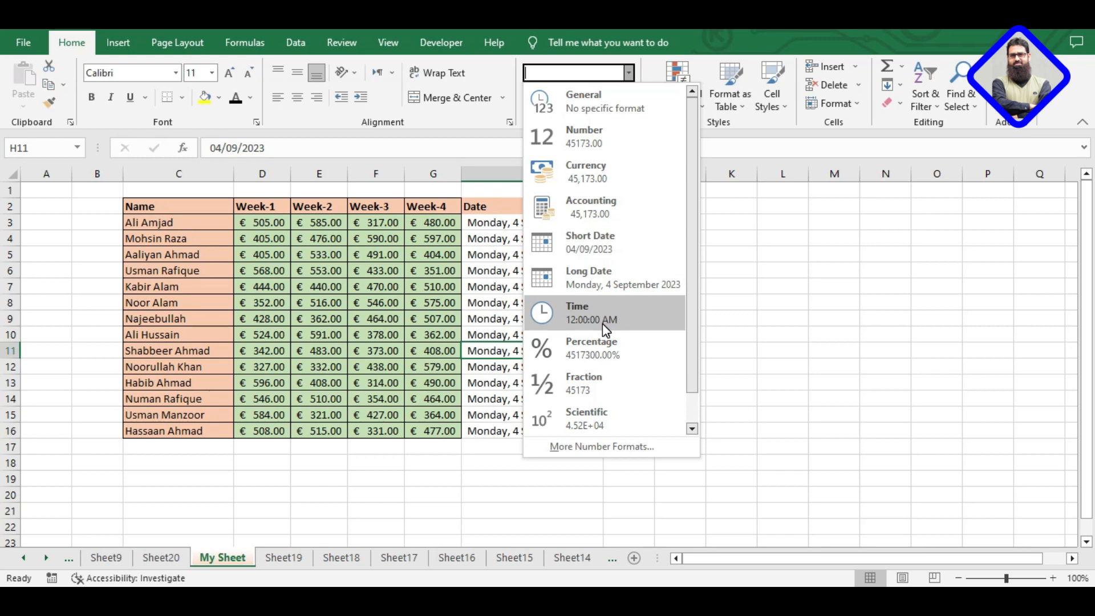
pyautogui.click(479, 307)
# Try the Time format on the dates in H3:H16 and undo it
pyautogui.click(505, 223)
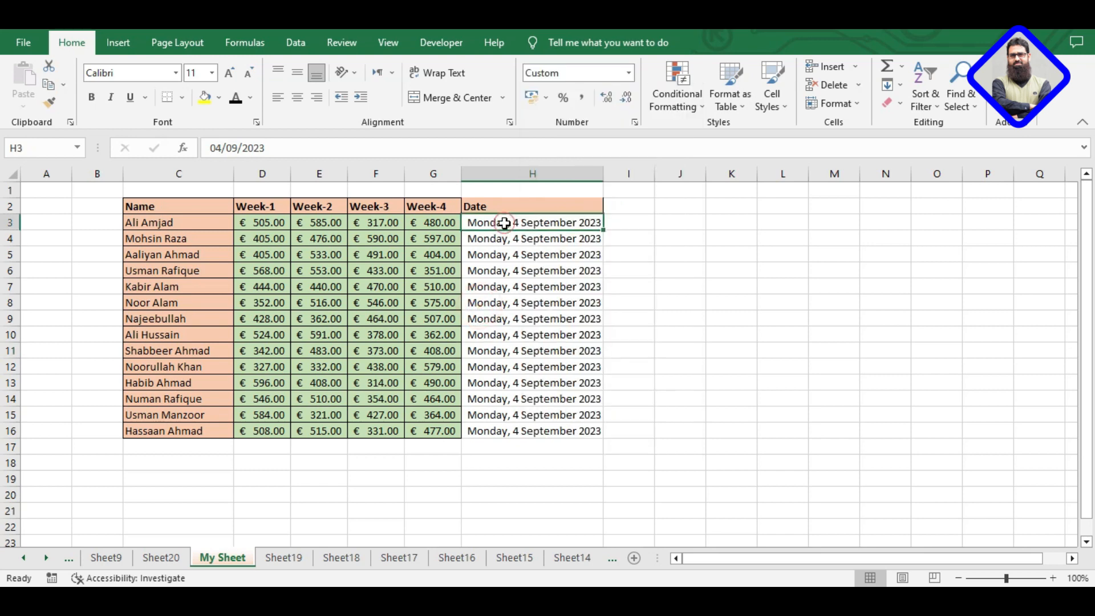
pyautogui.hotkey('ctrl', 'shift', 'Down')
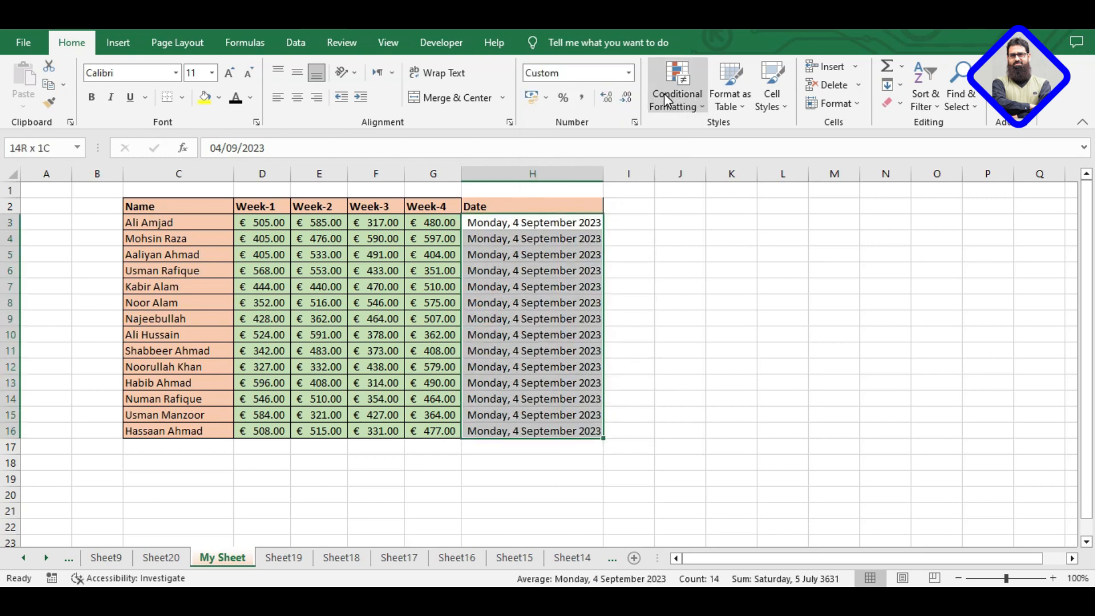
pyautogui.click(629, 73)
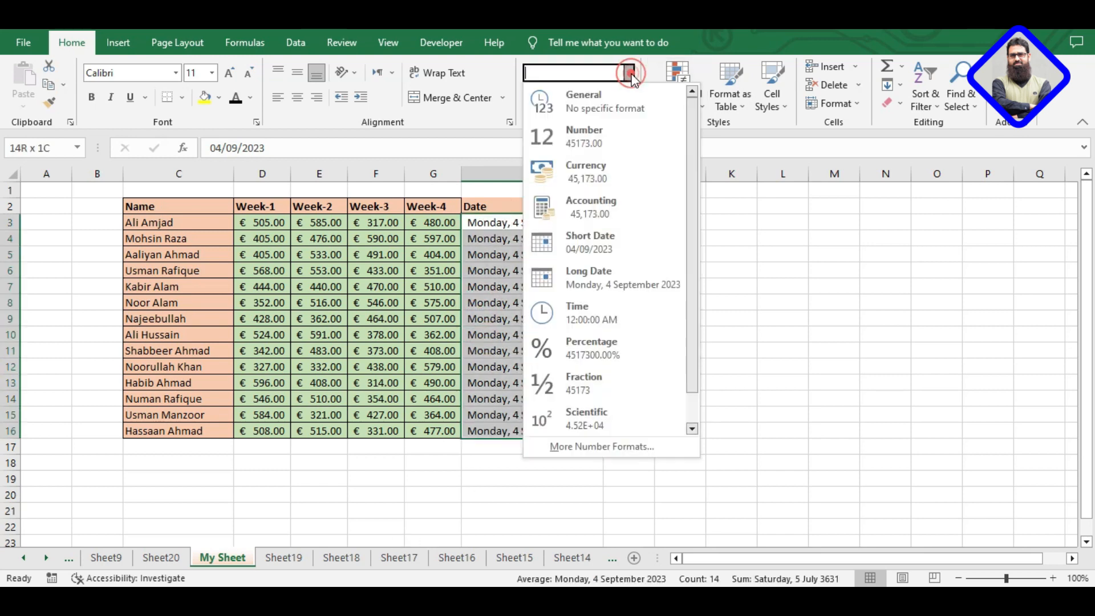
pyautogui.click(572, 318)
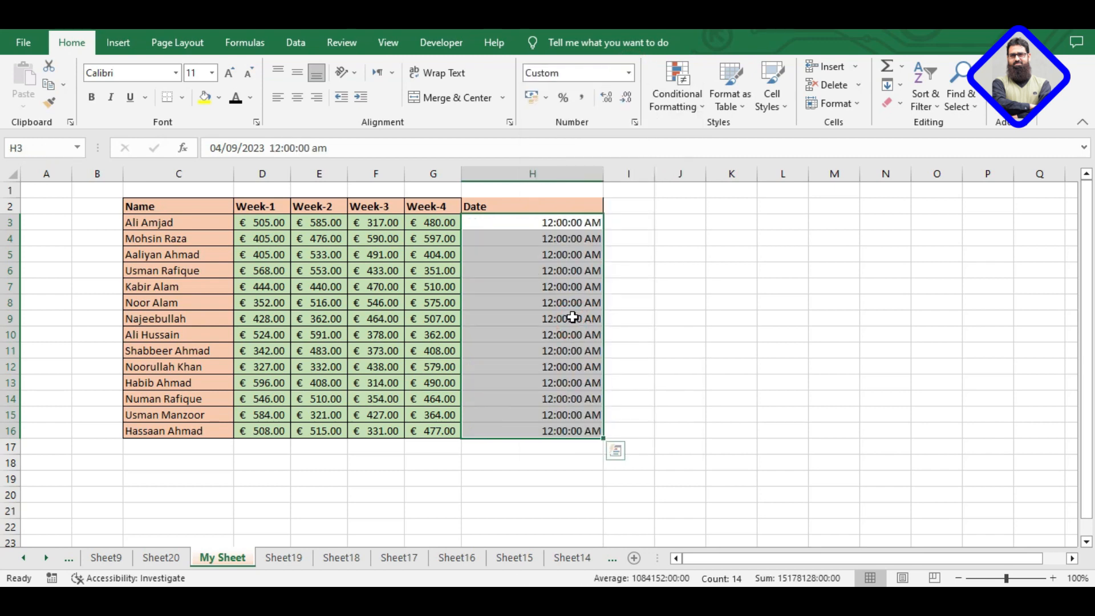
pyautogui.hotkey('ctrl', 'z')
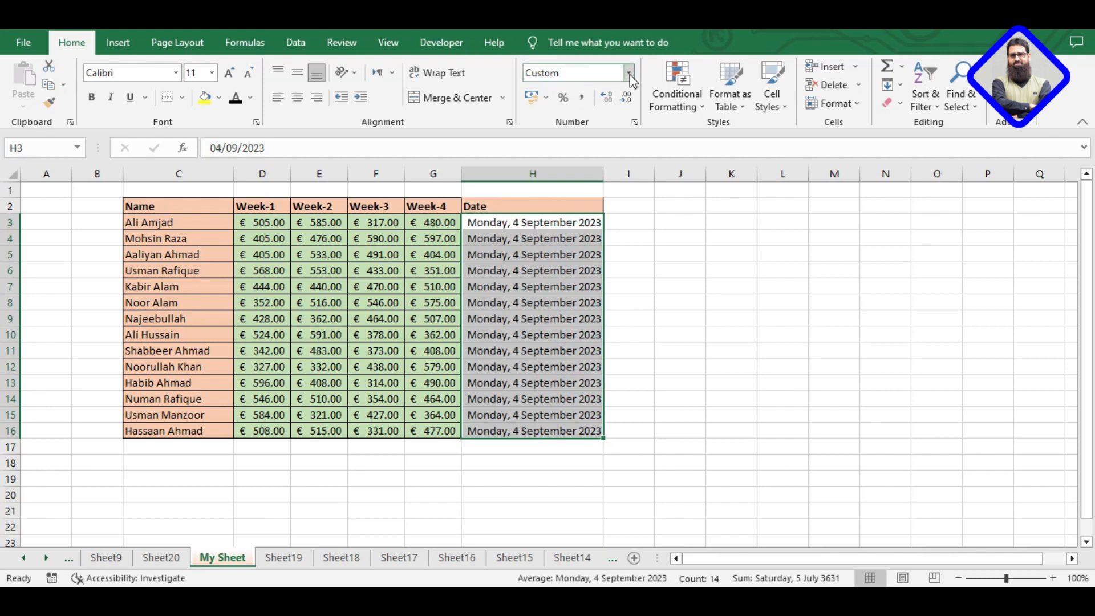
pyautogui.click(629, 73)
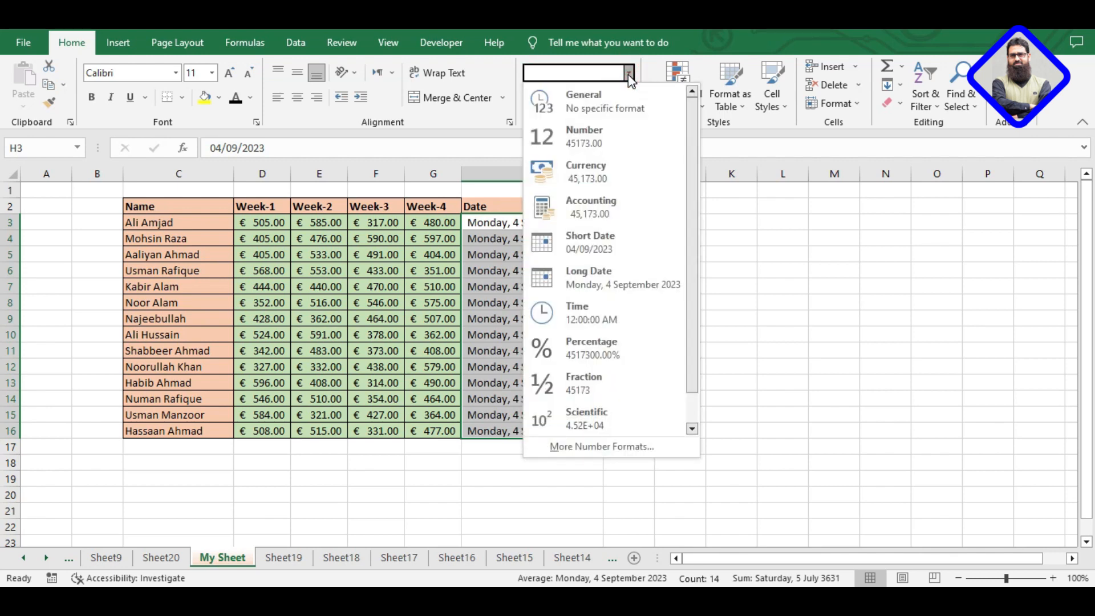
pyautogui.click(760, 342)
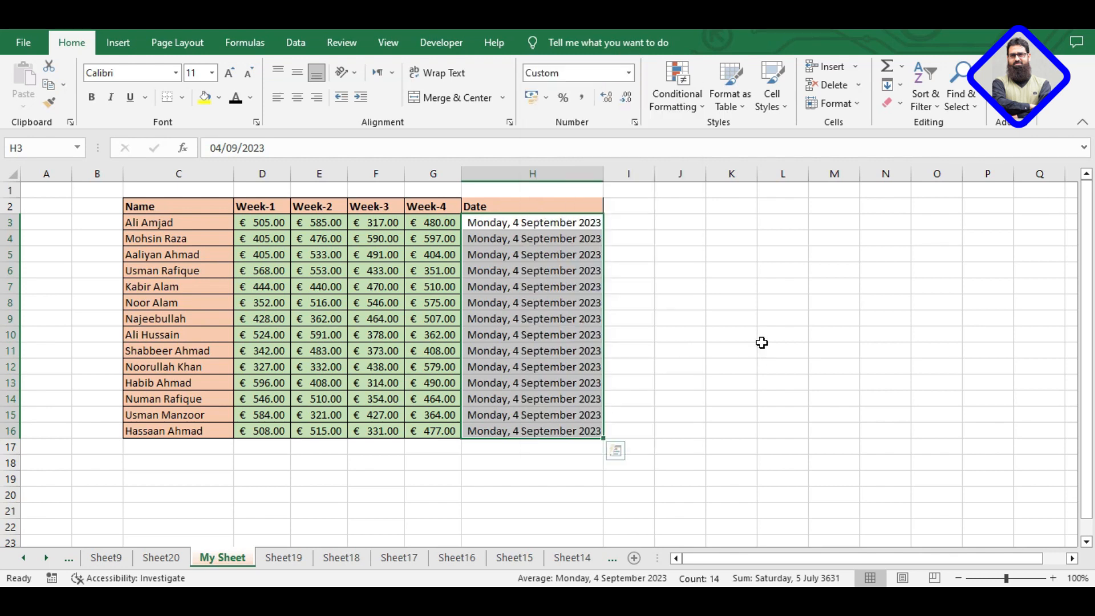
# Enter .5 in cell I4 and clear the formats of the whole column I
pyautogui.click(646, 238)
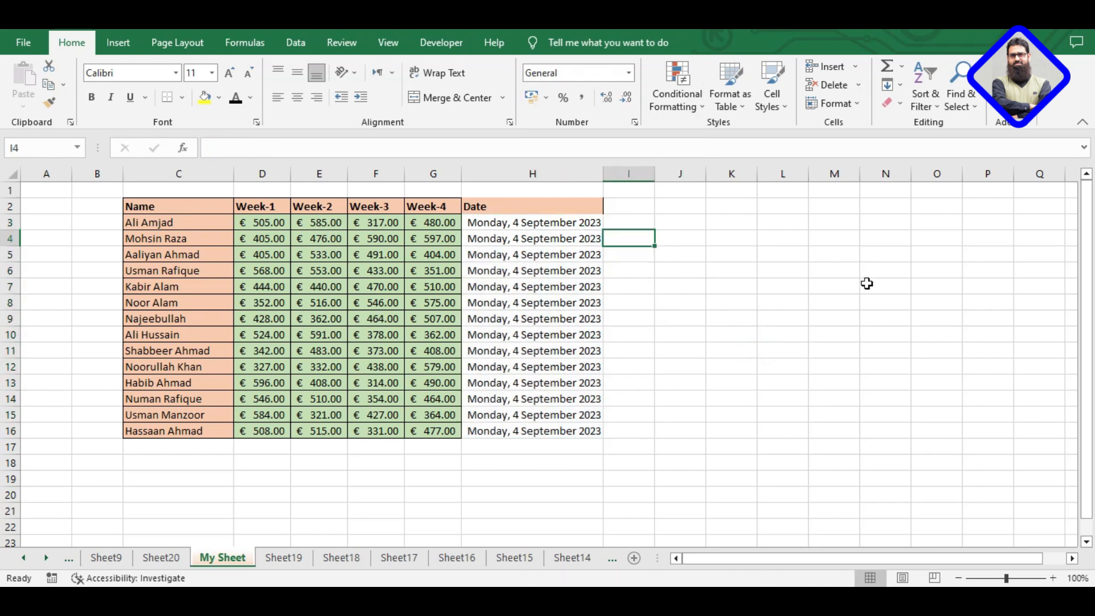
pyautogui.write('.5')
pyautogui.press('Return')
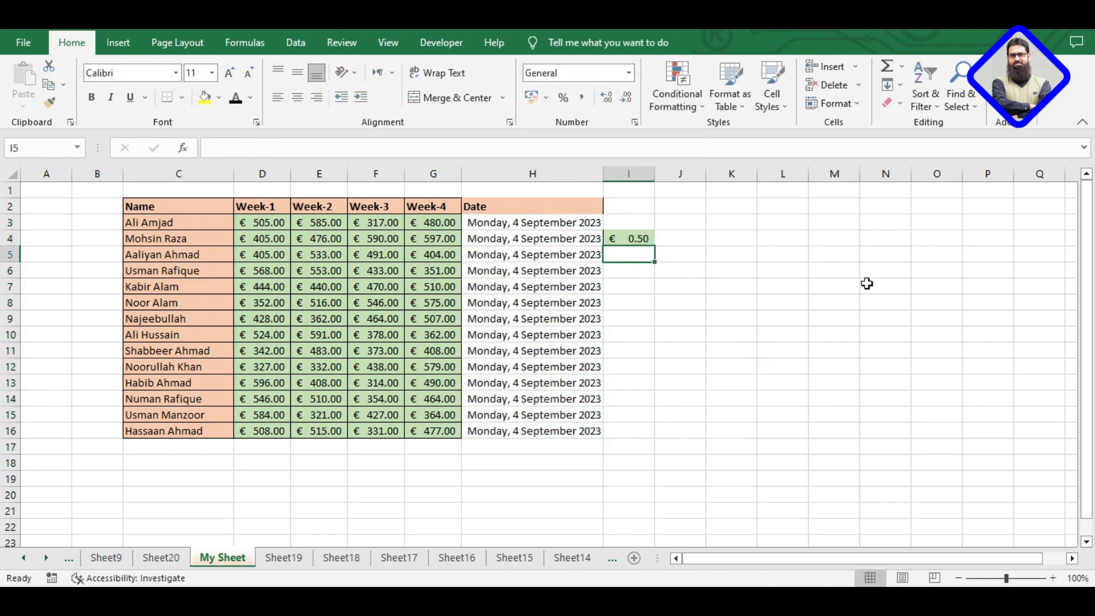
pyautogui.press('Up')
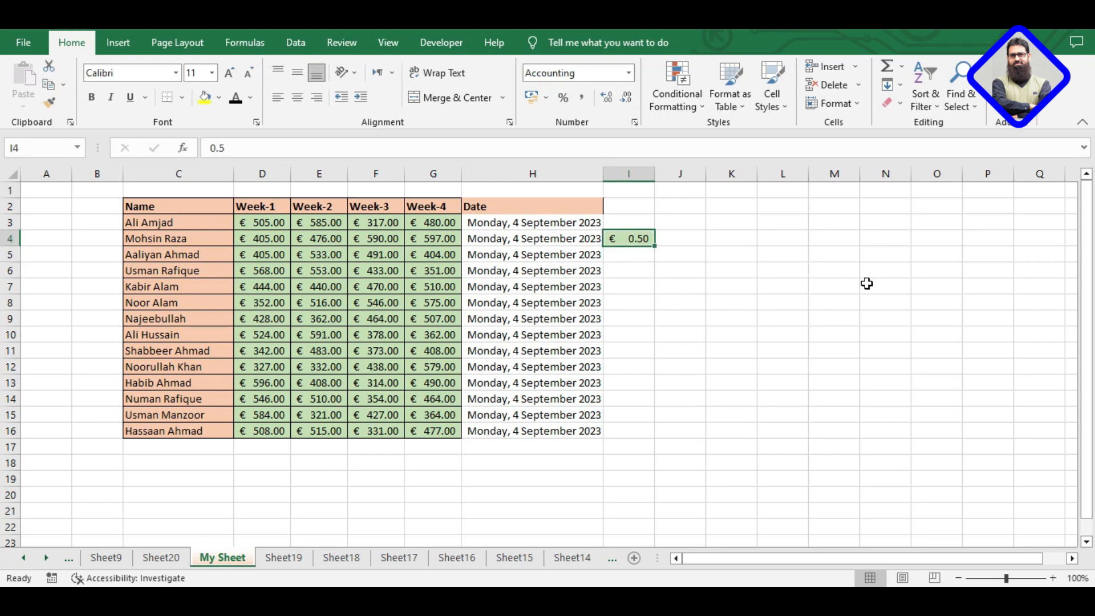
pyautogui.click(629, 171)
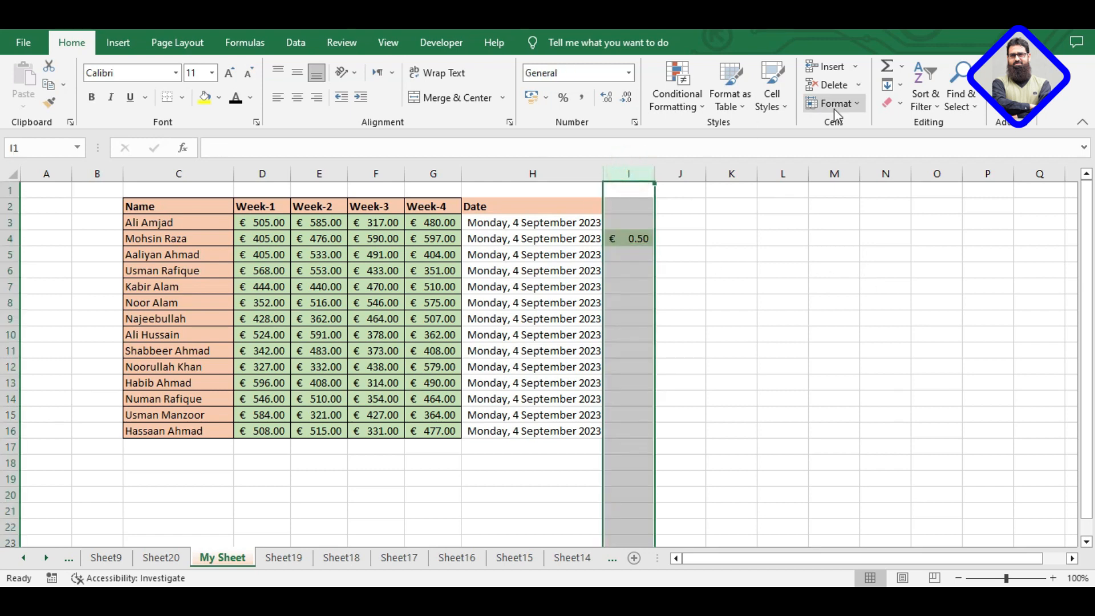
pyautogui.click(900, 108)
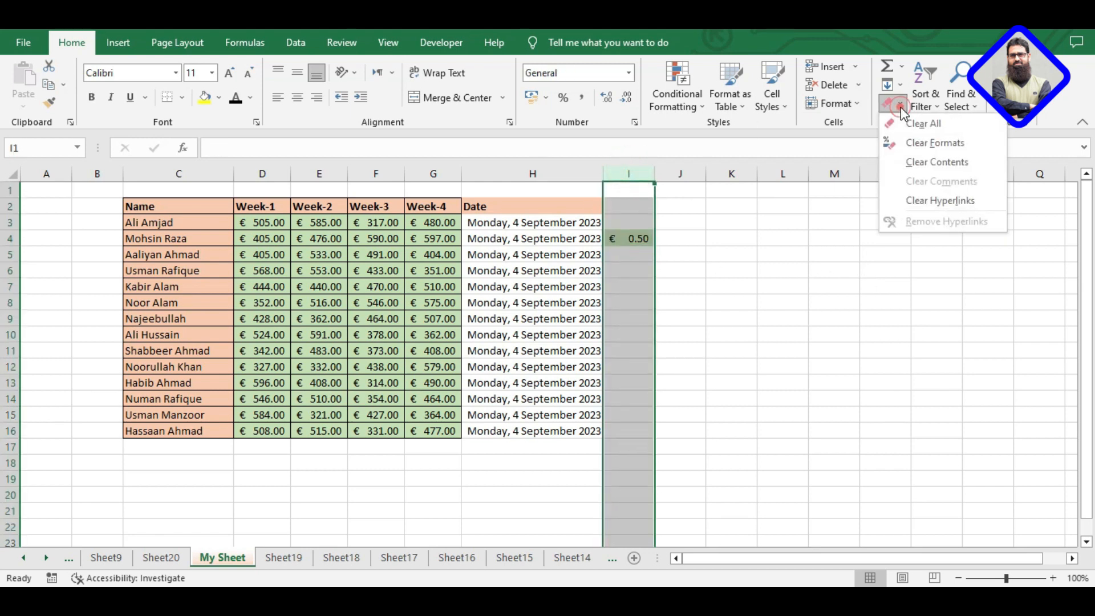
pyautogui.click(947, 143)
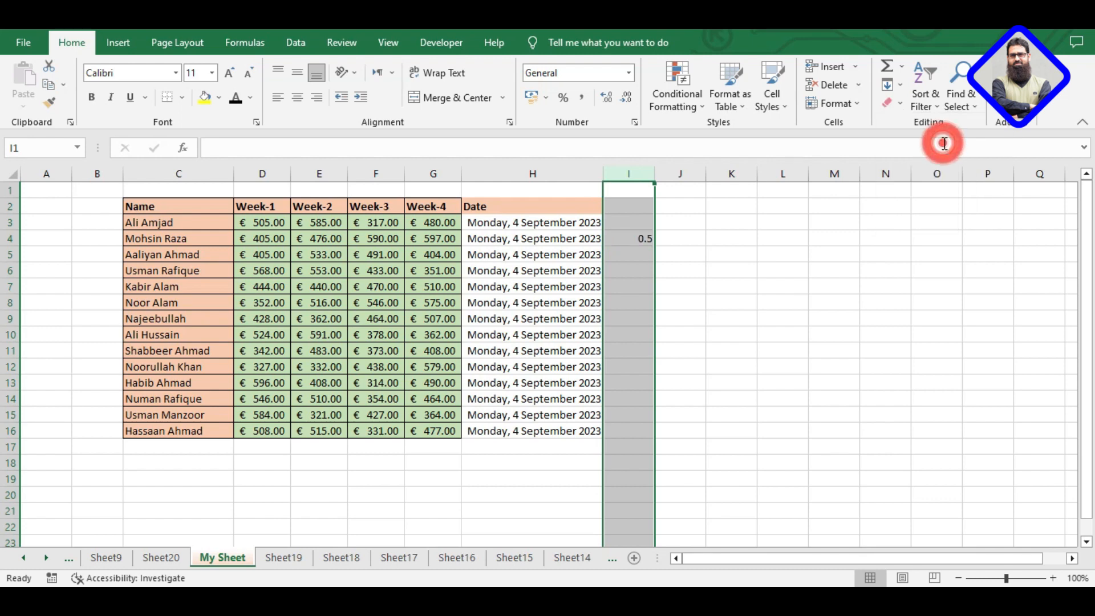
# Enter .33 in cell I3, .67 in I5, .25 in I6 and .10 in I7
pyautogui.click(629, 251)
pyautogui.press('Up')
pyautogui.press('Up')
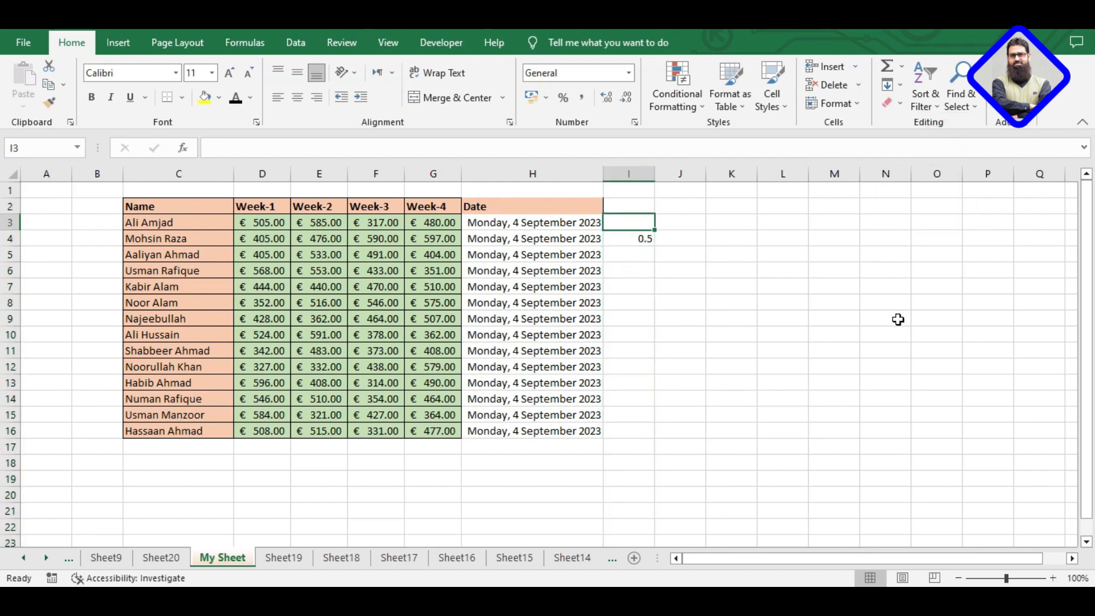
pyautogui.write('.')
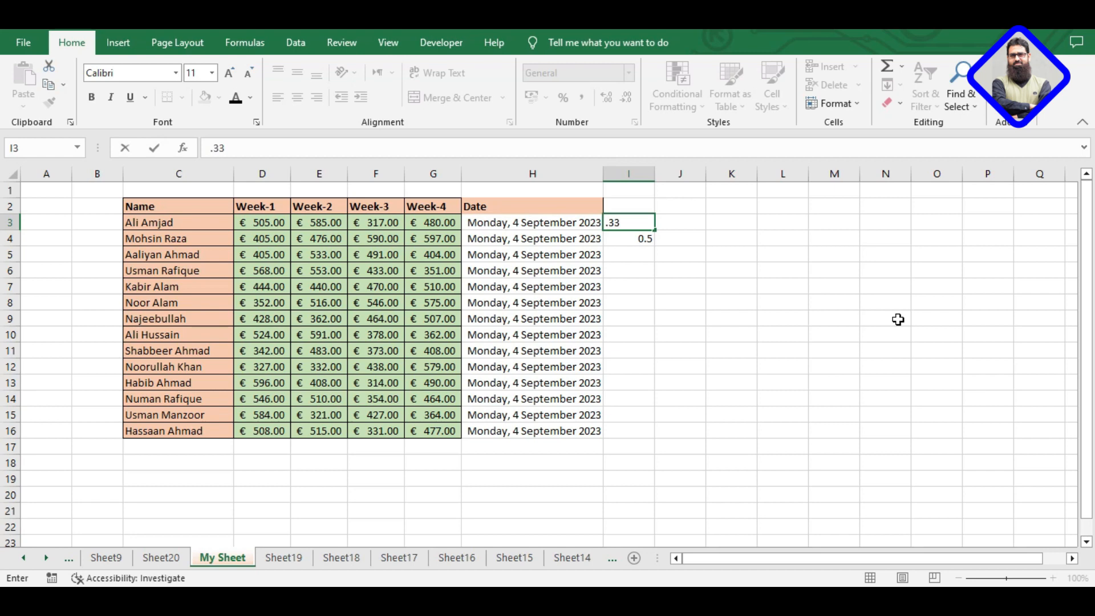
pyautogui.write('33')
pyautogui.press('Return')
pyautogui.press('Return')
pyautogui.write('.67')
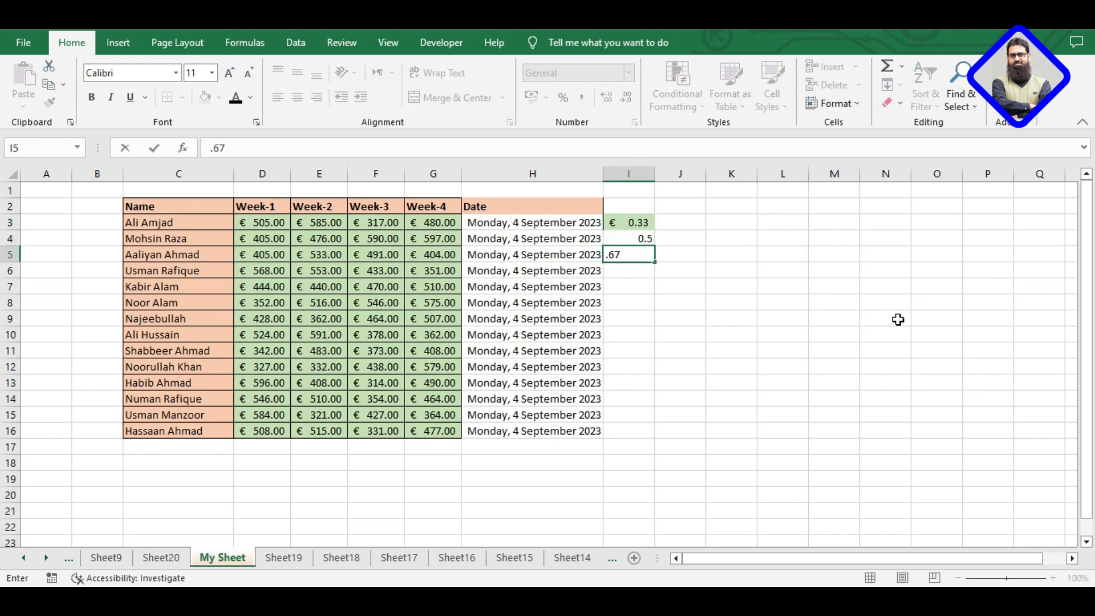
pyautogui.press('Return')
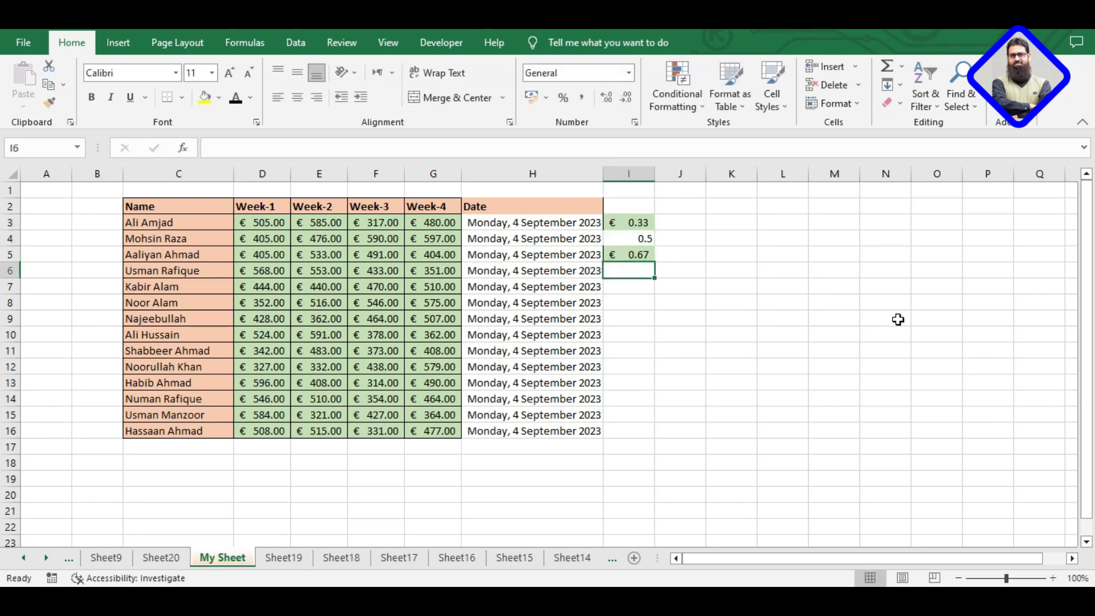
pyautogui.write('.25')
pyautogui.press('Return')
pyautogui.write('.10')
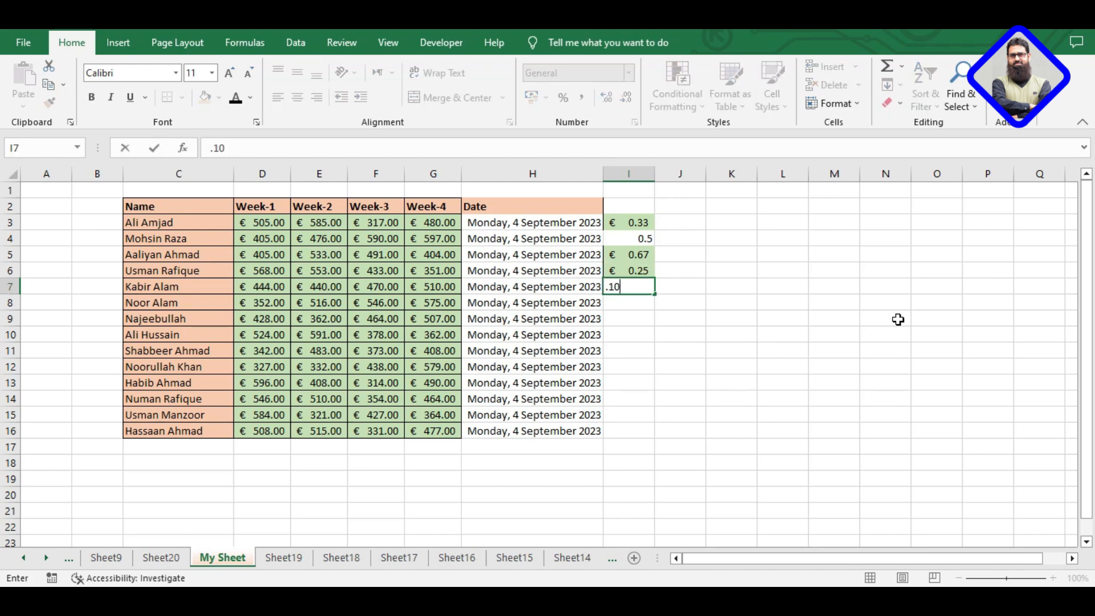
pyautogui.press('Return')
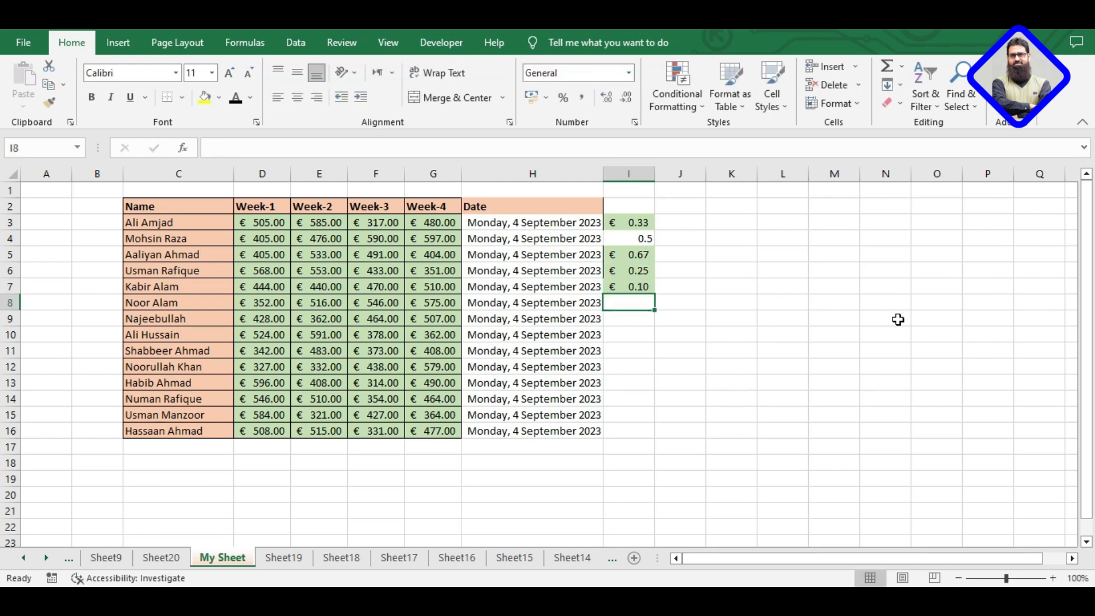
# Clear the formats of column I again so the newly entered decimals are unformatted
pyautogui.click(631, 173)
pyautogui.click(901, 103)
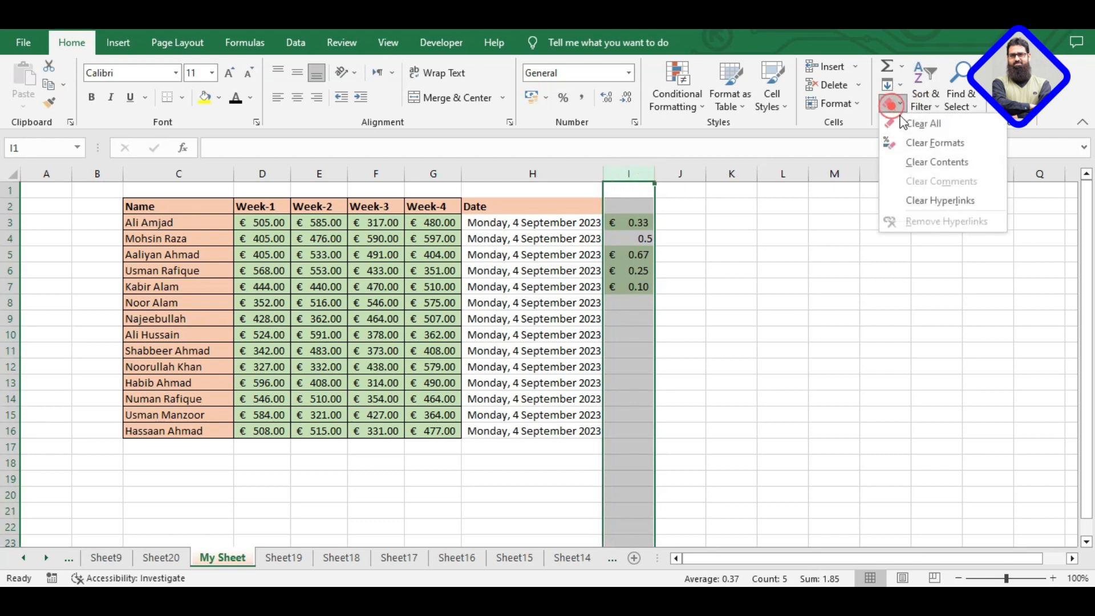
pyautogui.click(931, 144)
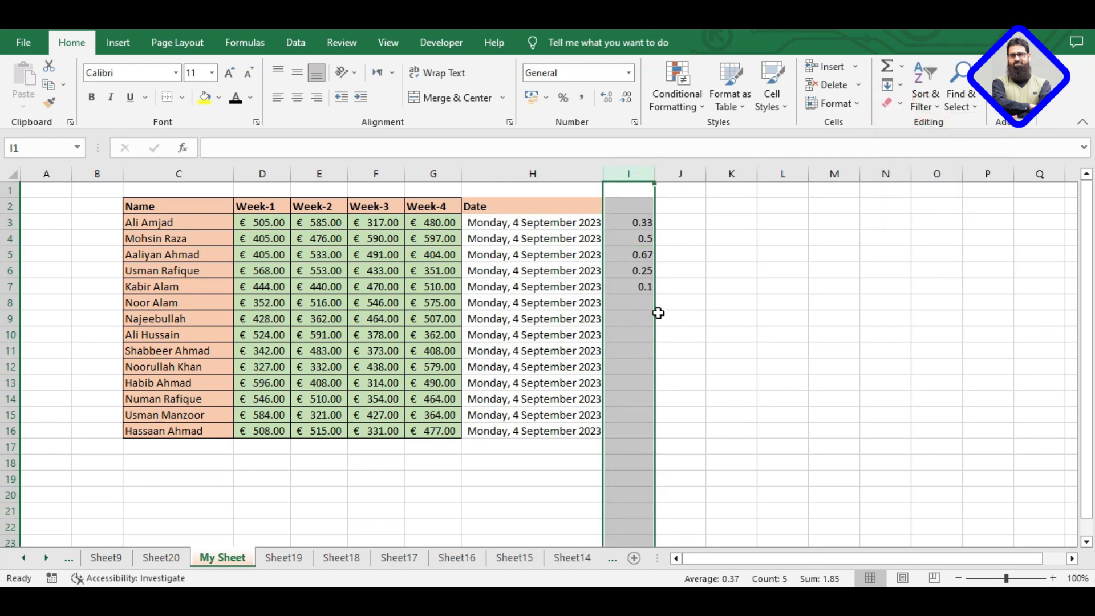
# Apply the Fraction format to column I and delete the value in cell I7
pyautogui.click(628, 73)
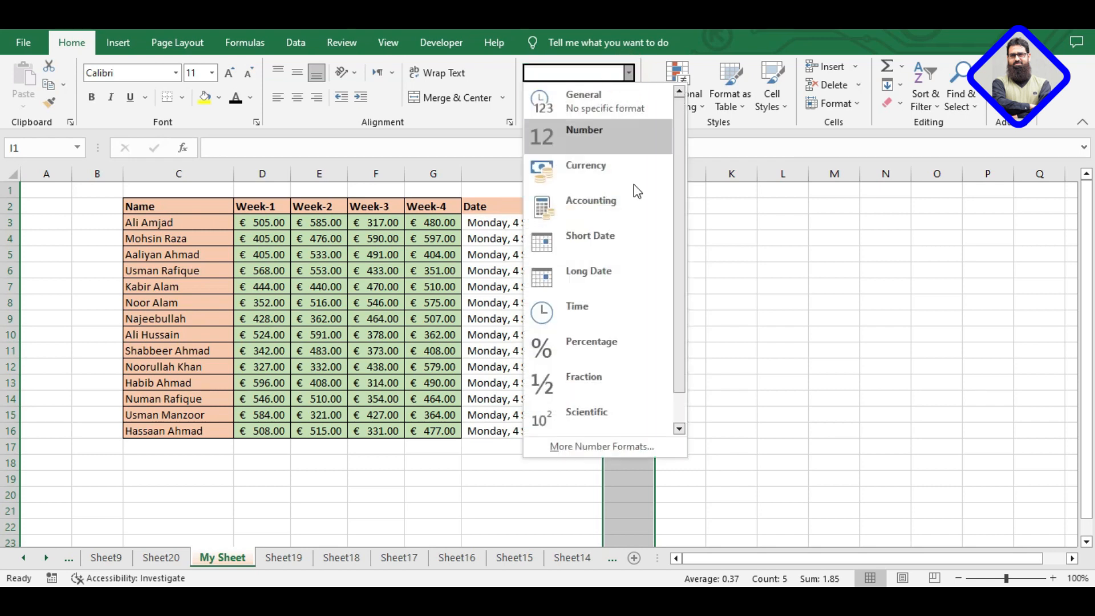
pyautogui.click(603, 380)
pyautogui.click(716, 310)
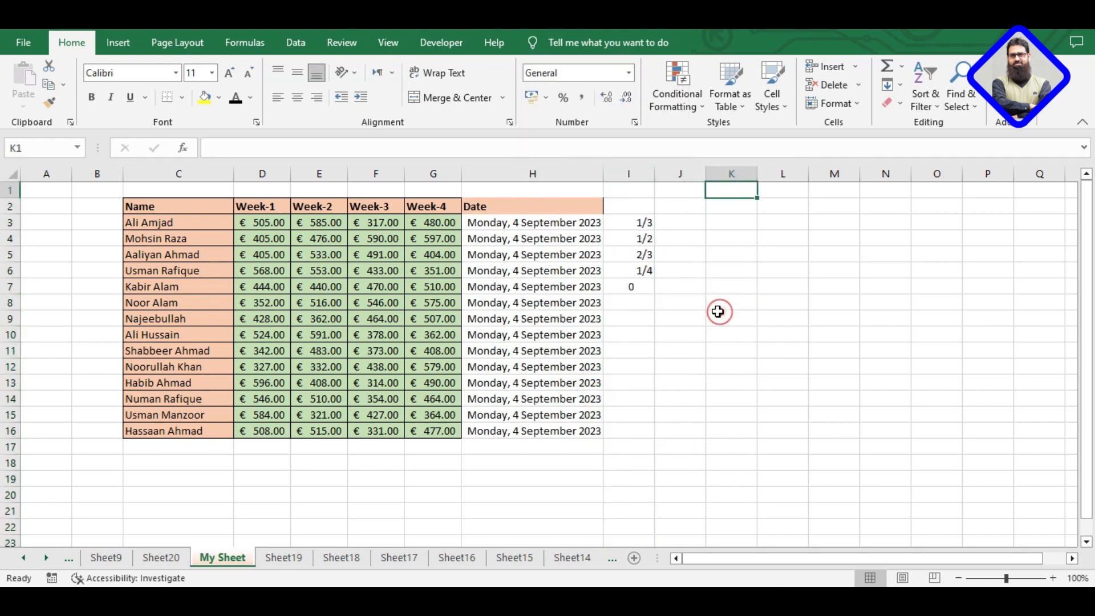
pyautogui.click(639, 286)
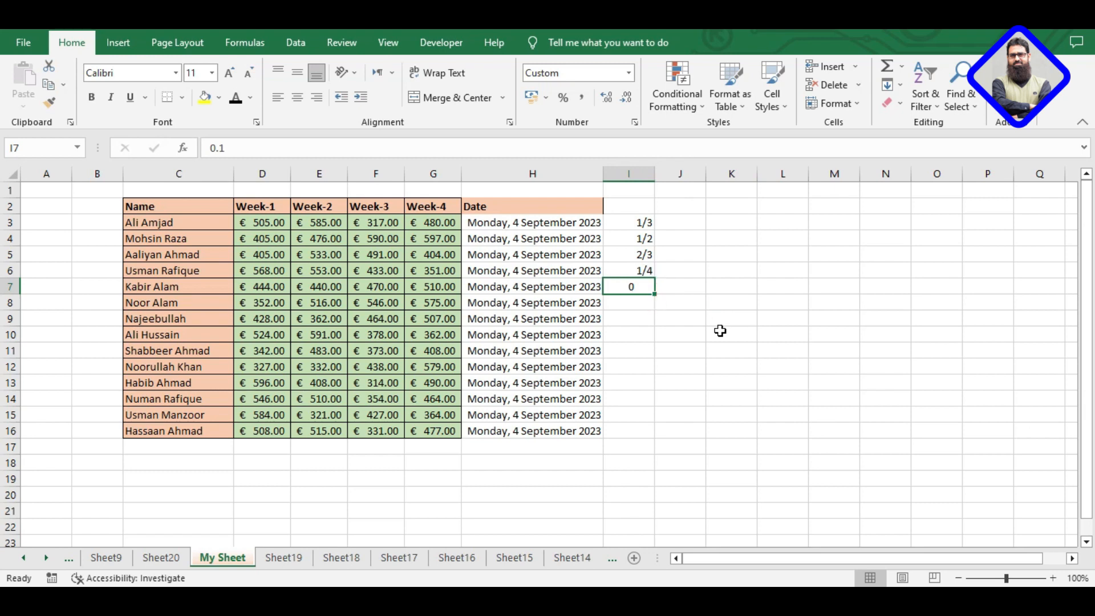
pyautogui.press('Up')
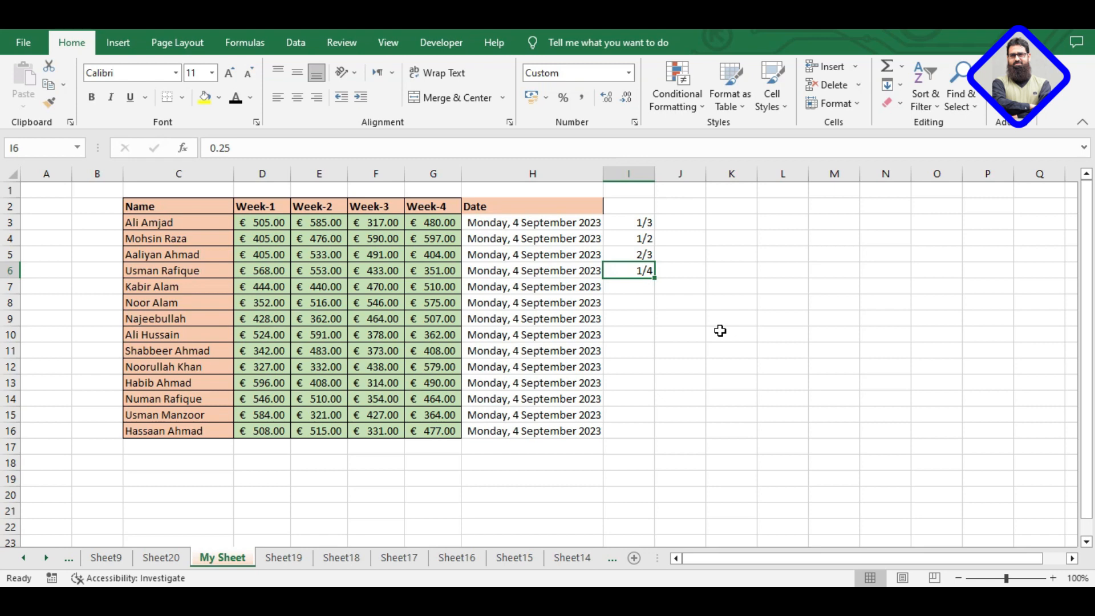
# Examine the number, alignment, font and border settings in the Format Cells dialog for cell I6, and close it without changes
pyautogui.click(628, 72)
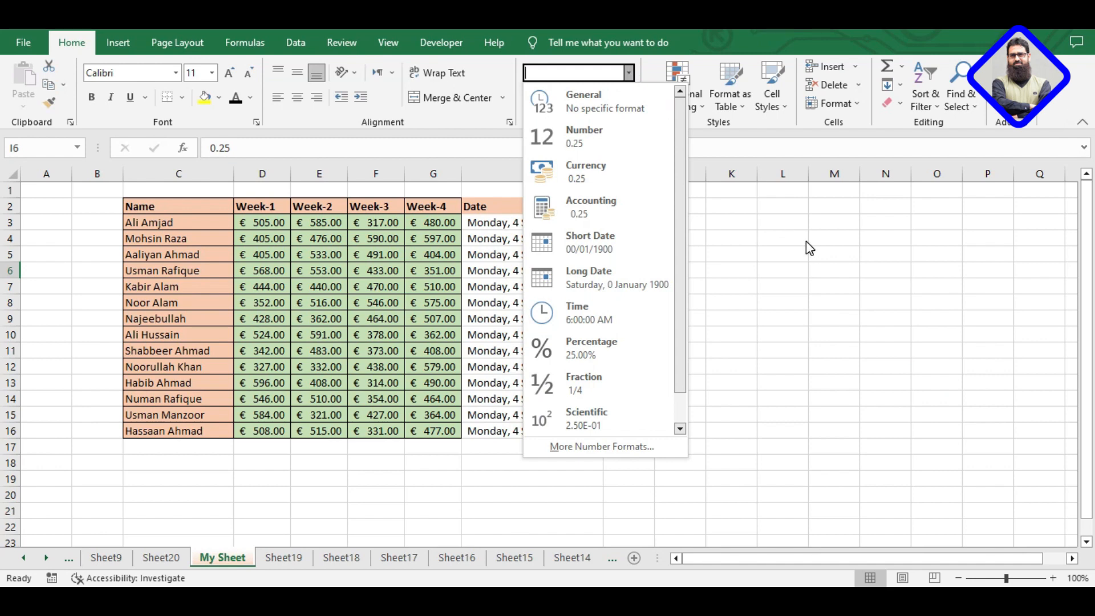
pyautogui.click(604, 447)
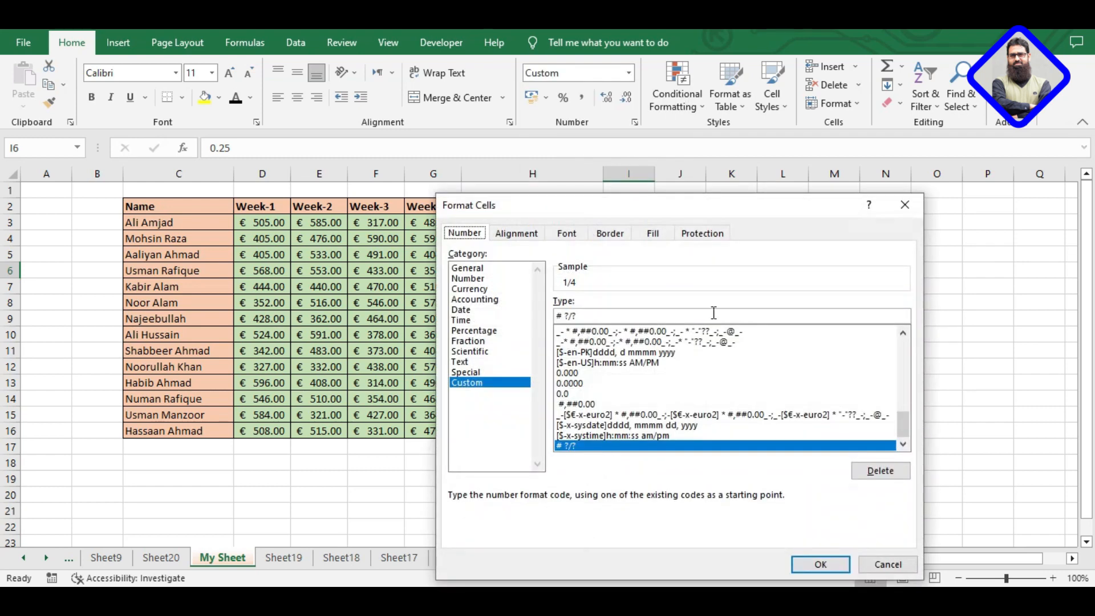
pyautogui.moveTo(686, 207); pyautogui.dragTo(713, 100)
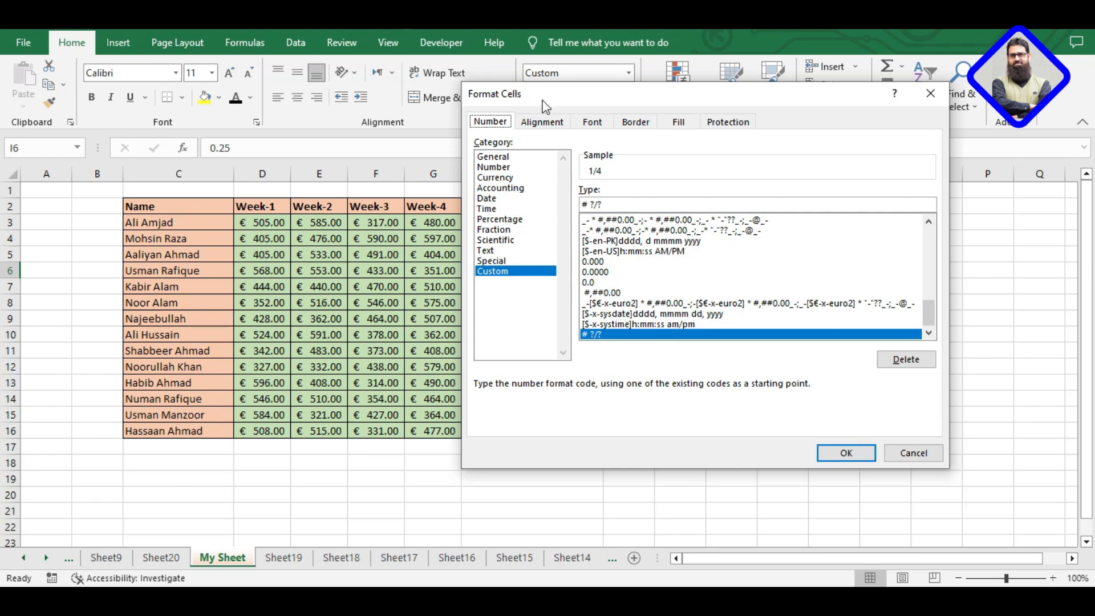
pyautogui.click(542, 122)
pyautogui.click(592, 122)
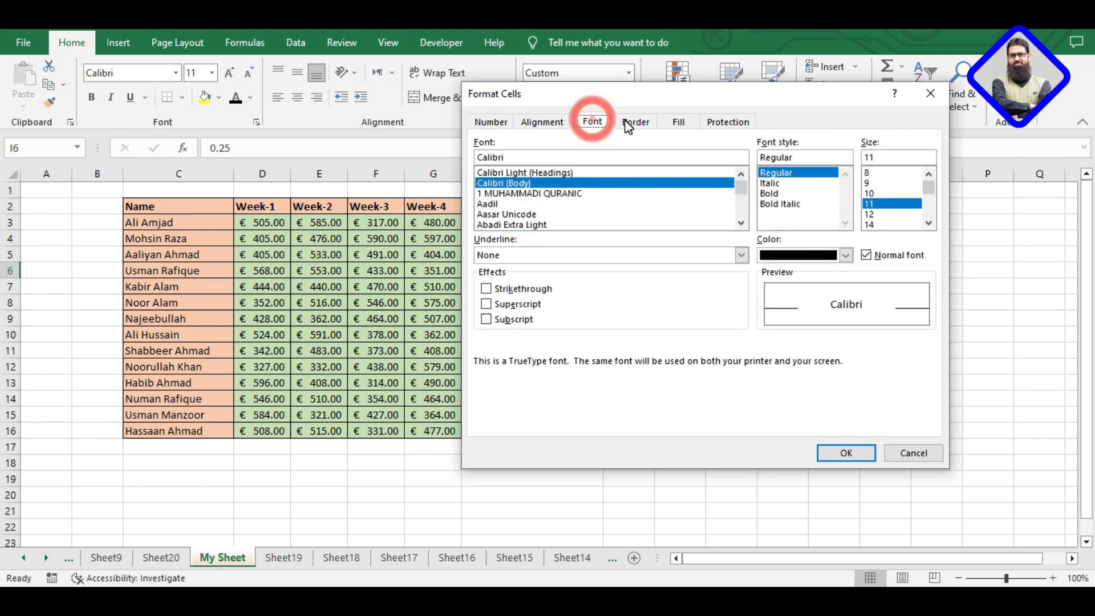
pyautogui.click(635, 121)
pyautogui.press('Escape')
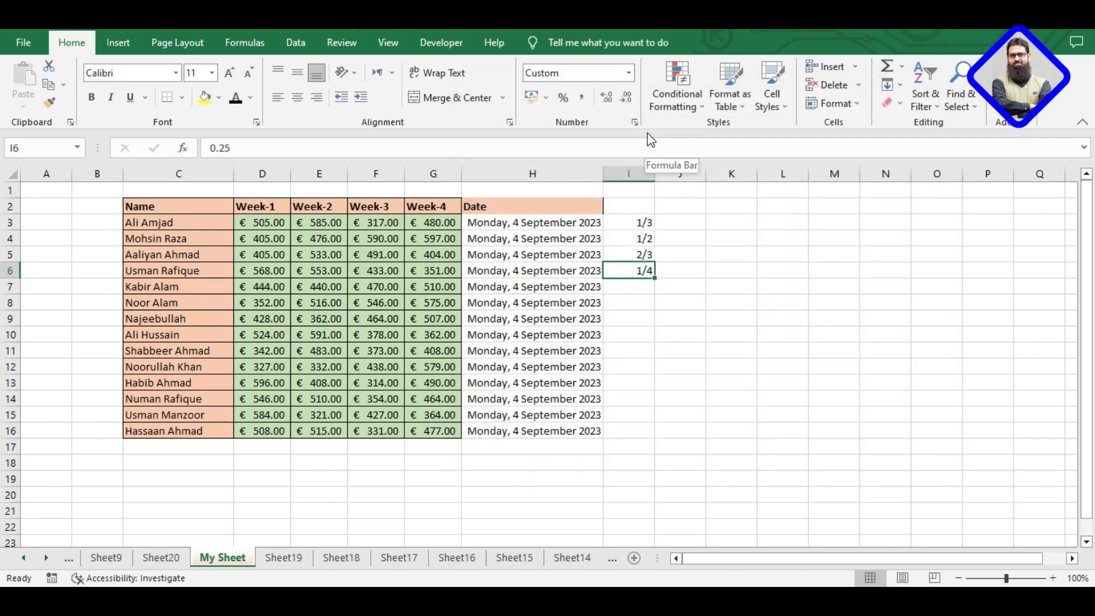
# Examine the number, alignment and font settings in the Format Cells dialog for date cell H10, and cancel it
pyautogui.click(537, 338)
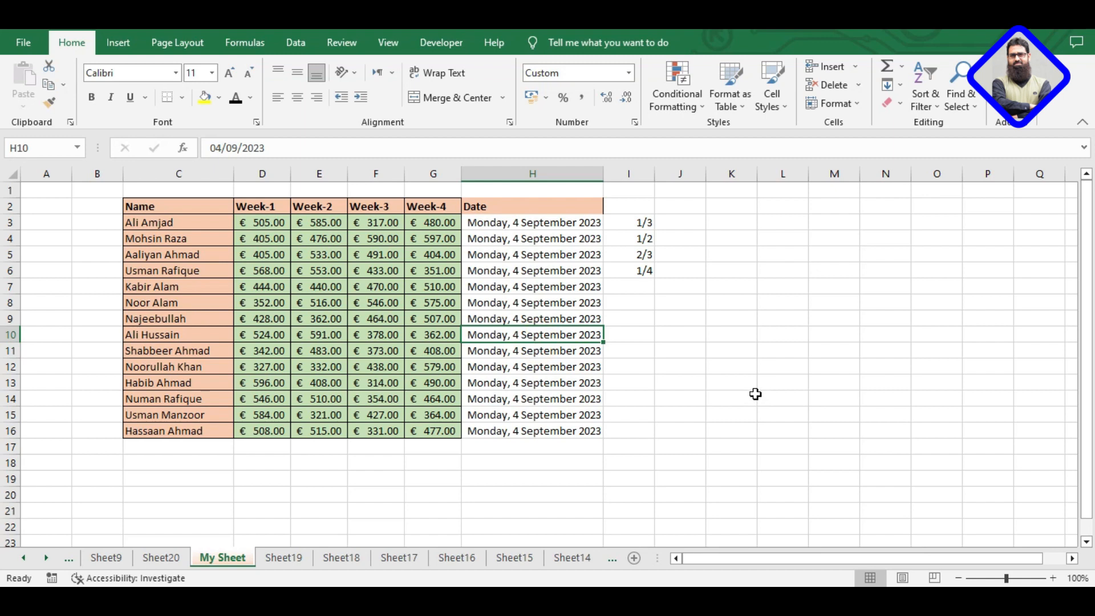
pyautogui.hotkey('ctrl', '1')
pyautogui.click(491, 121)
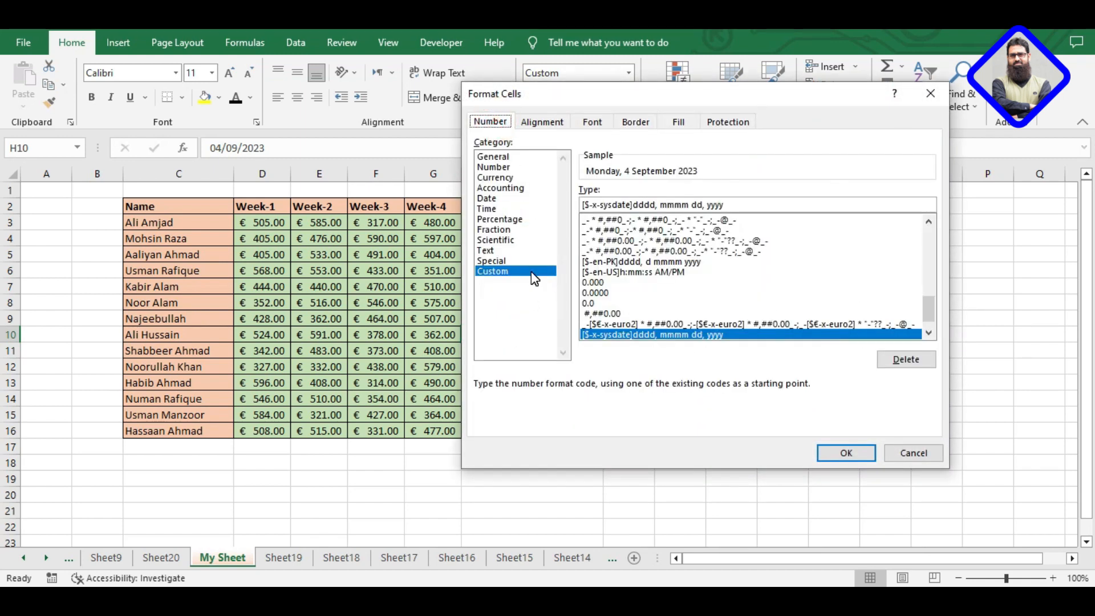
pyautogui.click(544, 121)
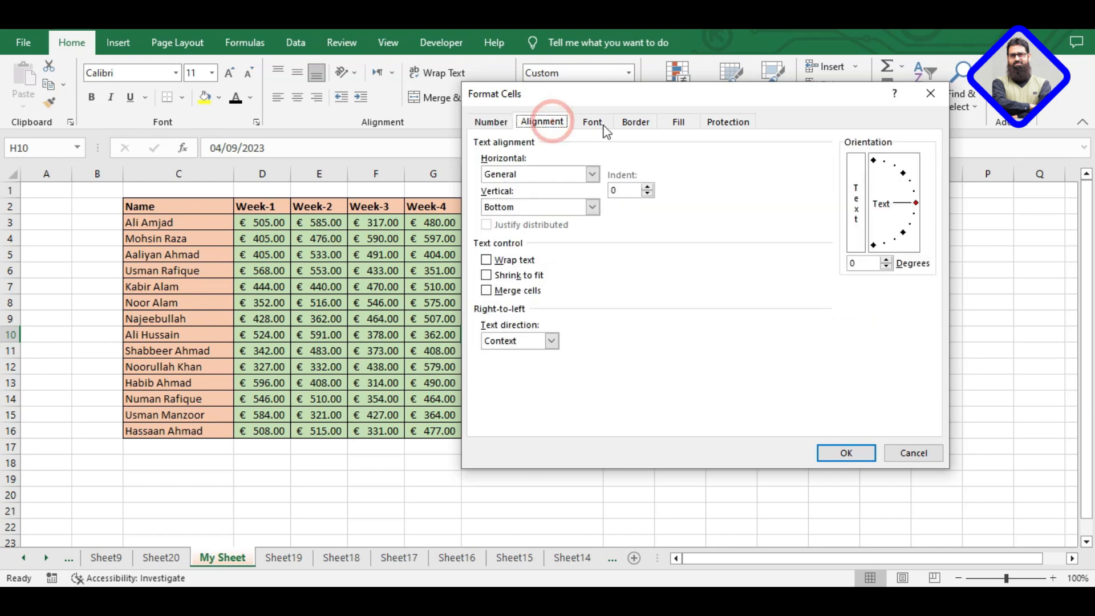
pyautogui.click(603, 122)
pyautogui.press('Escape')
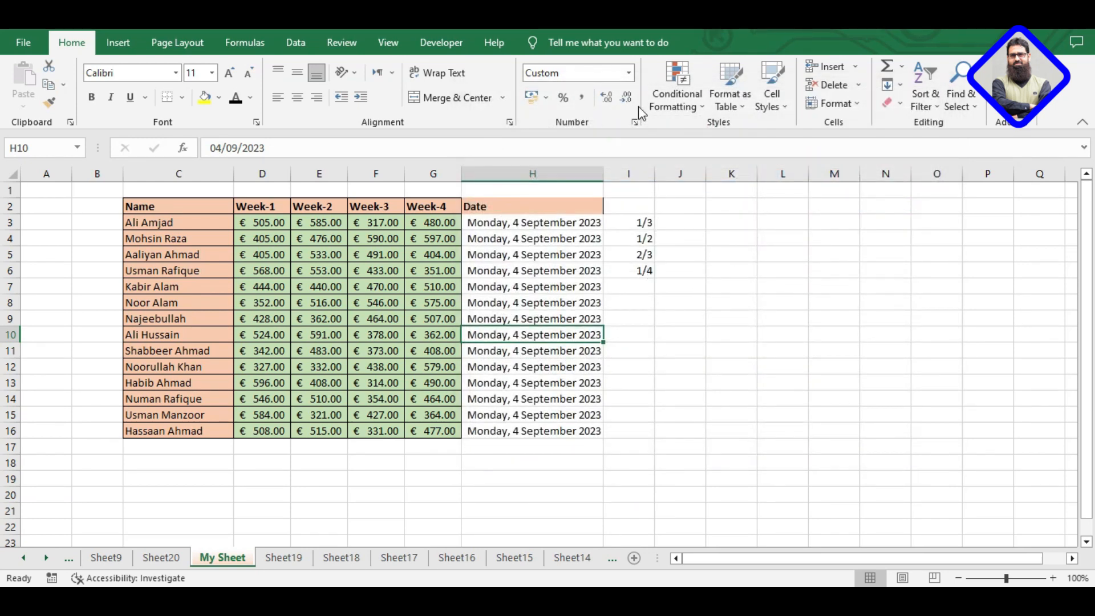
# Look through the full list of number formats and the custom format codes for cell H10, keeping its current date format
pyautogui.click(629, 74)
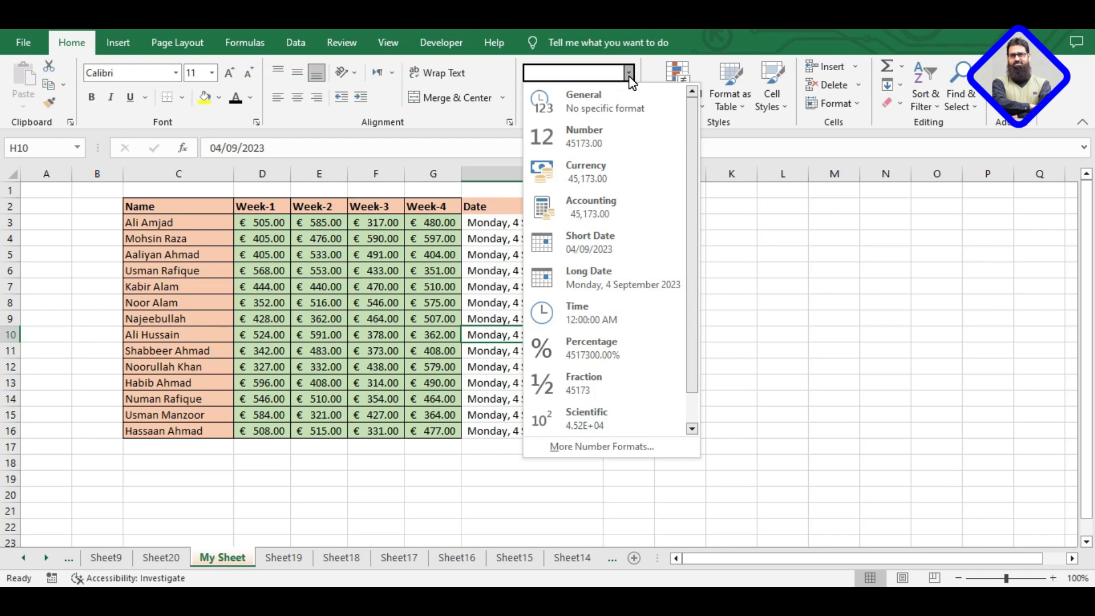
pyautogui.click(692, 428)
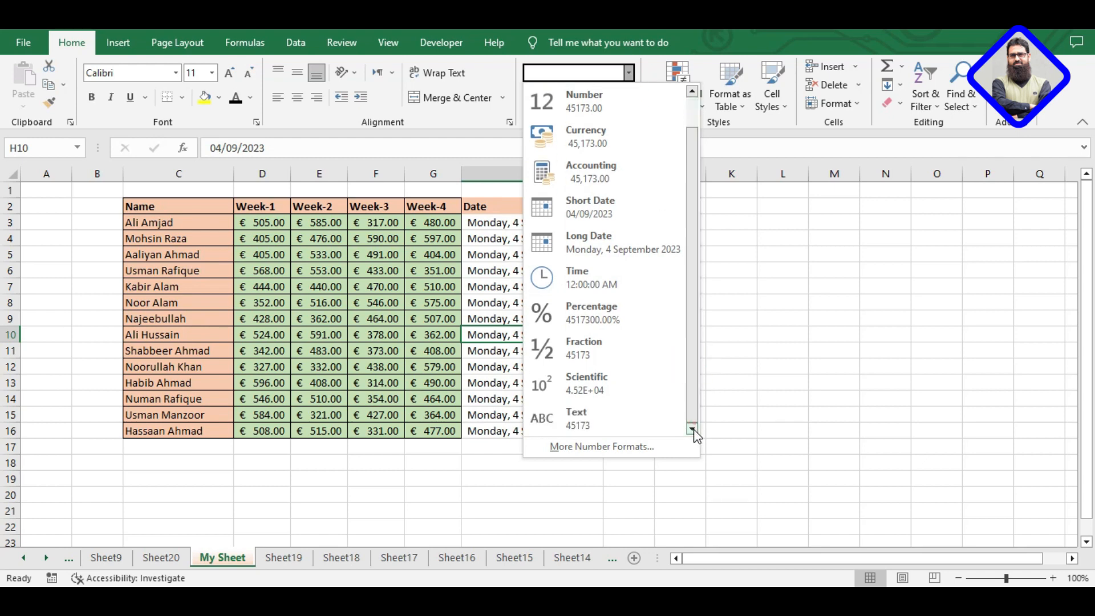
pyautogui.click(589, 450)
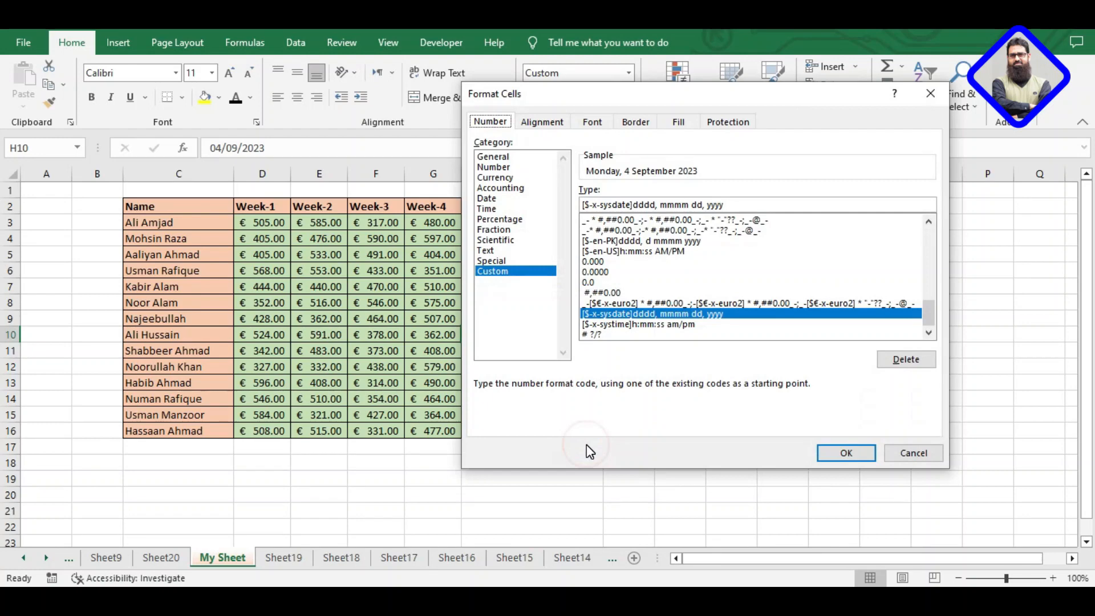
pyautogui.press('Return')
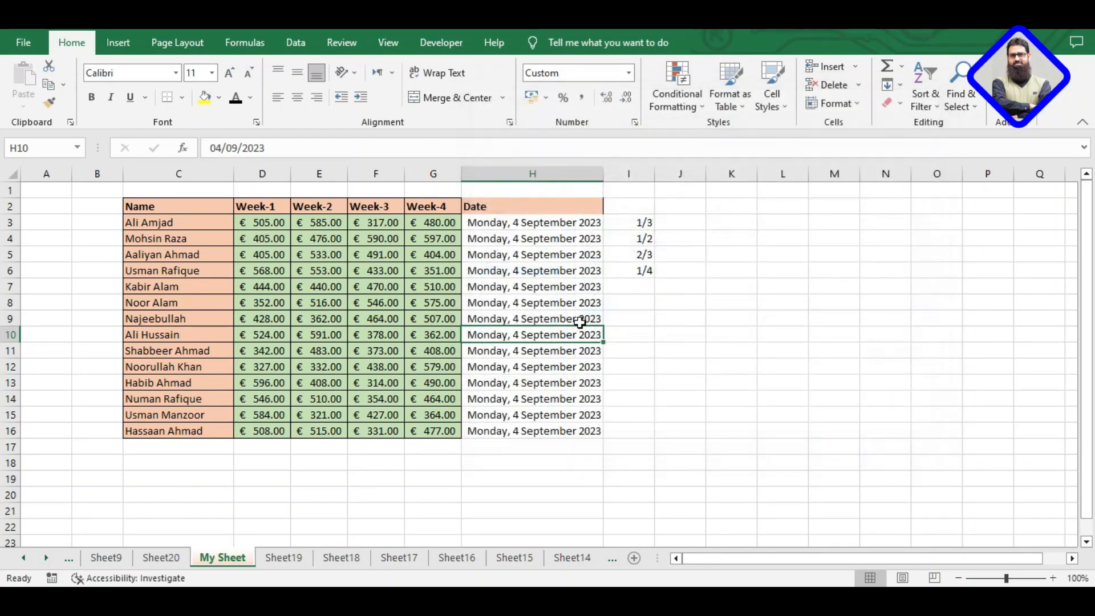
# Switch to the MS Excel Course Outline in Google Docs and locate the Formatting Tools topic
pyautogui.hotkey('alt', 'Tab')
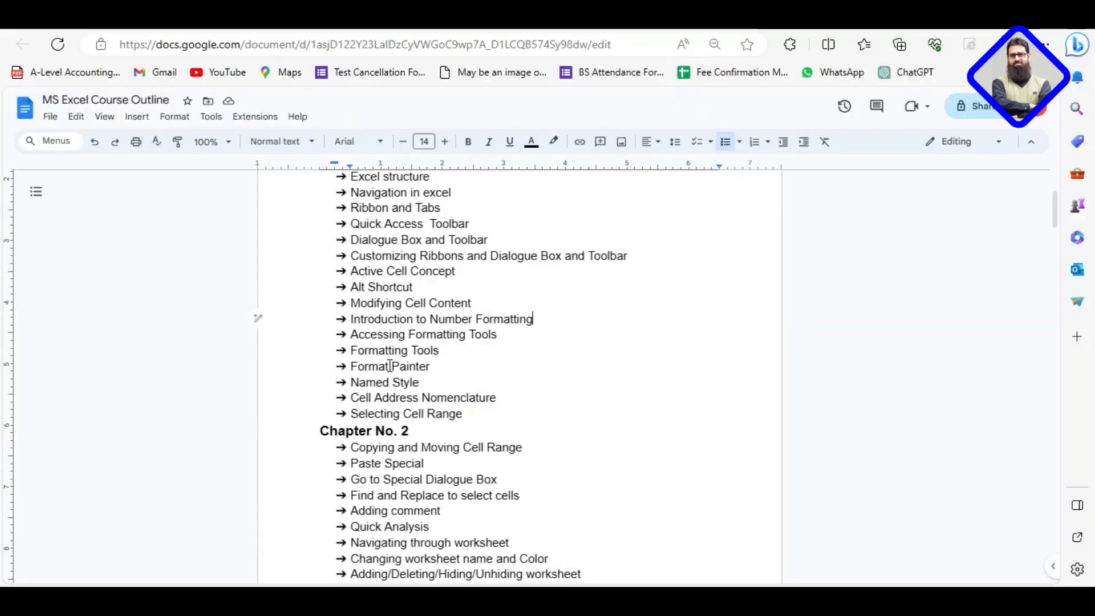
pyautogui.moveTo(351, 349); pyautogui.dragTo(453, 350)
pyautogui.click(416, 350)
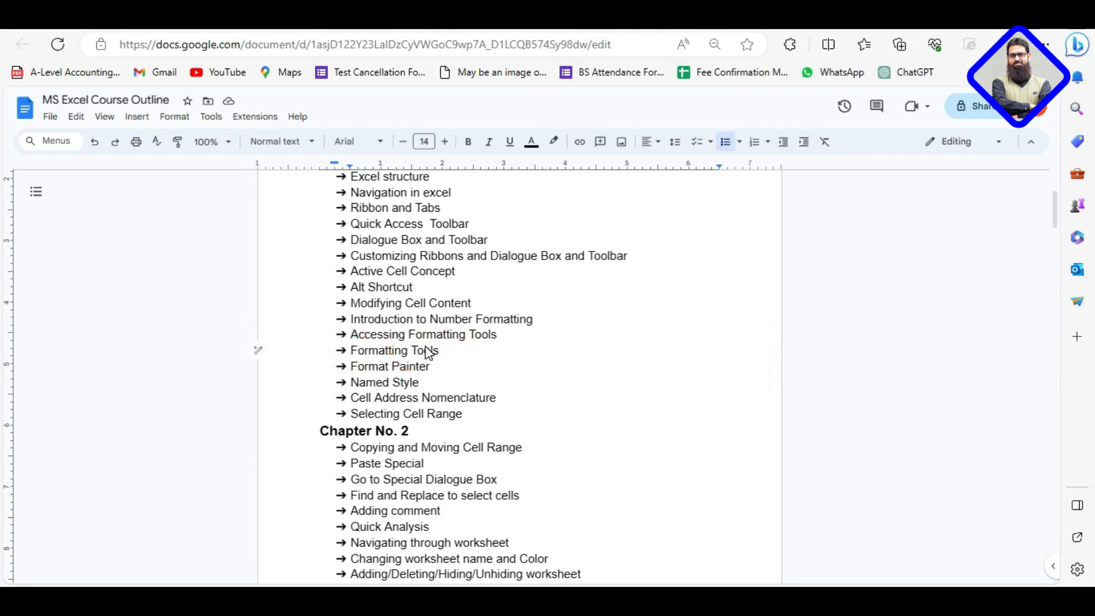
# Switch back to Excel and view the Quick Analysis formatting options for table range C2:H16
pyautogui.hotkey('alt', 'Tab')
pyautogui.click(559, 288)
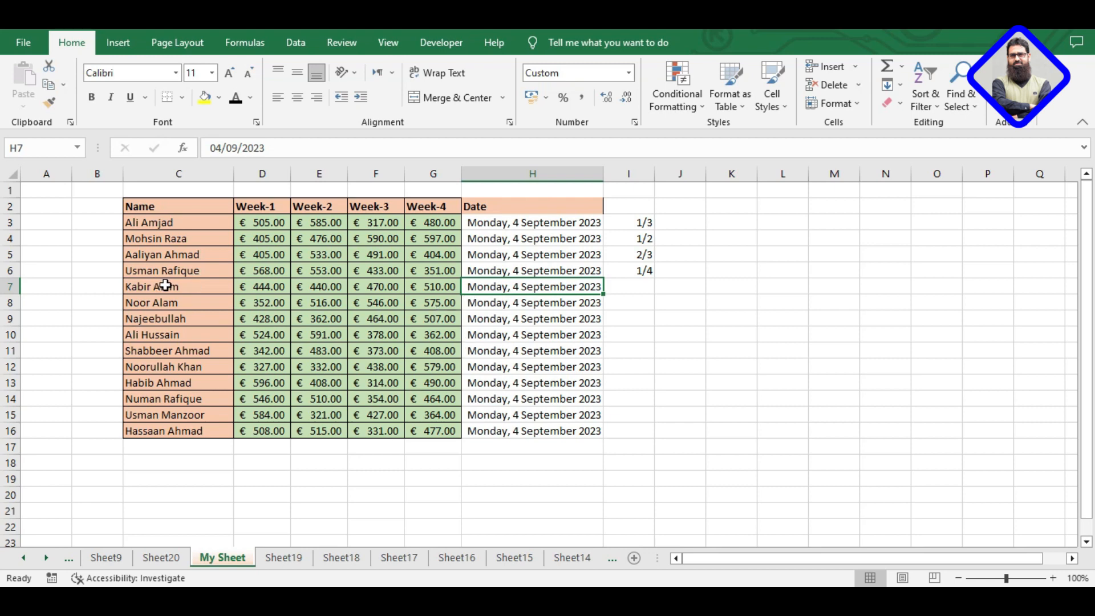
pyautogui.moveTo(159, 224); pyautogui.dragTo(539, 431)
pyautogui.click(539, 431)
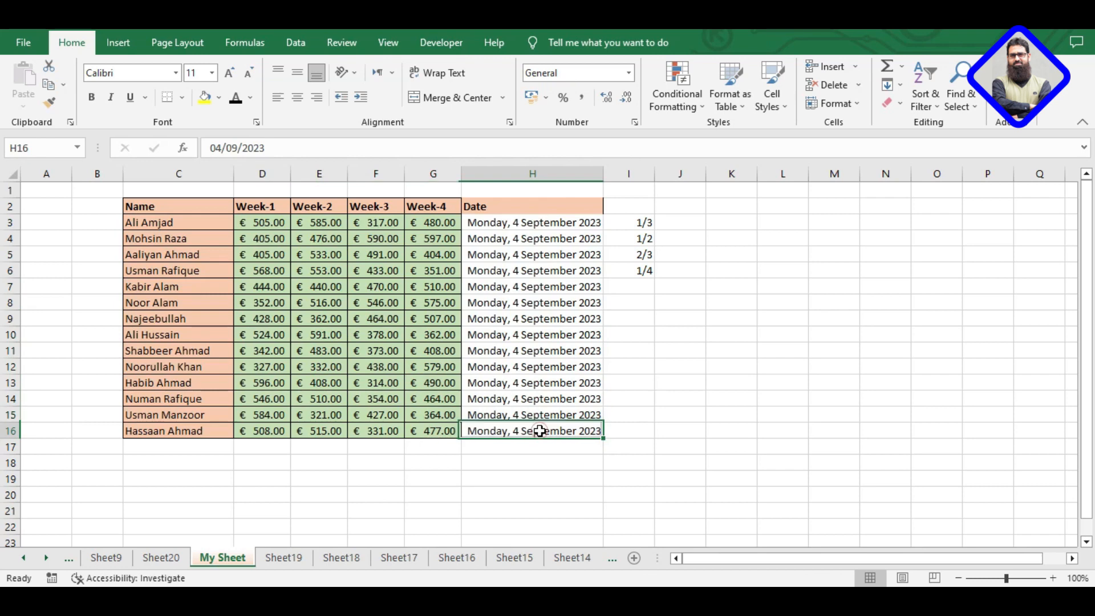
pyautogui.moveTo(175, 208); pyautogui.dragTo(536, 433)
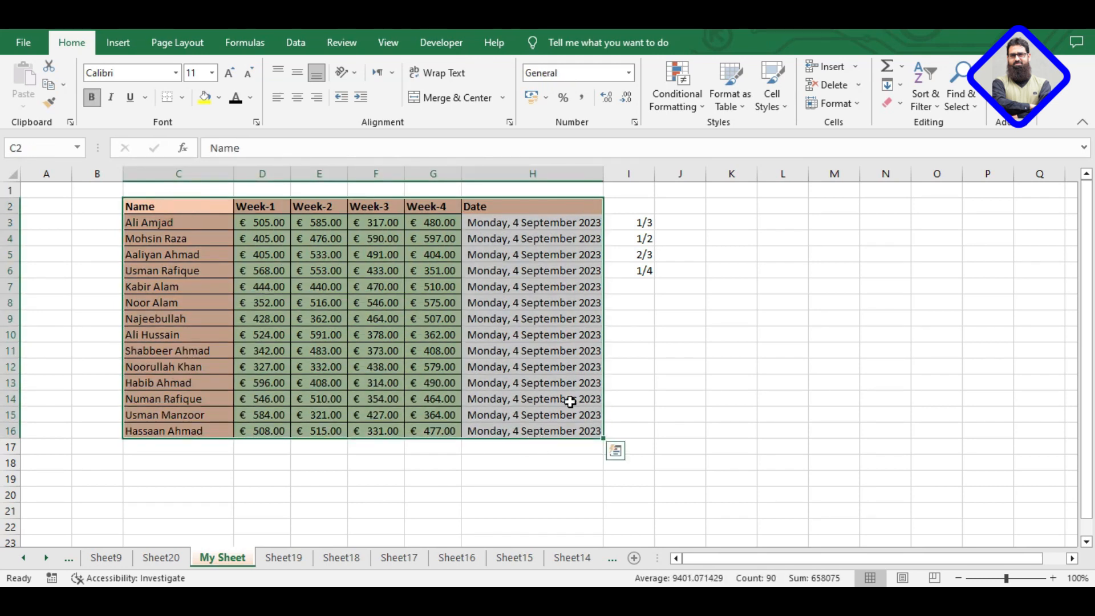
pyautogui.click(614, 451)
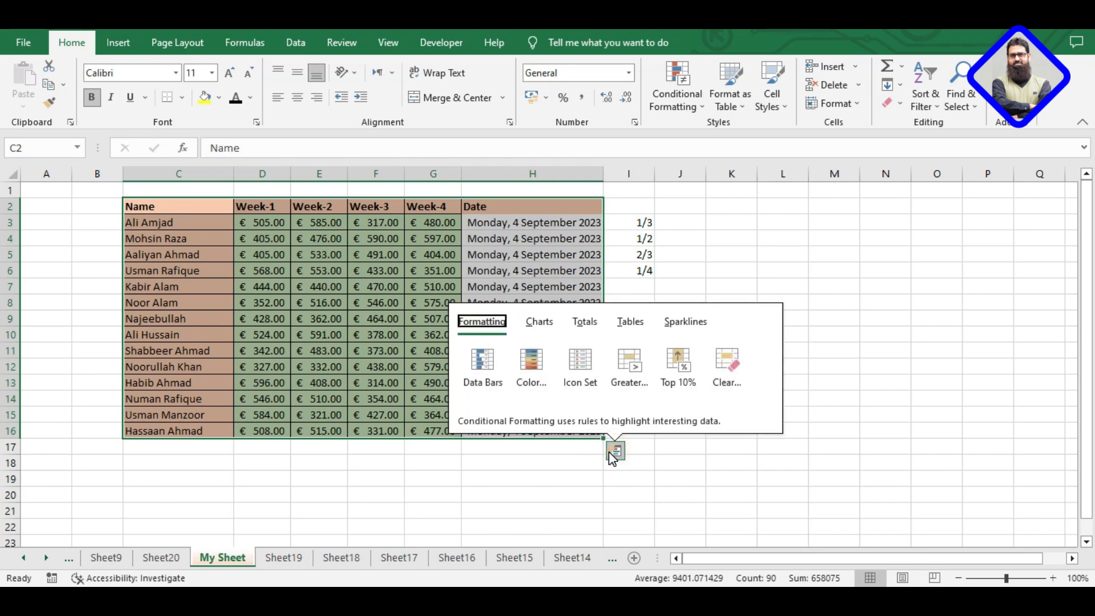
# Format table range C2:H16 with italic text, a light orange fill and all borders
pyautogui.rightClick(576, 246)
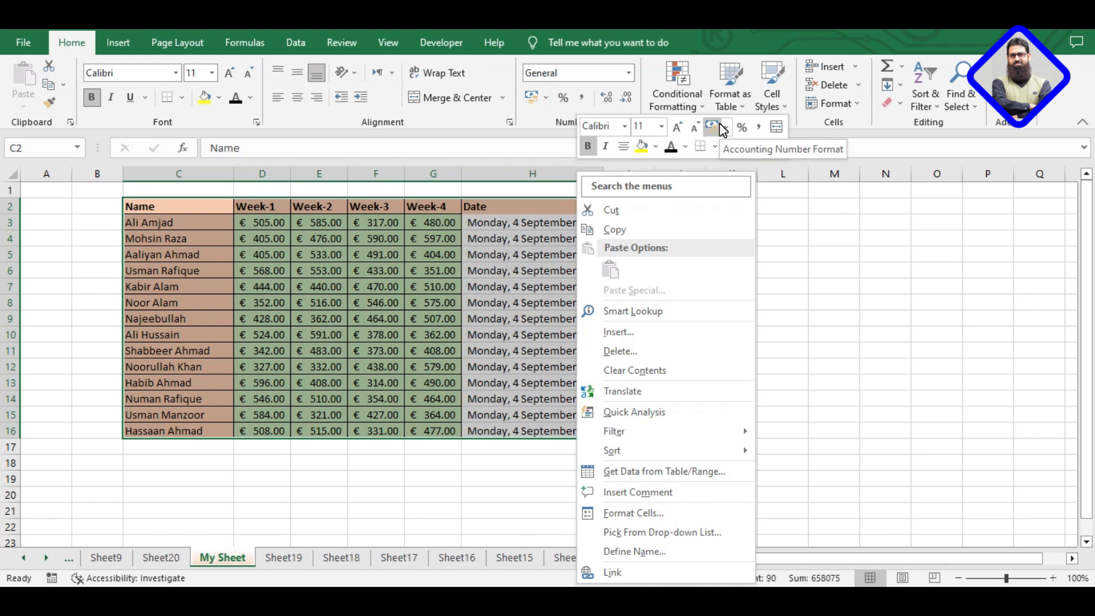
pyautogui.click(603, 147)
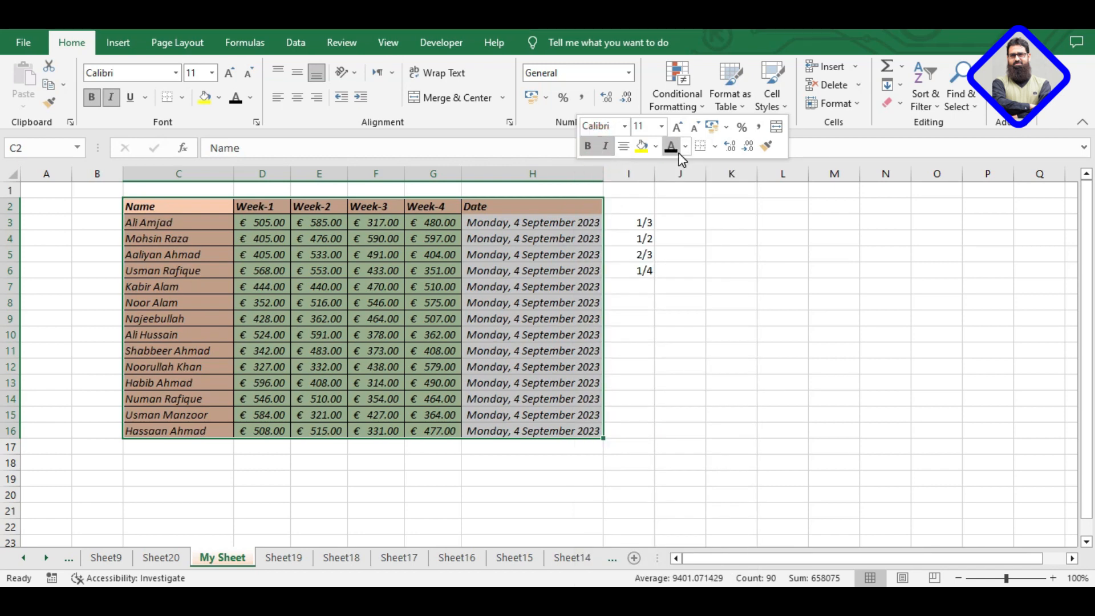
pyautogui.click(655, 146)
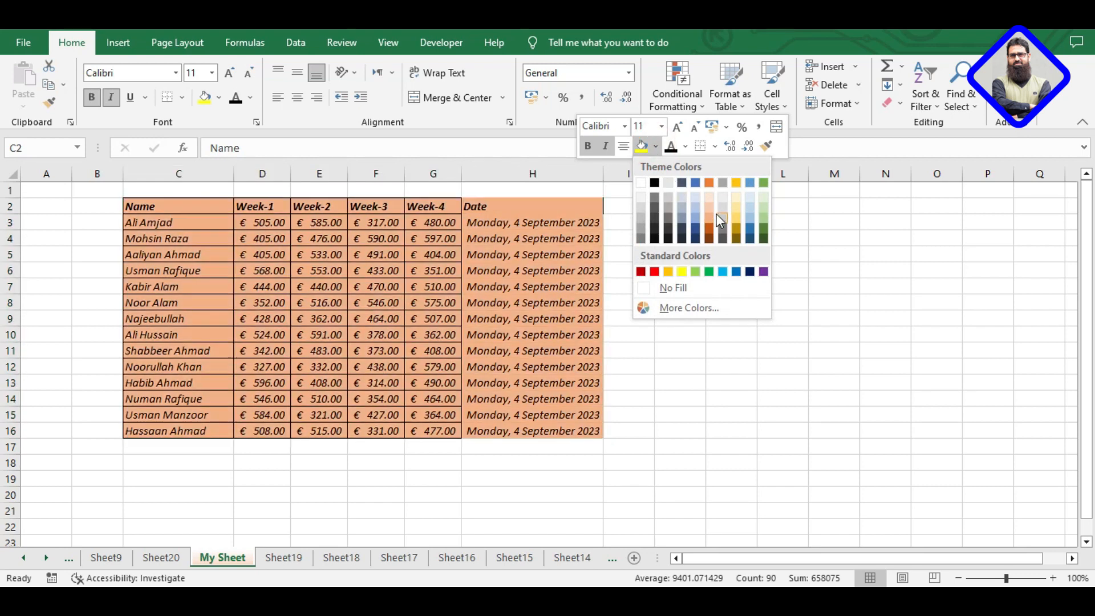
pyautogui.click(710, 207)
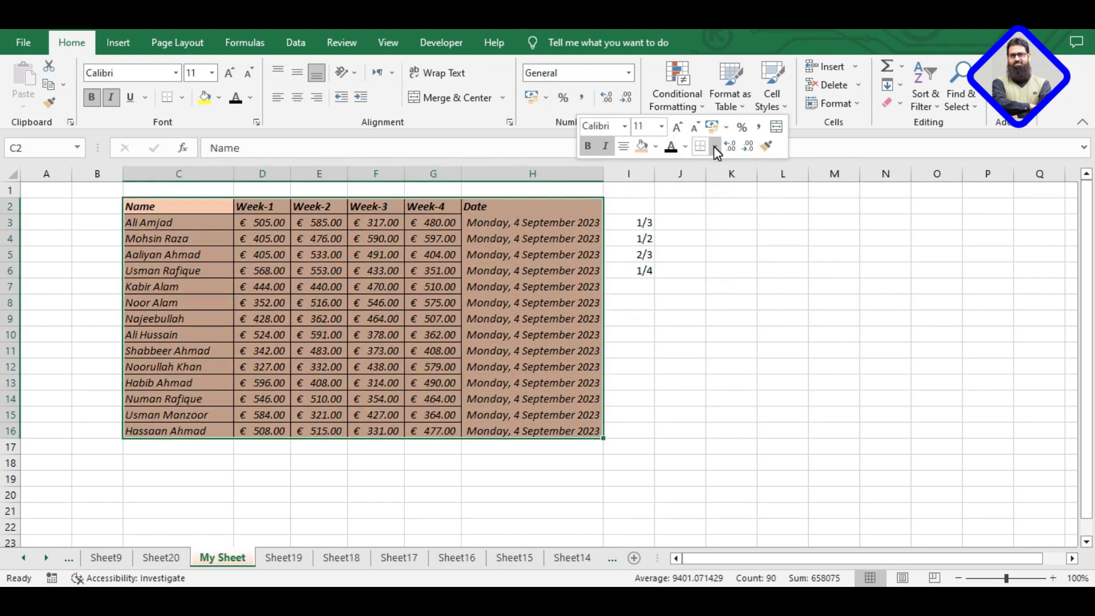
pyautogui.click(714, 146)
pyautogui.click(720, 265)
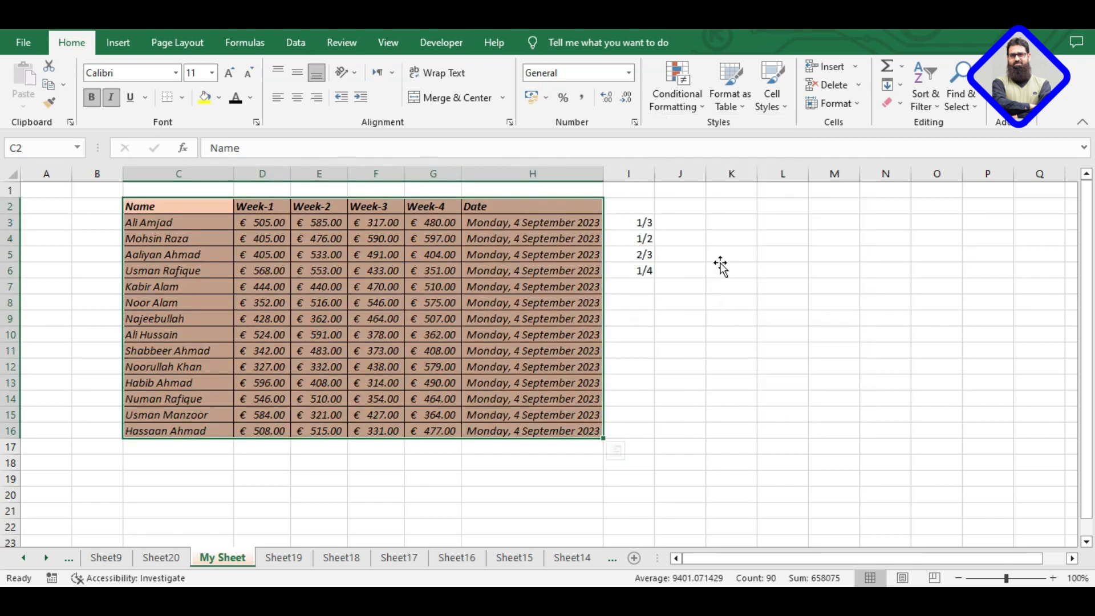
pyautogui.click(718, 266)
# Examine the number, alignment, font, border, fill and protection settings in the Format Cells dialog for C2:H16, and cancel it
pyautogui.moveTo(193, 212); pyautogui.dragTo(530, 430)
pyautogui.click(531, 430)
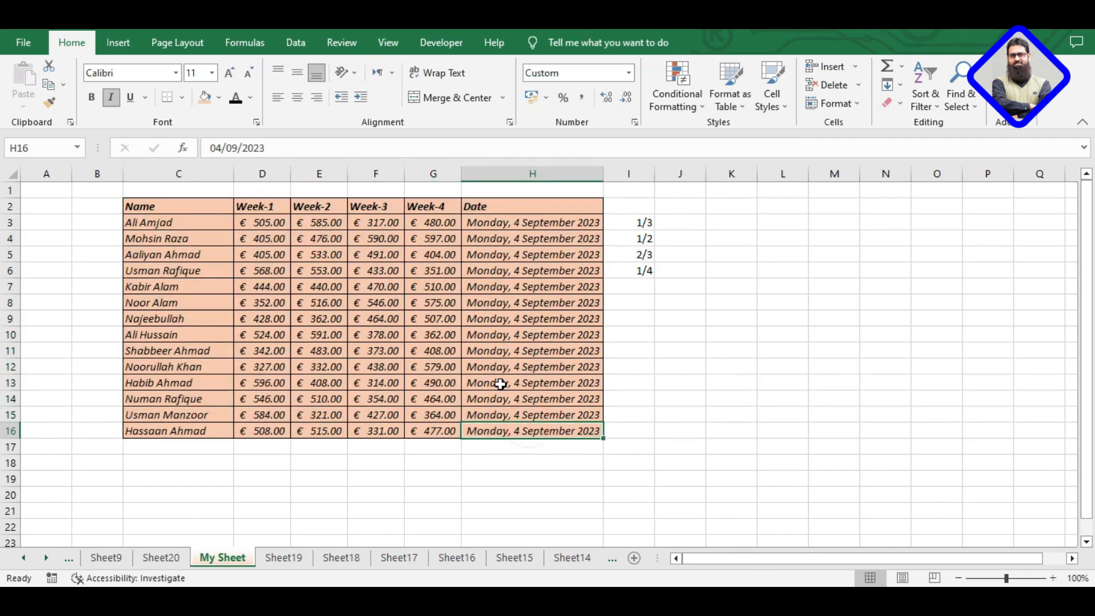
pyautogui.click(199, 208)
pyautogui.hotkey('ctrl', 'shift', 'Right')
pyautogui.hotkey('shift', 'Down')
pyautogui.hotkey('shift', 'Down')
pyautogui.hotkey('shift', 'Down')
pyautogui.hotkey('shift', 'Down')
pyautogui.hotkey('shift', 'Down')
pyautogui.hotkey('shift', 'Down')
pyautogui.hotkey('shift', 'Down')
pyautogui.hotkey('shift', 'Down')
pyautogui.hotkey('shift', 'Down')
pyautogui.hotkey('shift', 'Down')
pyautogui.hotkey('shift', 'Down')
pyautogui.hotkey('shift', 'Down')
pyautogui.hotkey('shift', 'Down')
pyautogui.hotkey('shift', 'Down')
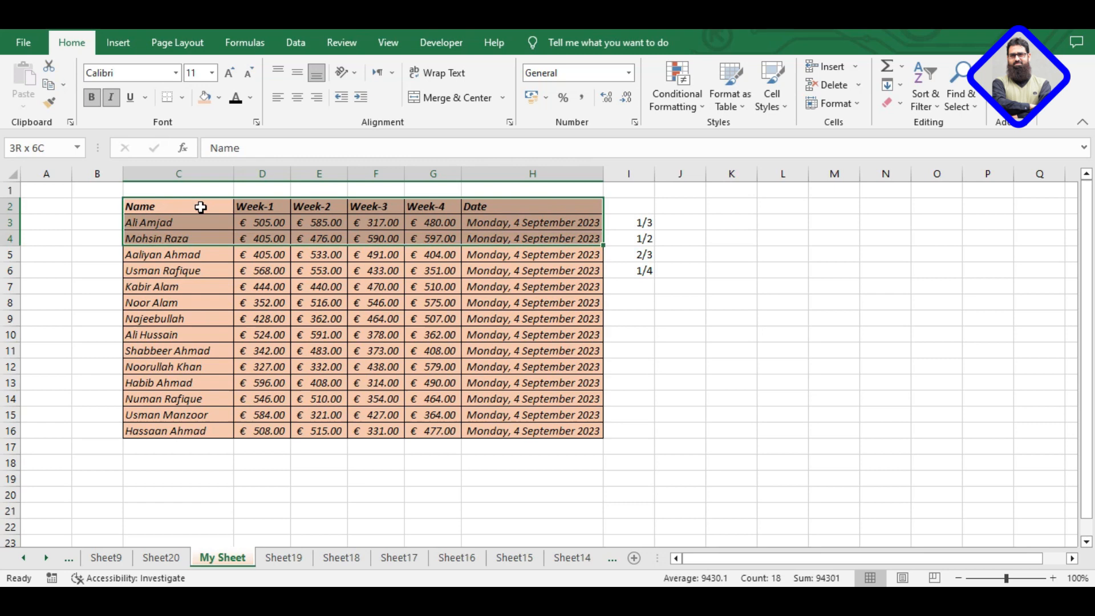
pyautogui.rightClick(476, 222)
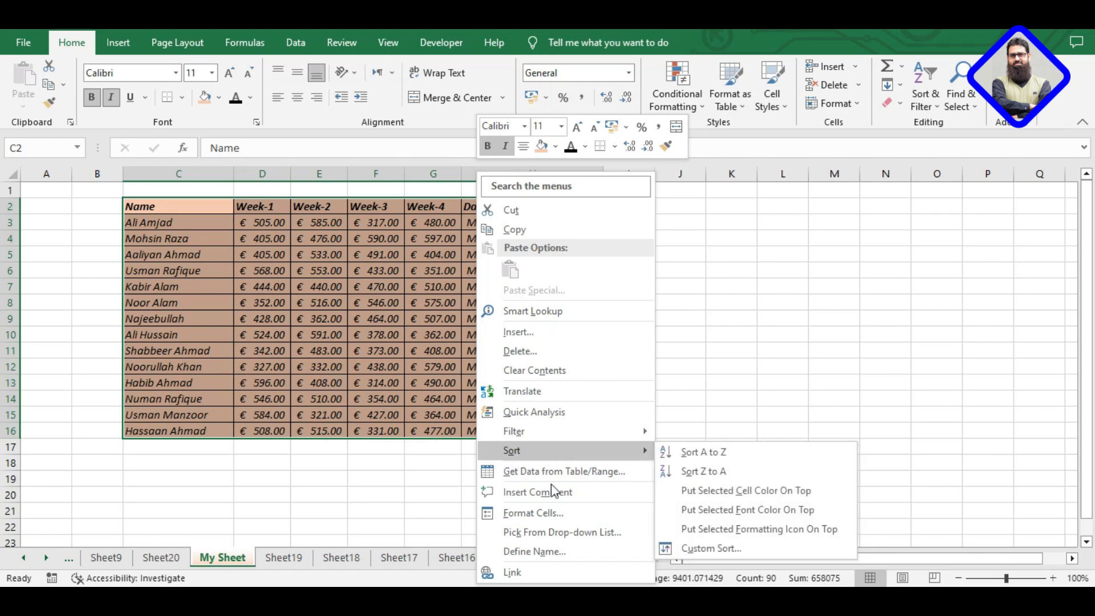
pyautogui.click(557, 520)
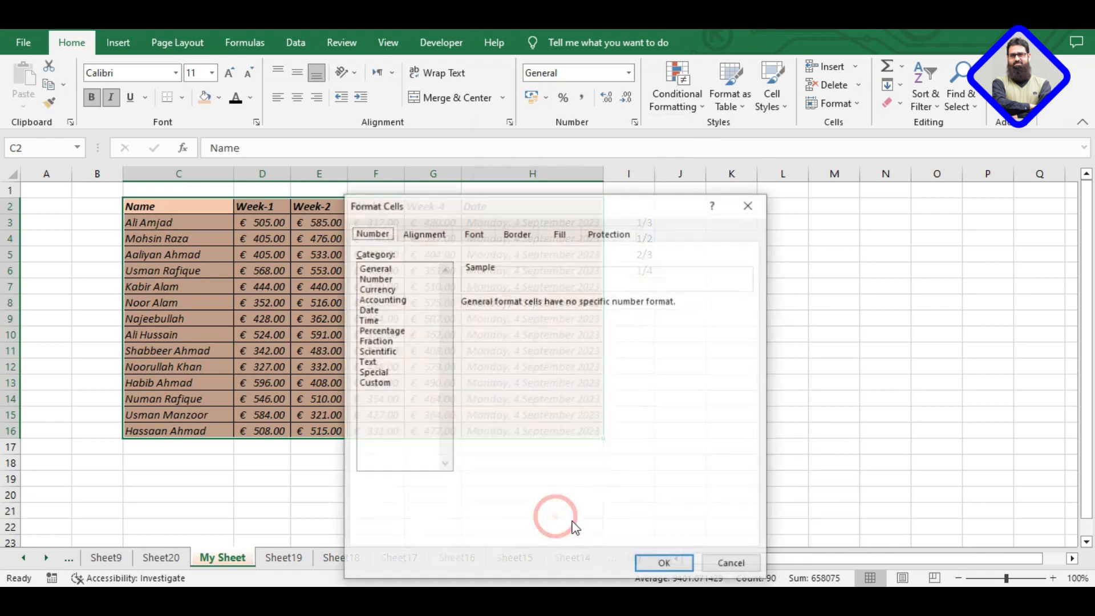
pyautogui.moveTo(611, 203); pyautogui.dragTo(741, 112)
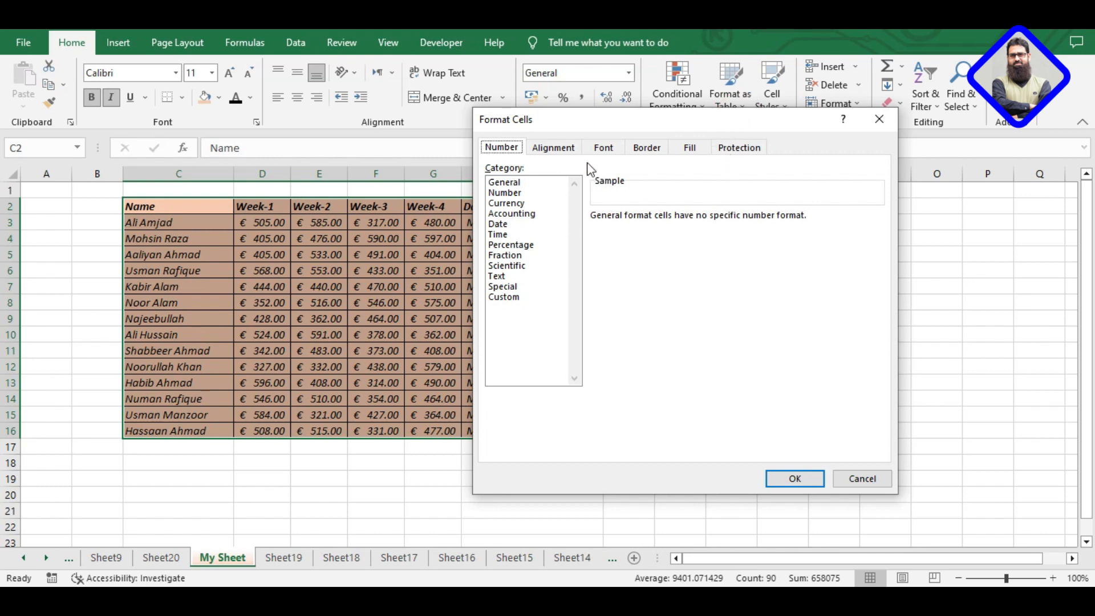
pyautogui.click(571, 150)
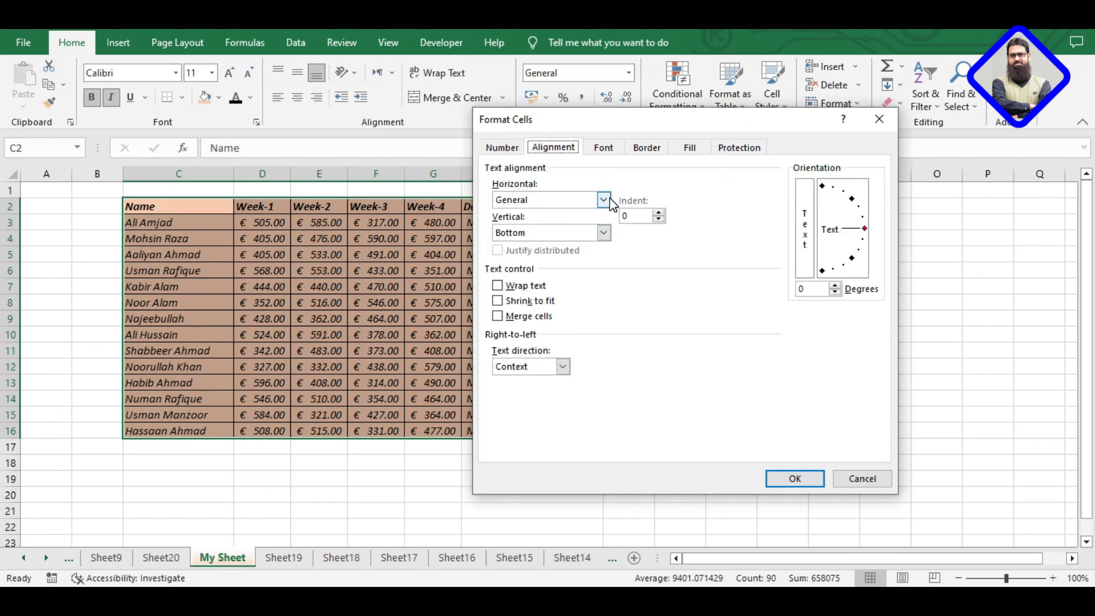
pyautogui.click(605, 149)
pyautogui.click(645, 150)
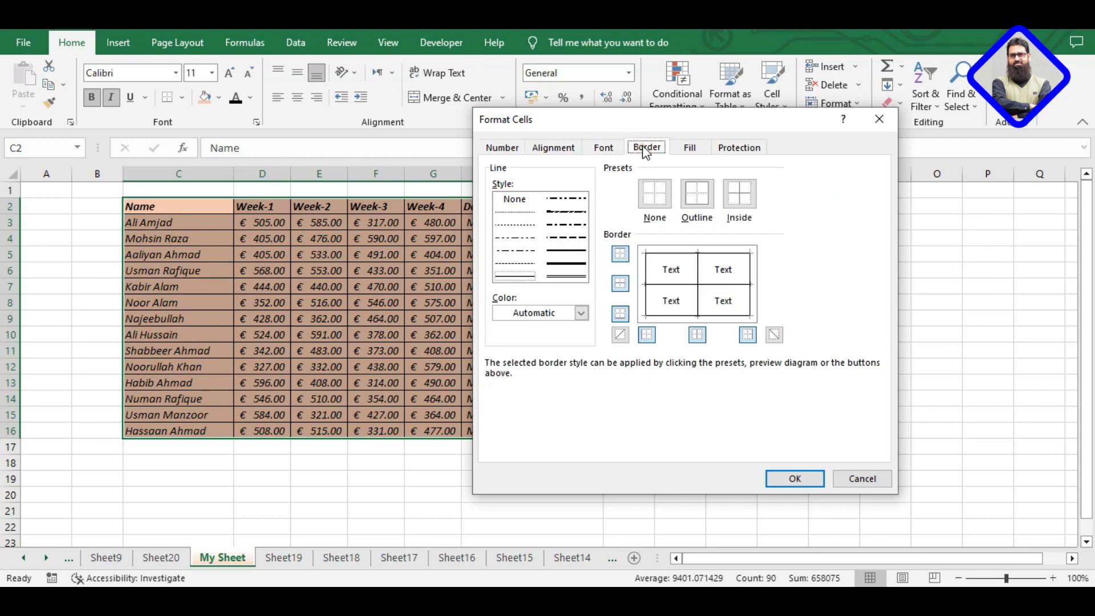
pyautogui.click(690, 148)
pyautogui.click(740, 147)
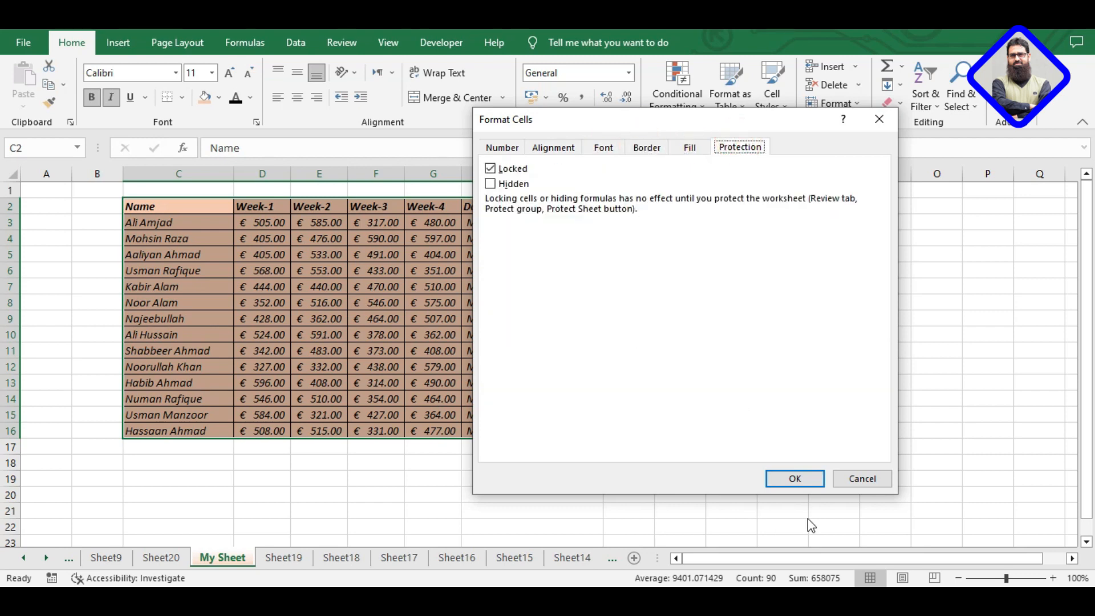
pyautogui.click(841, 478)
# Switch to the MS Excel Course Outline in Google Docs and highlight the Format Painter topic
pyautogui.hotkey('alt', 'Tab')
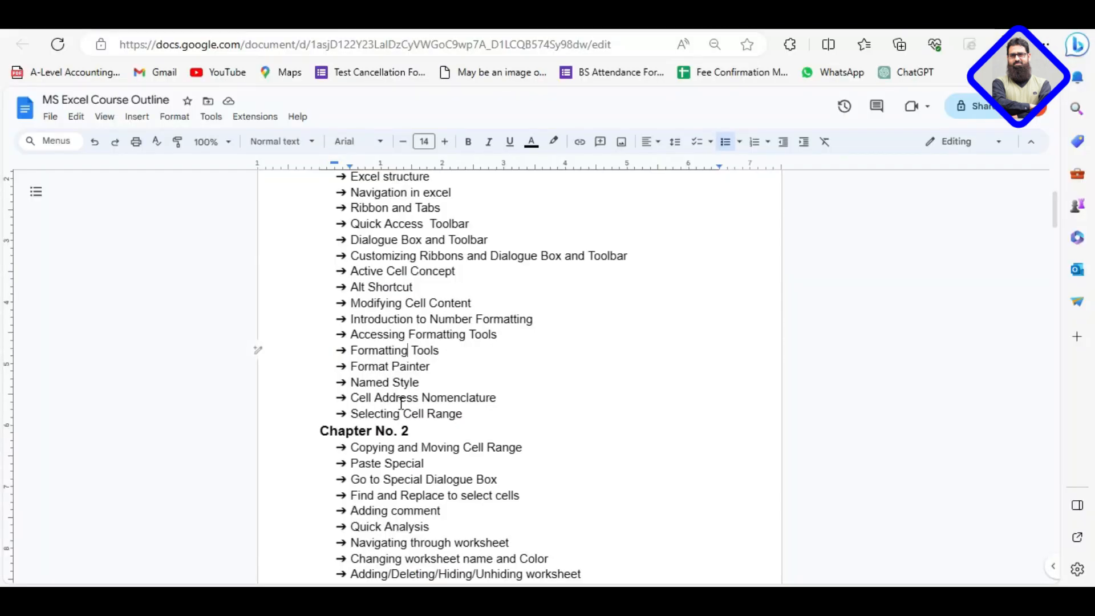
pyautogui.moveTo(352, 368); pyautogui.dragTo(471, 367)
pyautogui.click(464, 367)
# Switch back to Excel and clear the fraction values beside the table in column I
pyautogui.hotkey('alt', 'Tab')
pyautogui.click(676, 366)
pyautogui.moveTo(640, 223); pyautogui.dragTo(641, 287)
pyautogui.press('Delete')
pyautogui.click(700, 337)
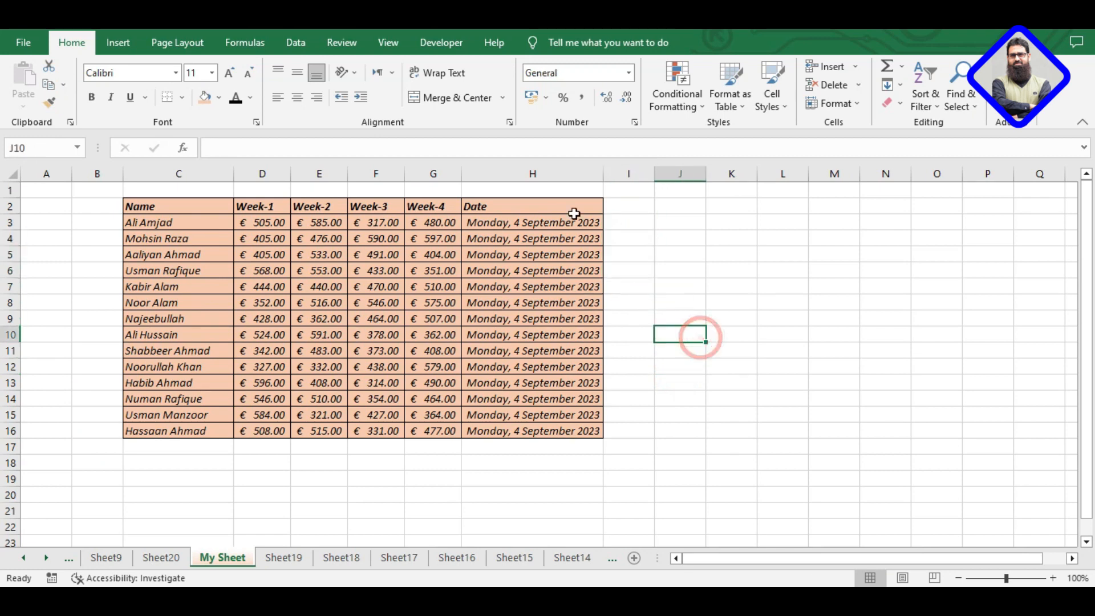
# Center the table's header row, C2:H2, horizontally
pyautogui.moveTo(196, 206); pyautogui.dragTo(543, 212)
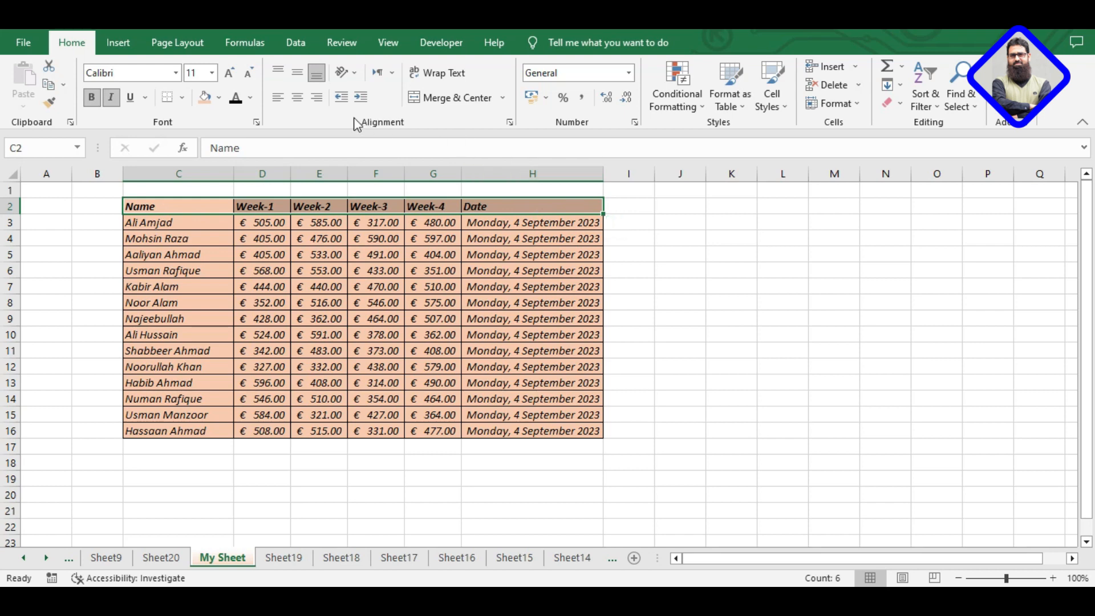
pyautogui.click(297, 97)
pyautogui.click(666, 314)
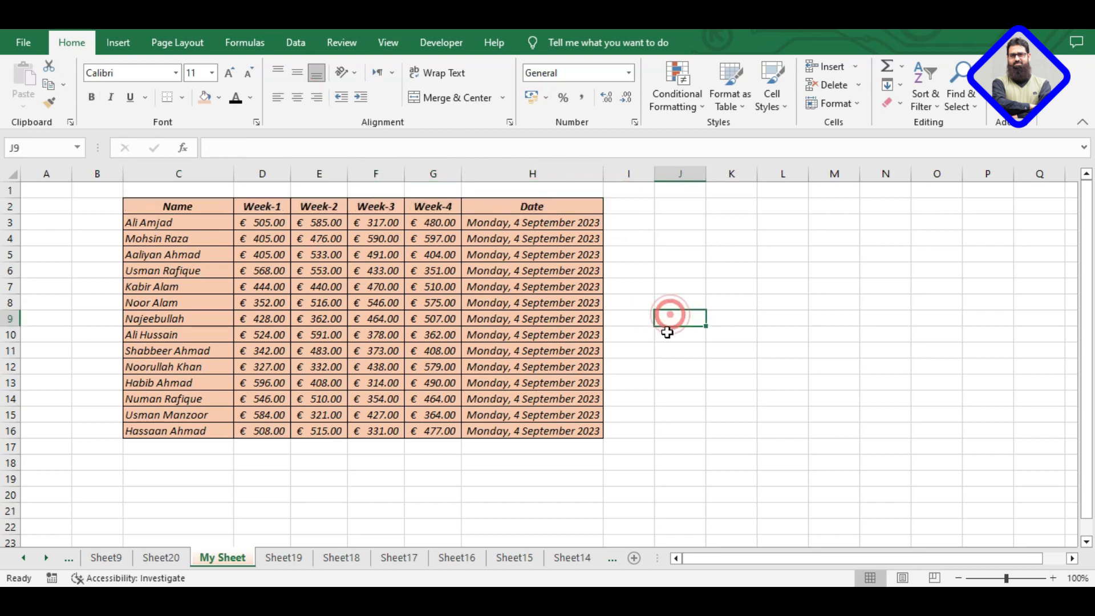
# Copy table range C2:H16 and paste only its values starting at cell J2
pyautogui.click(166, 211)
pyautogui.moveTo(166, 214); pyautogui.dragTo(530, 429)
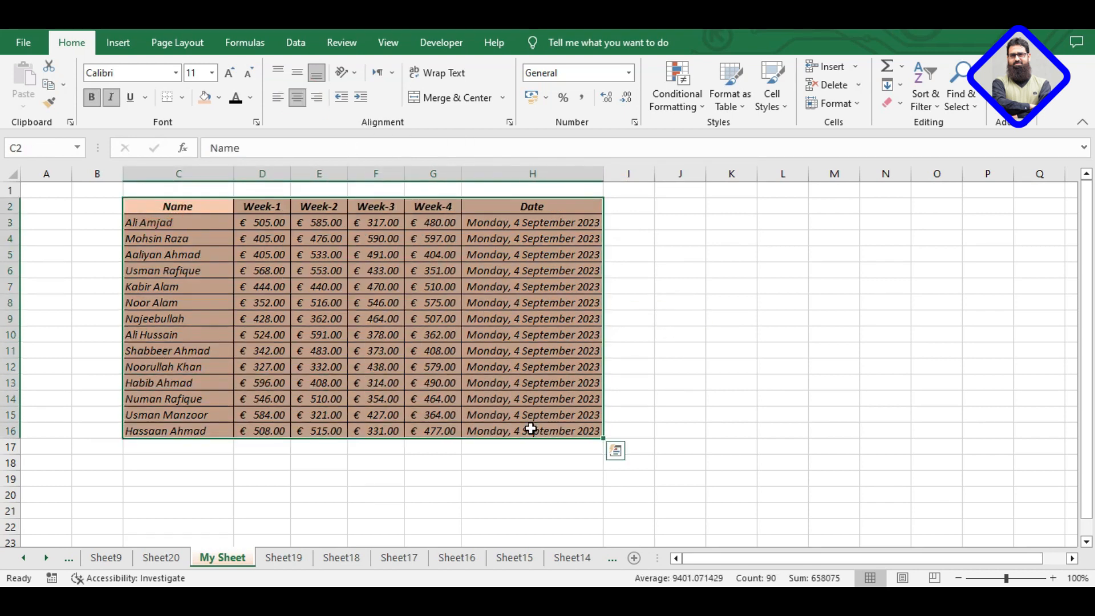
pyautogui.hotkey('ctrl', 'c')
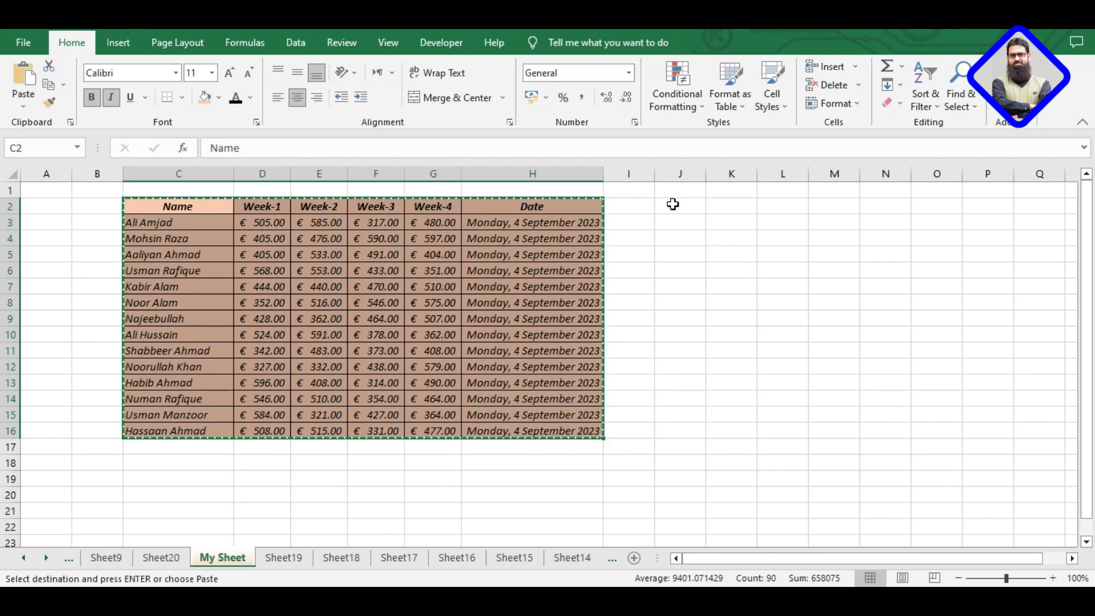
pyautogui.click(672, 204)
pyautogui.click(23, 106)
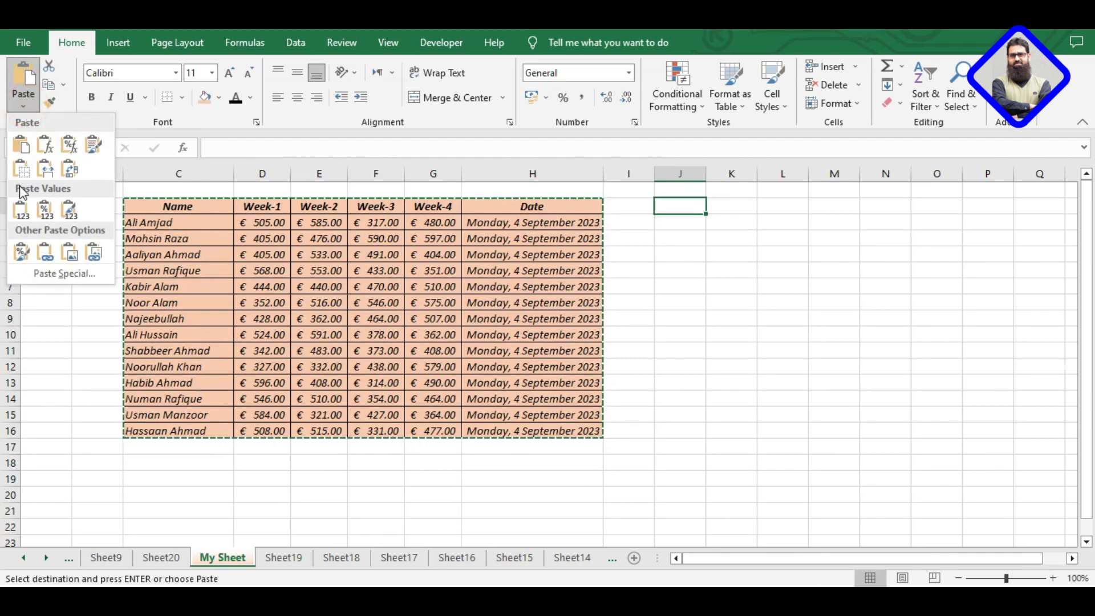
pyautogui.click(24, 211)
pyautogui.click(872, 431)
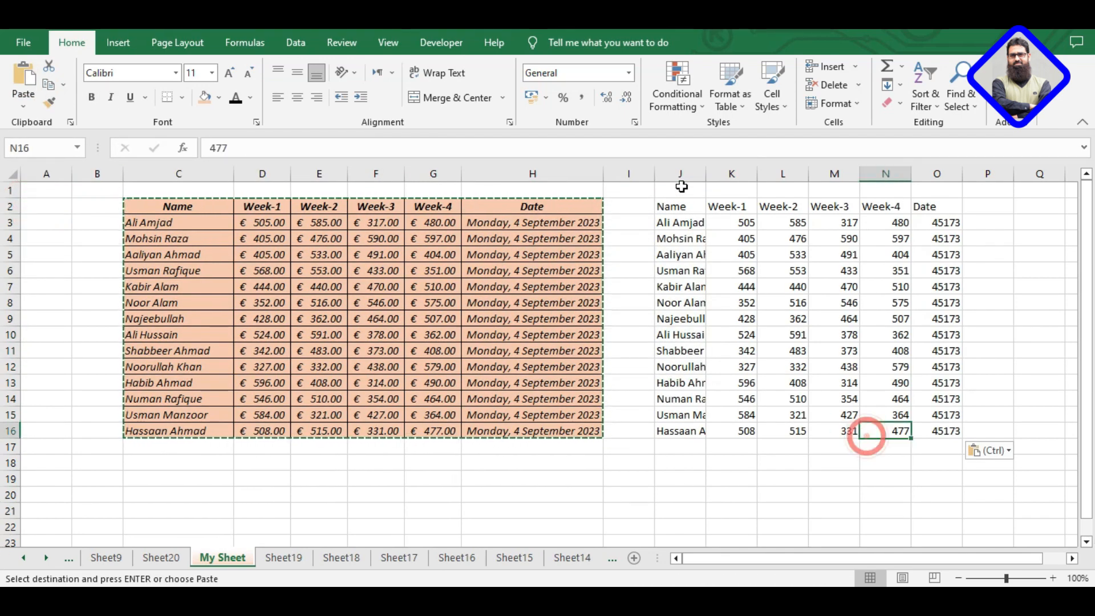
# Autofit column J to the pasted names and clear the copy selection
pyautogui.doubleClick(705, 173)
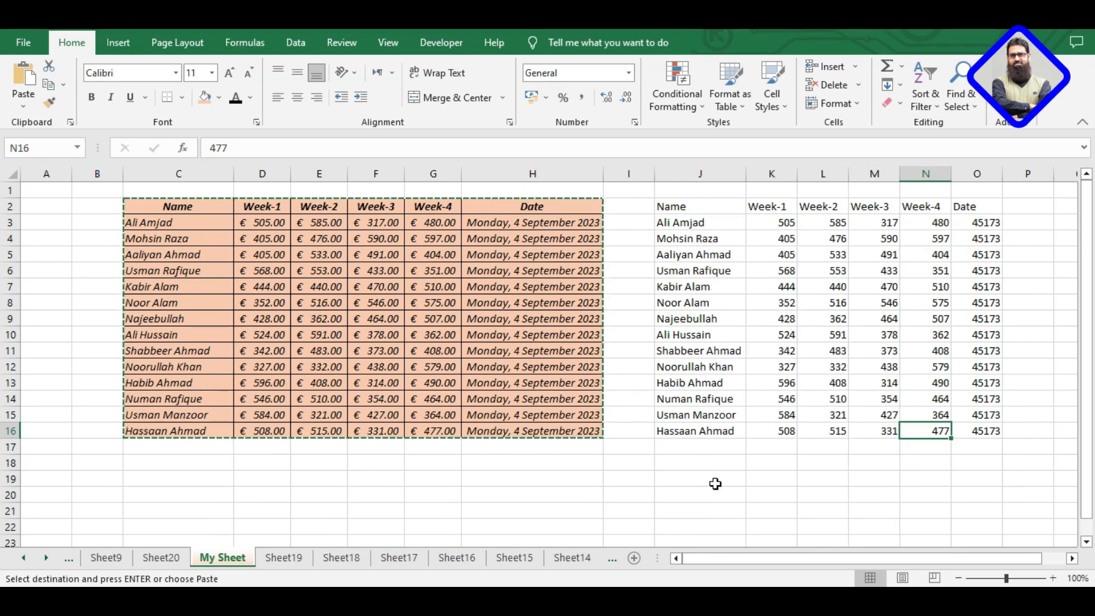
pyautogui.press('Escape')
pyautogui.click(715, 484)
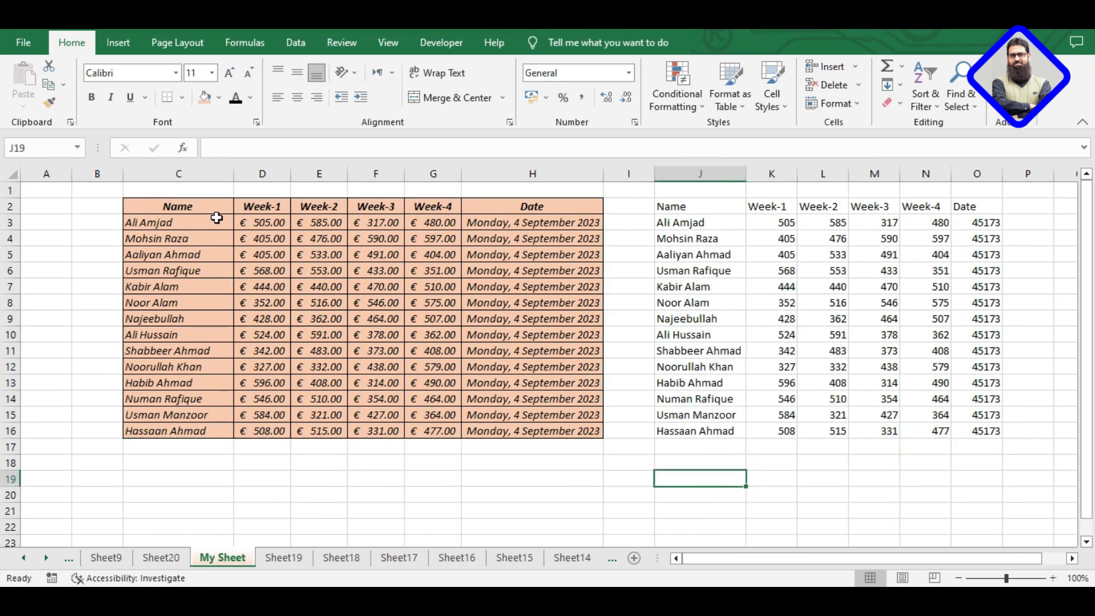
# Copy the formatting of C2:H16 onto the pasted table in J2:O16 with Format Painter
pyautogui.moveTo(207, 207); pyautogui.dragTo(542, 431)
pyautogui.click(542, 431)
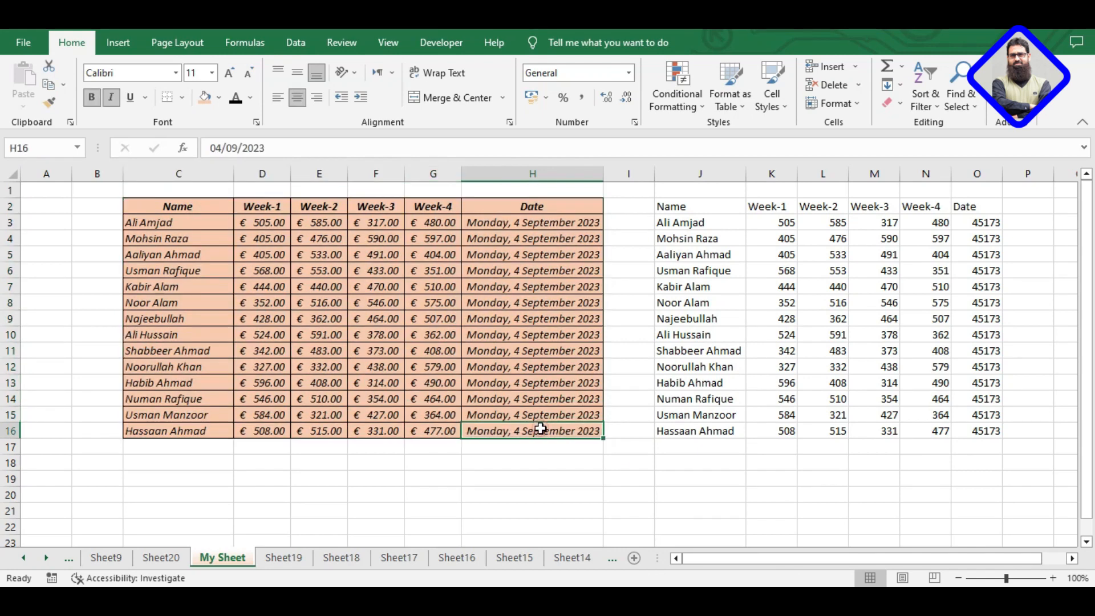
pyautogui.moveTo(215, 206); pyautogui.dragTo(521, 431)
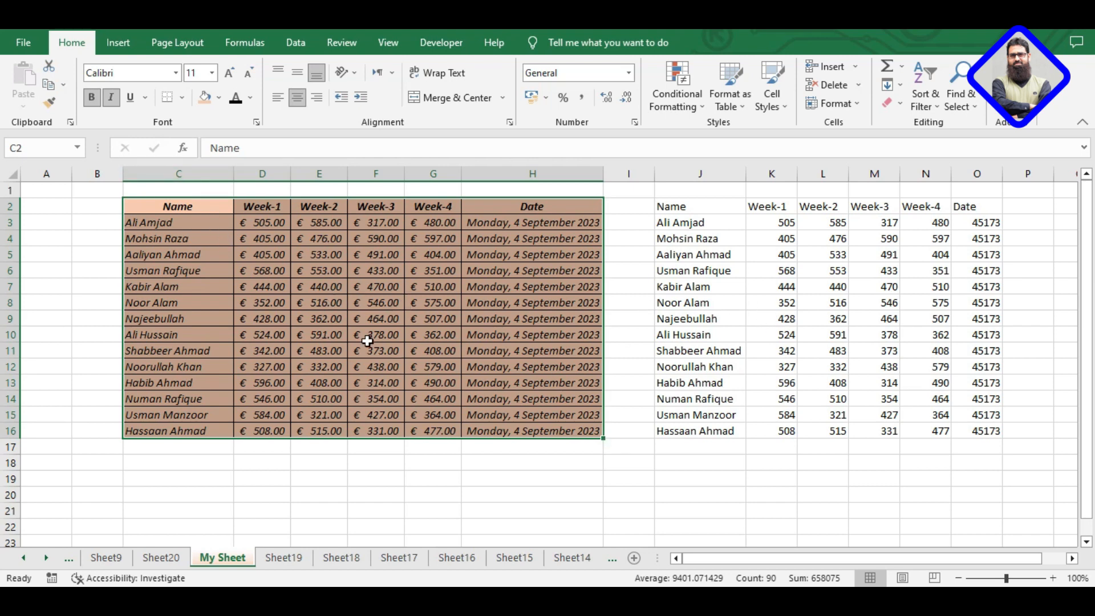
pyautogui.click(48, 104)
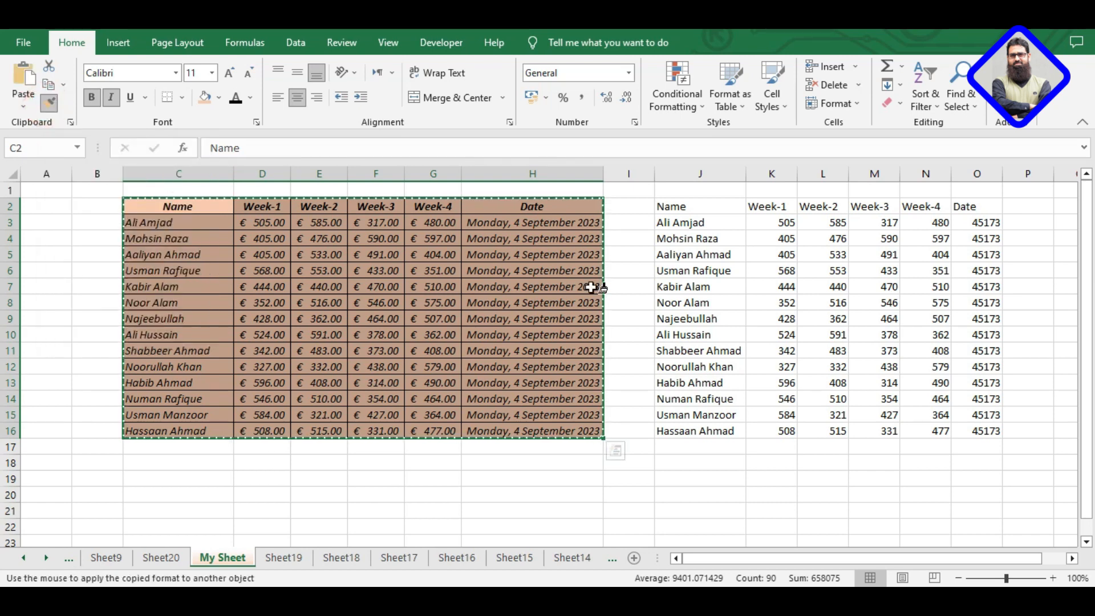
pyautogui.moveTo(686, 203); pyautogui.dragTo(969, 428)
pyautogui.click(924, 480)
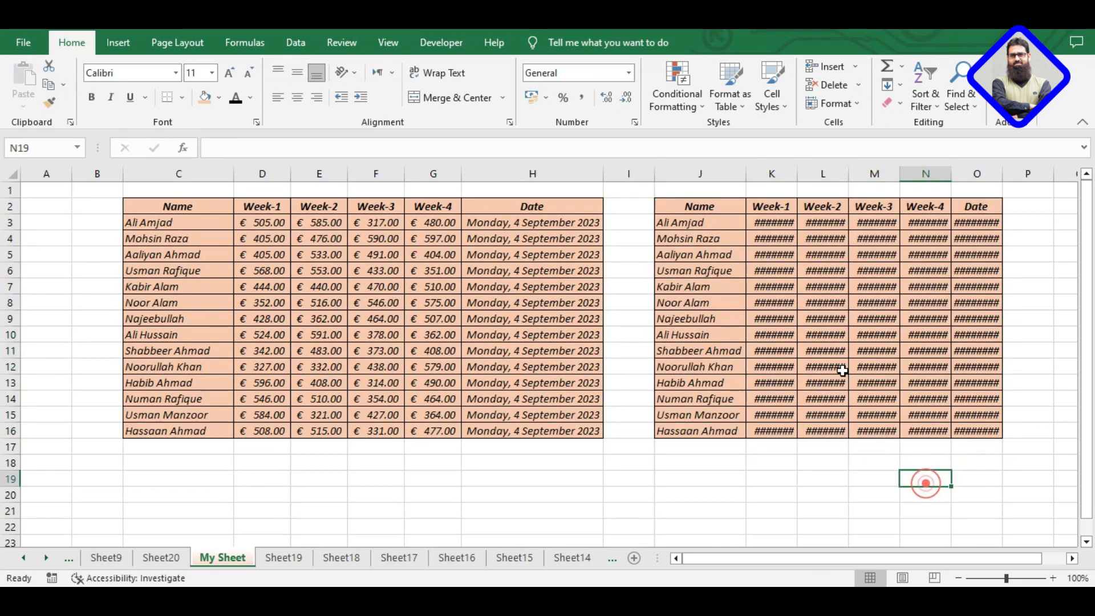
# Autofit columns K through O so the copied table's currency amounts and dates fit
pyautogui.moveTo(773, 172); pyautogui.dragTo(974, 176)
pyautogui.click(975, 175)
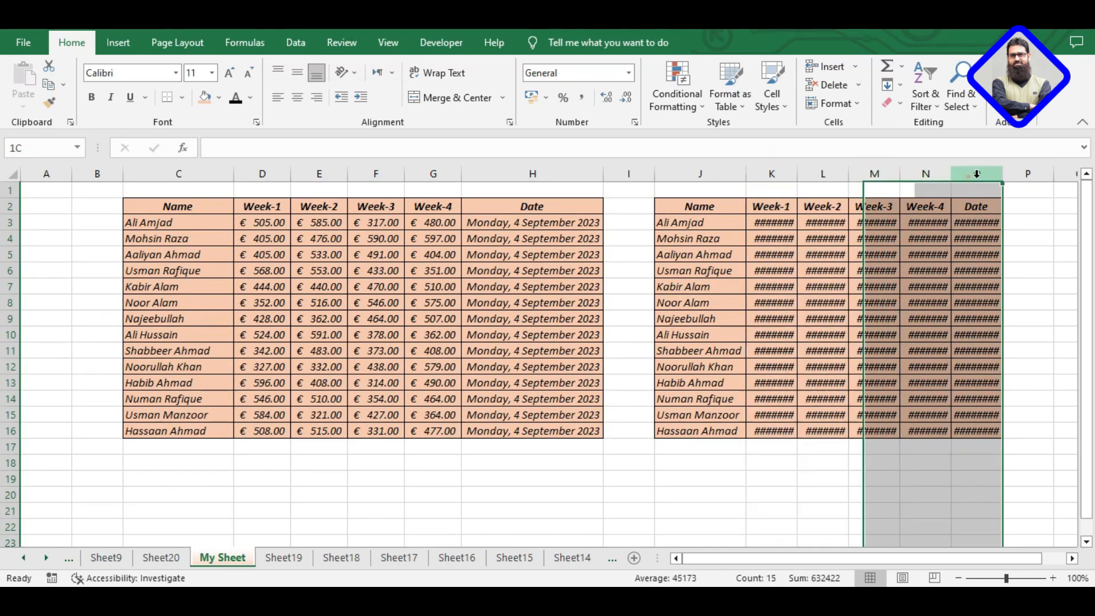
pyautogui.moveTo(773, 173); pyautogui.dragTo(1003, 167)
pyautogui.doubleClick(1002, 174)
pyautogui.click(942, 335)
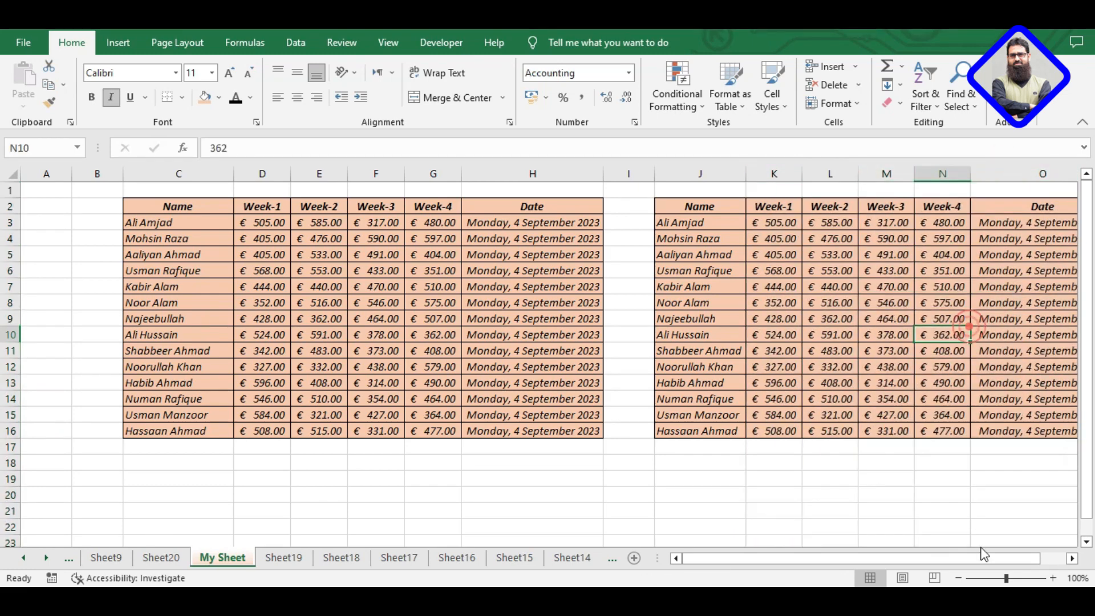
pyautogui.moveTo(737, 558); pyautogui.dragTo(1054, 562)
pyautogui.click(945, 372)
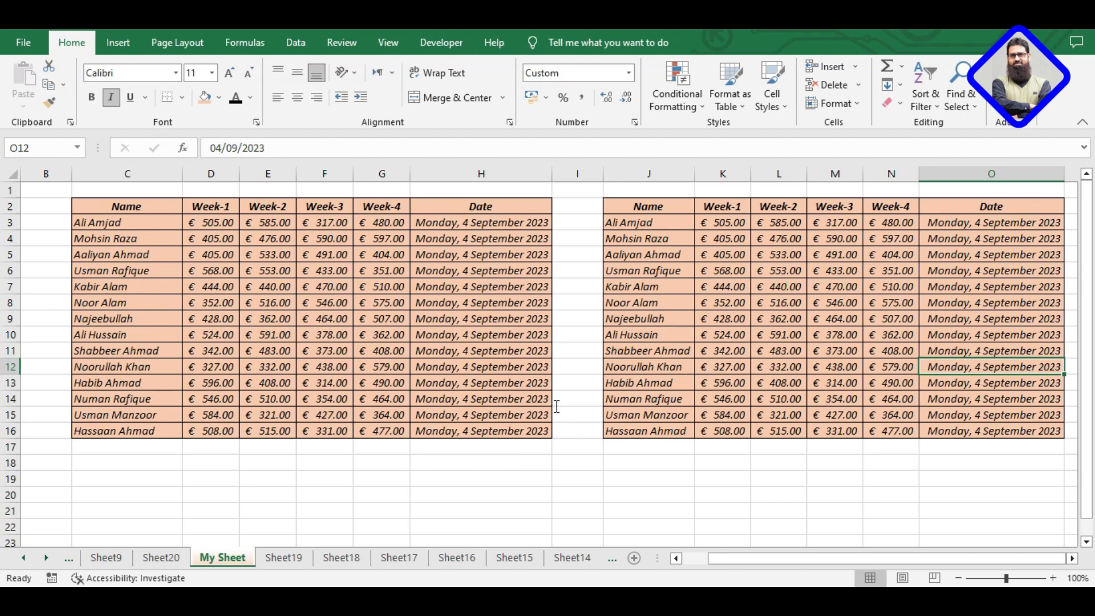
# Highlight the Named Style topic in the Google Docs course outline and return to the Excel workbook
pyautogui.hotkey('alt', 'Tab')
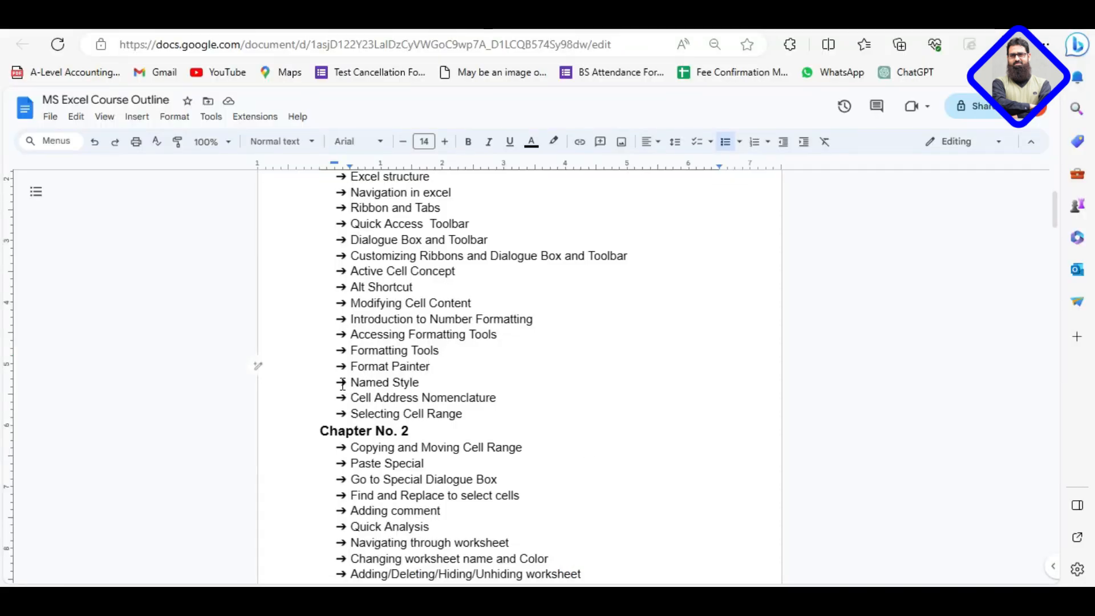
pyautogui.moveTo(351, 382); pyautogui.dragTo(420, 382)
pyautogui.click(425, 382)
pyautogui.hotkey('alt', 'Tab')
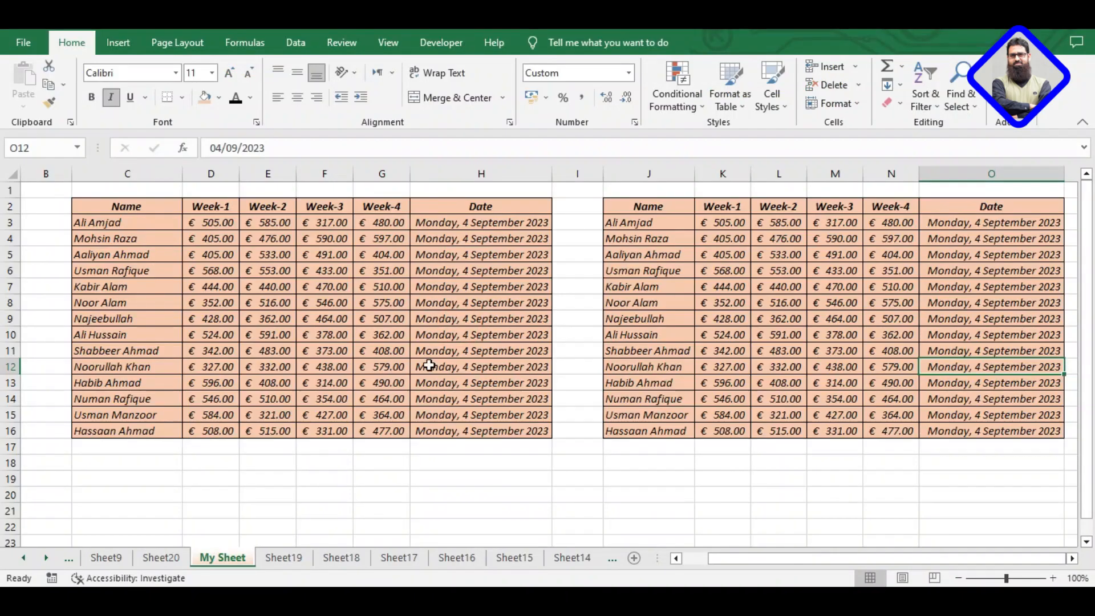
pyautogui.click(764, 287)
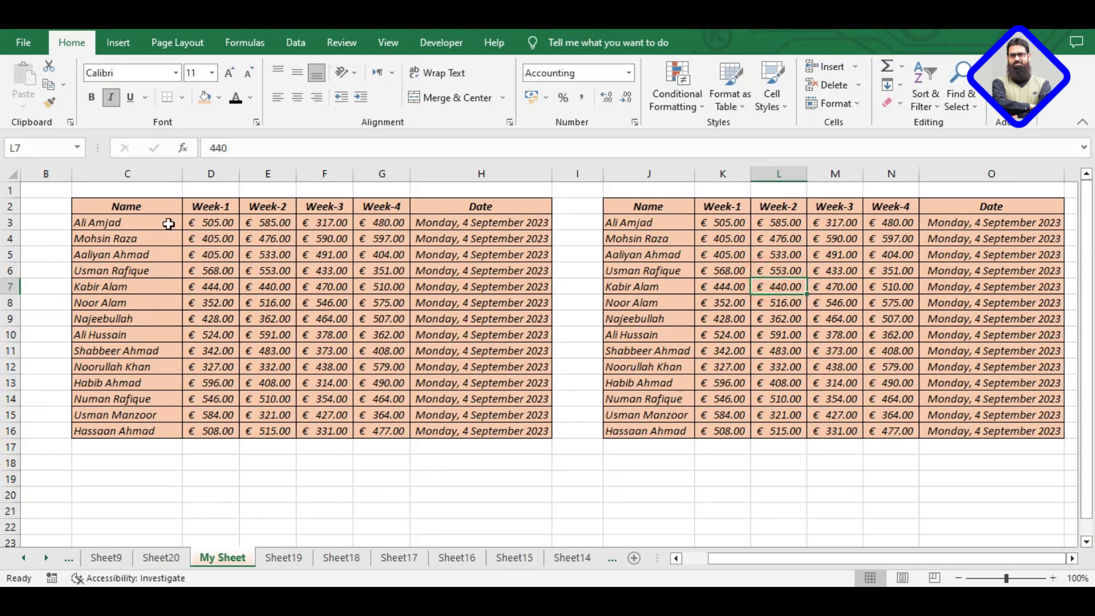
# Select the original table C2:H16 and apply the 20% - Accent1 cell style to it
pyautogui.moveTo(154, 206); pyautogui.dragTo(529, 429)
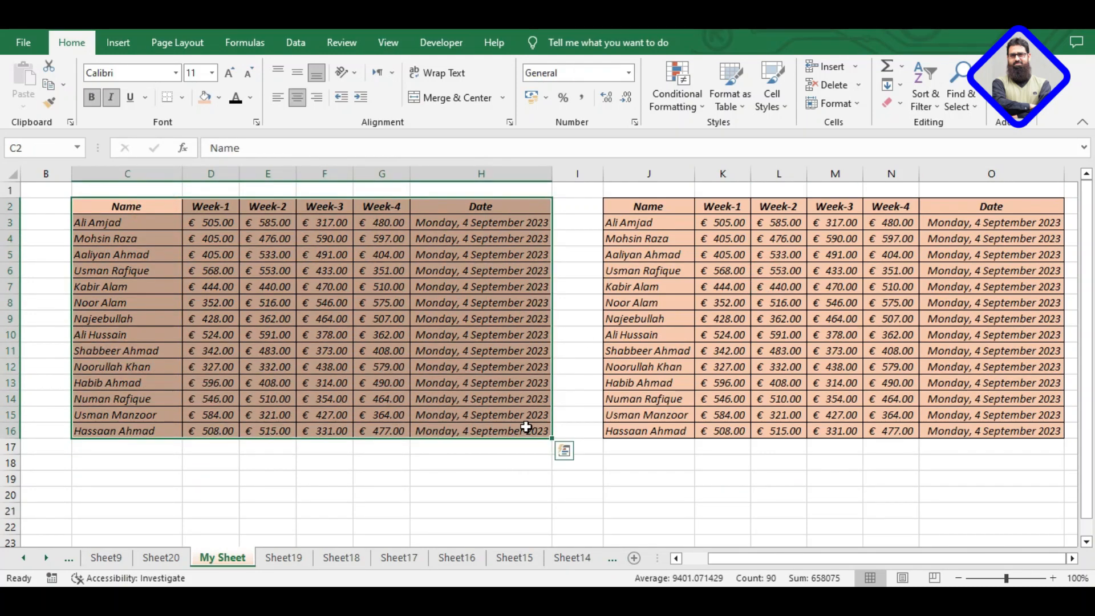
pyautogui.click(784, 113)
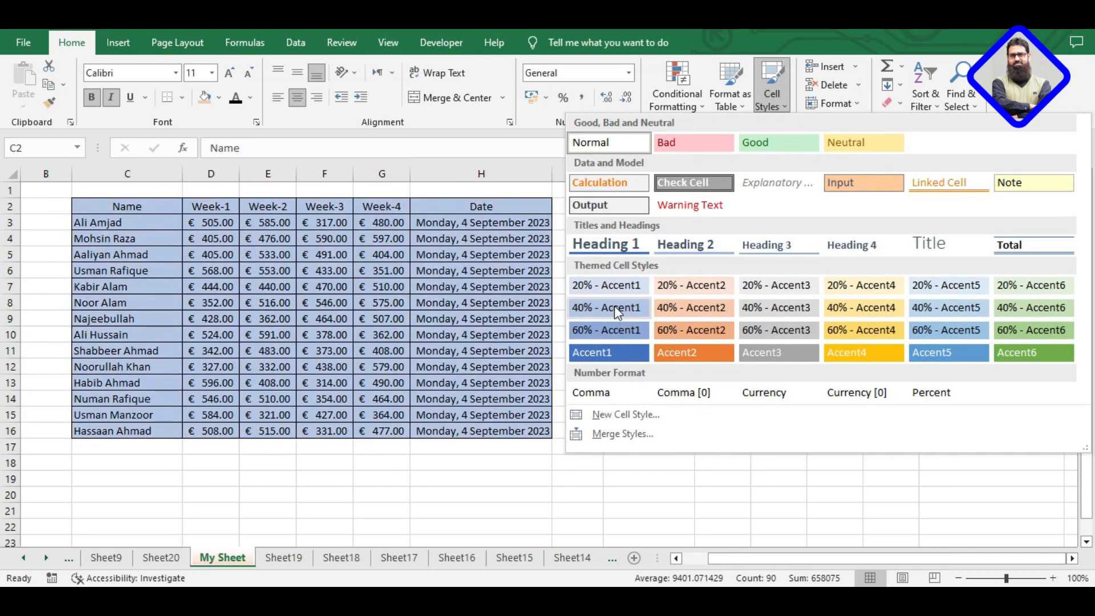
pyautogui.click(634, 288)
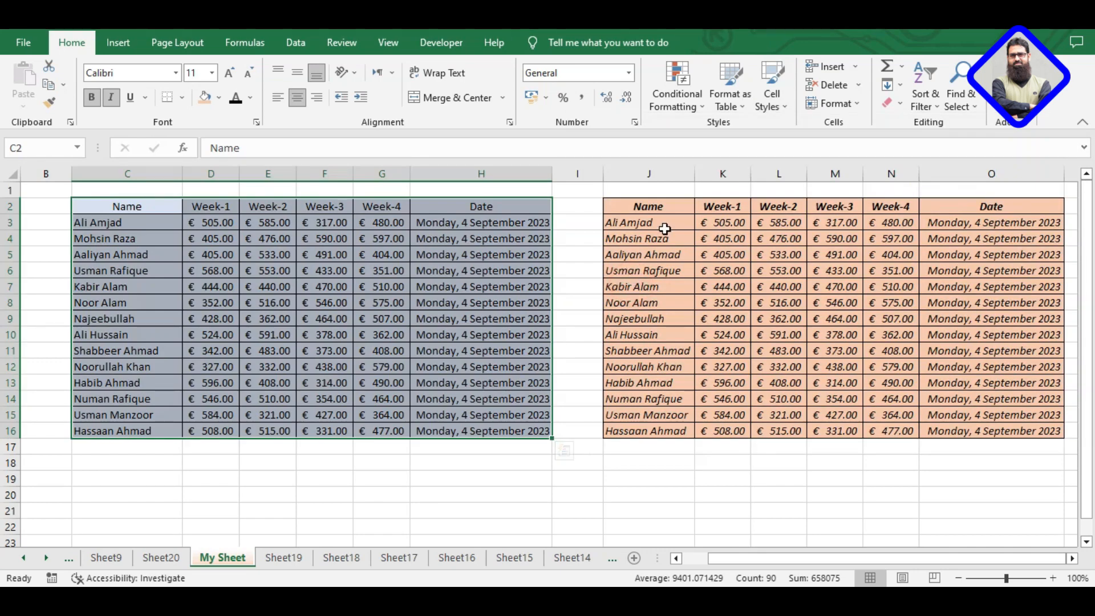
# Change the cell style of table C2:H16 to Good, and replace that with 40% - Accent5
pyautogui.click(787, 110)
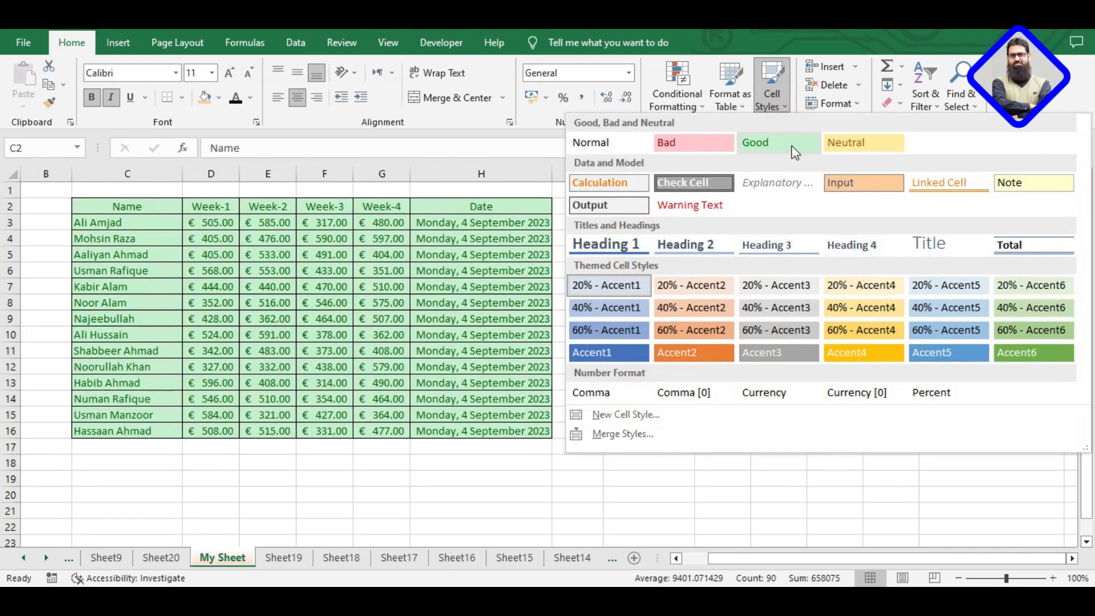
pyautogui.click(758, 141)
pyautogui.click(775, 106)
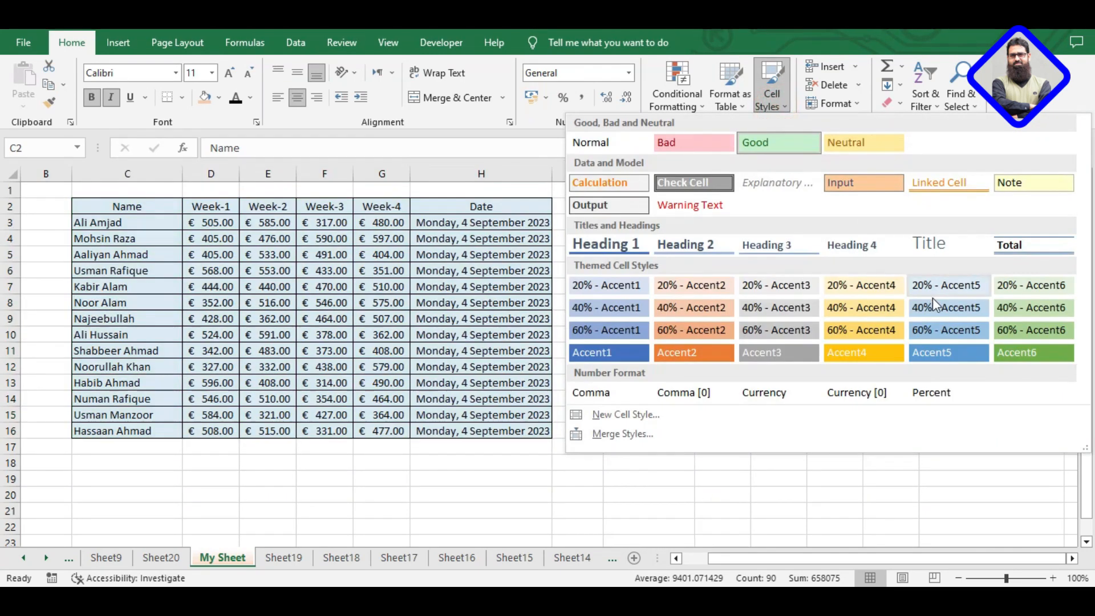
pyautogui.click(938, 309)
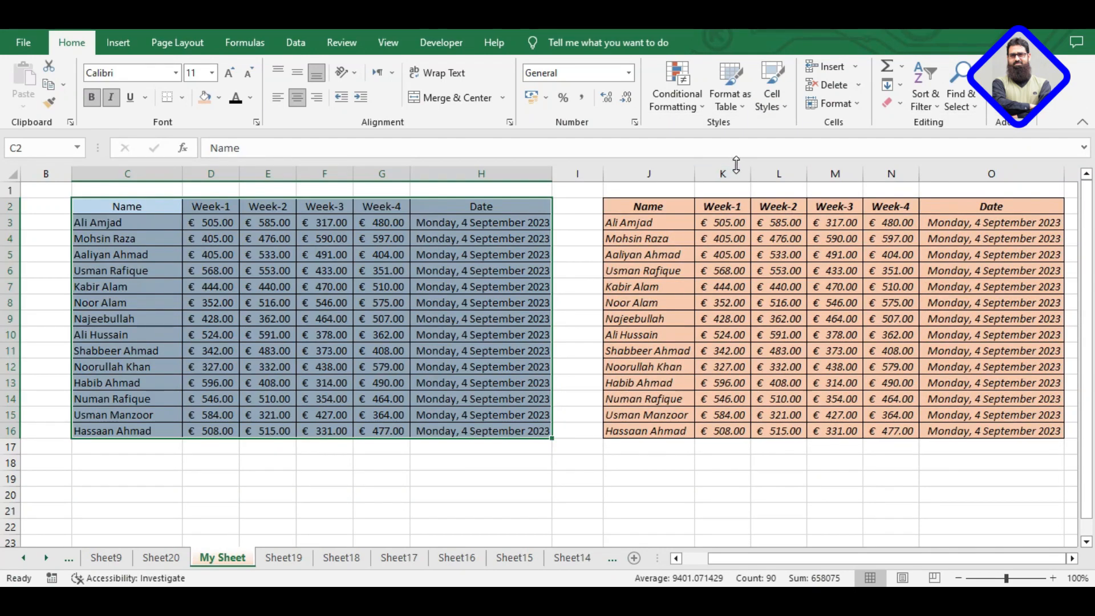
# Start defining a new cell style and set its font style to Bold Italic
pyautogui.click(780, 108)
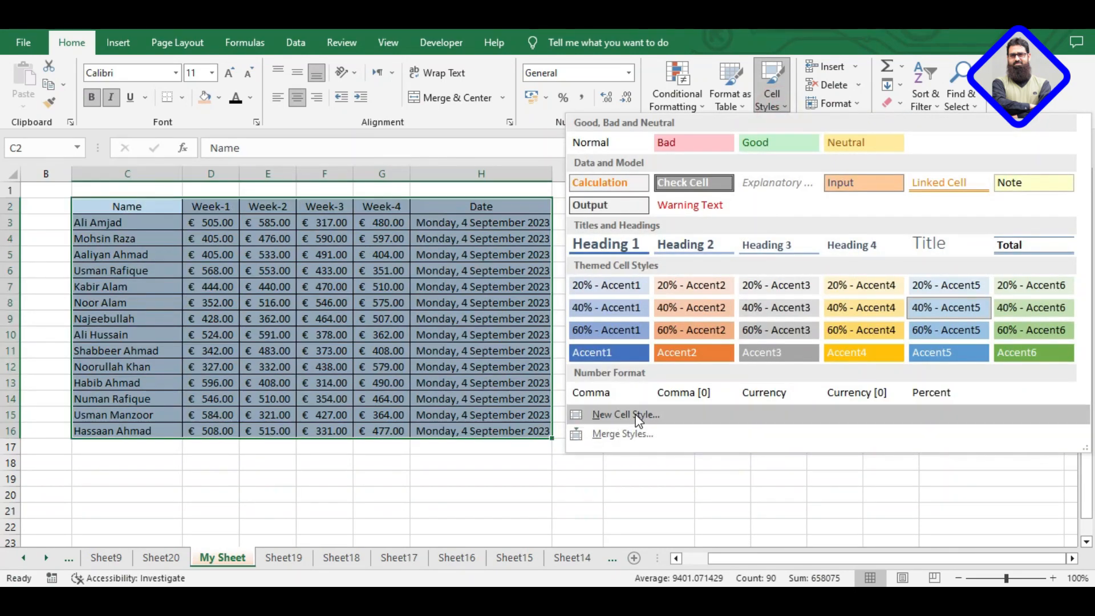
pyautogui.click(637, 419)
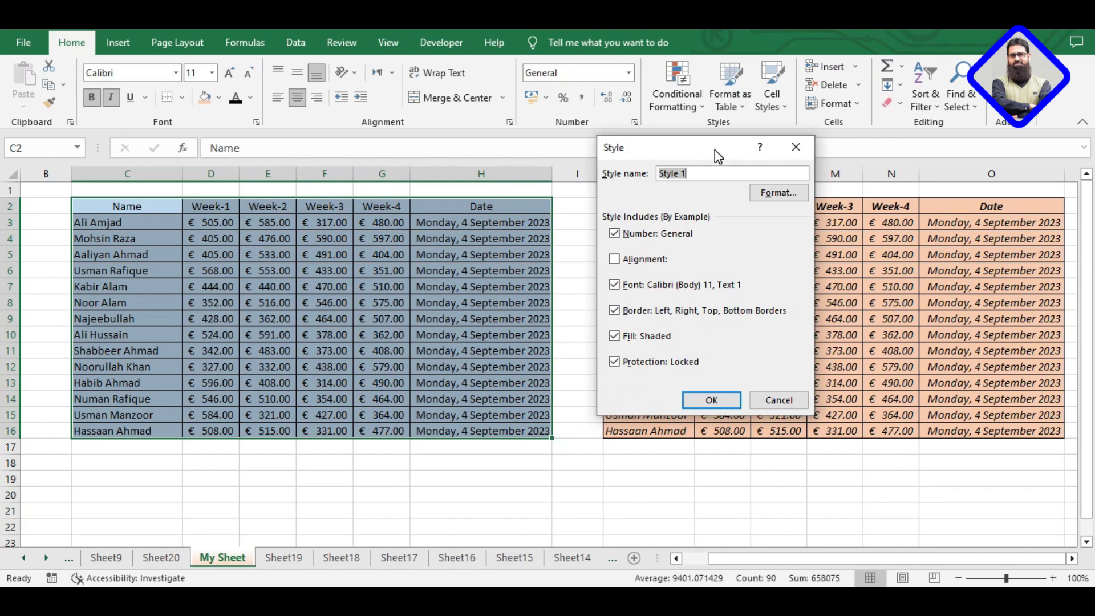
pyautogui.moveTo(716, 156); pyautogui.dragTo(764, 148)
pyautogui.click(821, 184)
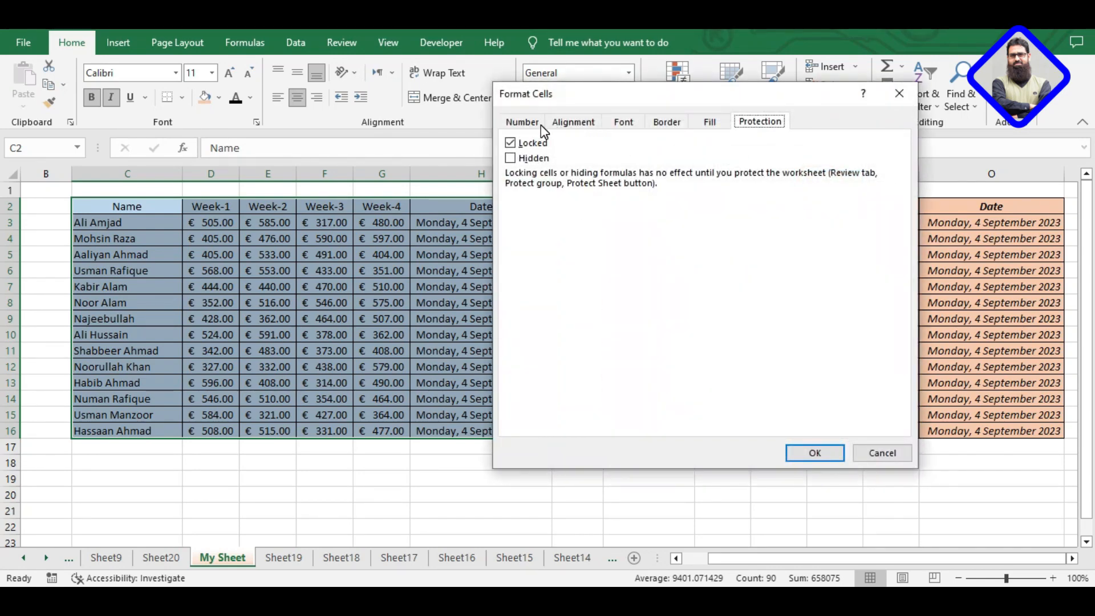
pyautogui.click(530, 122)
pyautogui.click(573, 122)
pyautogui.click(623, 122)
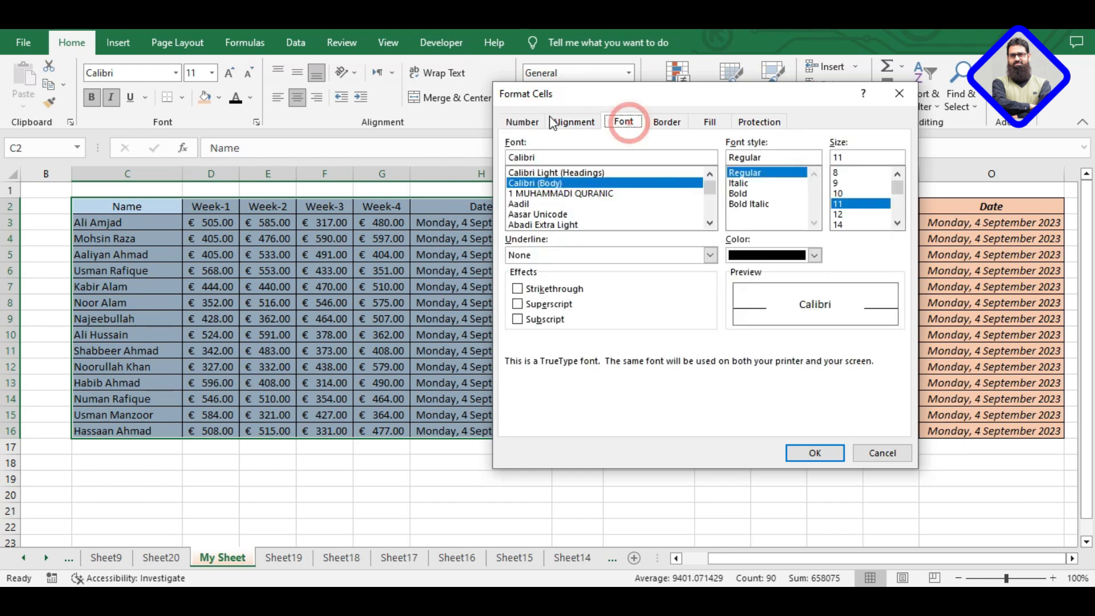
pyautogui.click(754, 204)
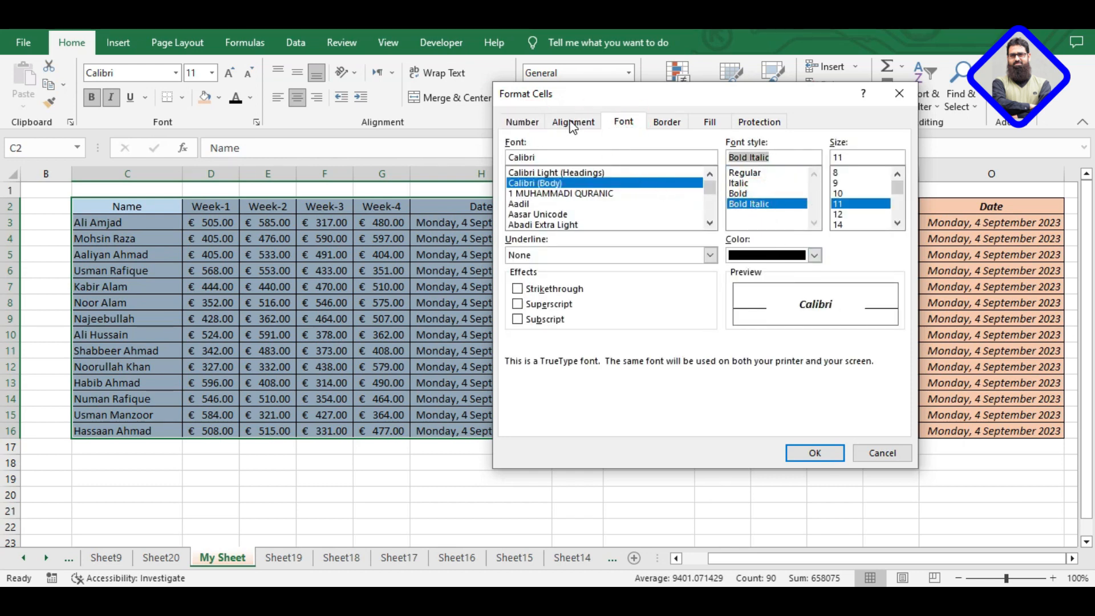
# Set the new cell style's font to Impact and accept the formatting
pyautogui.scroll(-10, 567, 228)
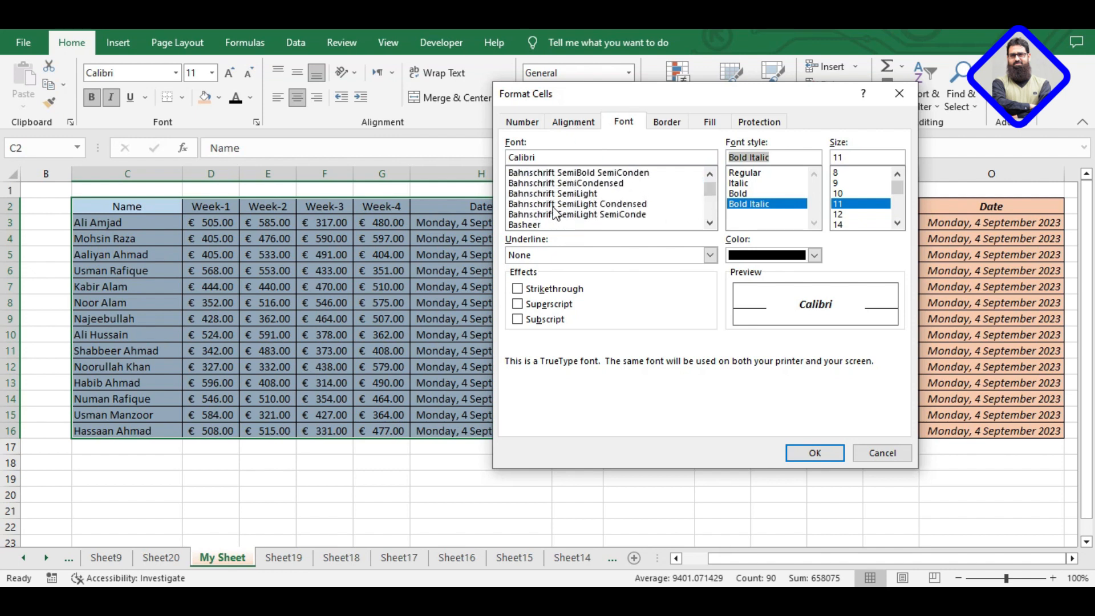
pyautogui.doubleClick(590, 155)
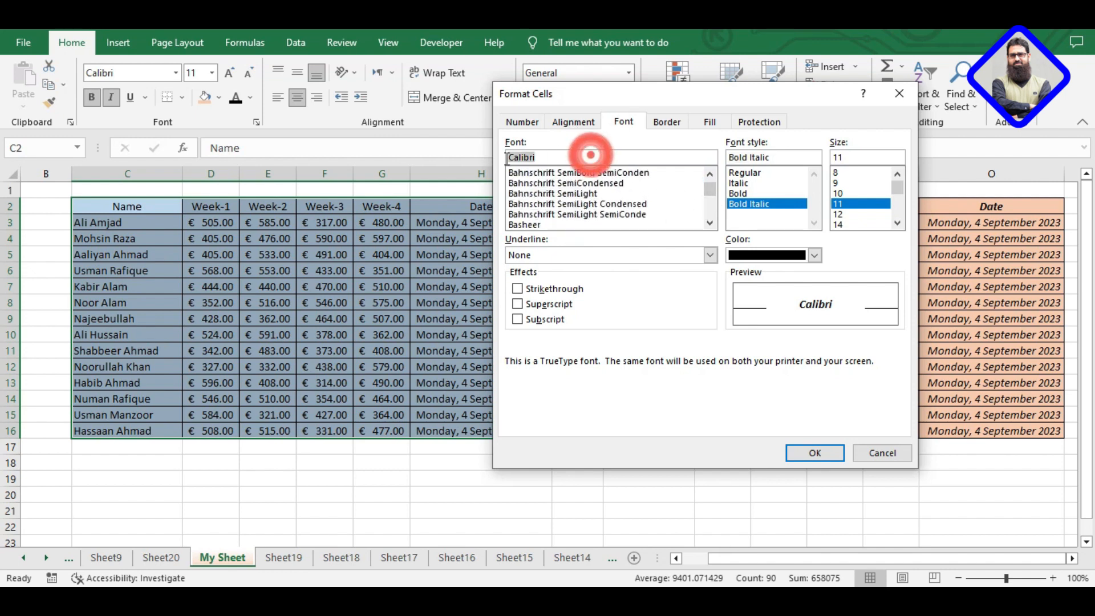
pyautogui.write('impact')
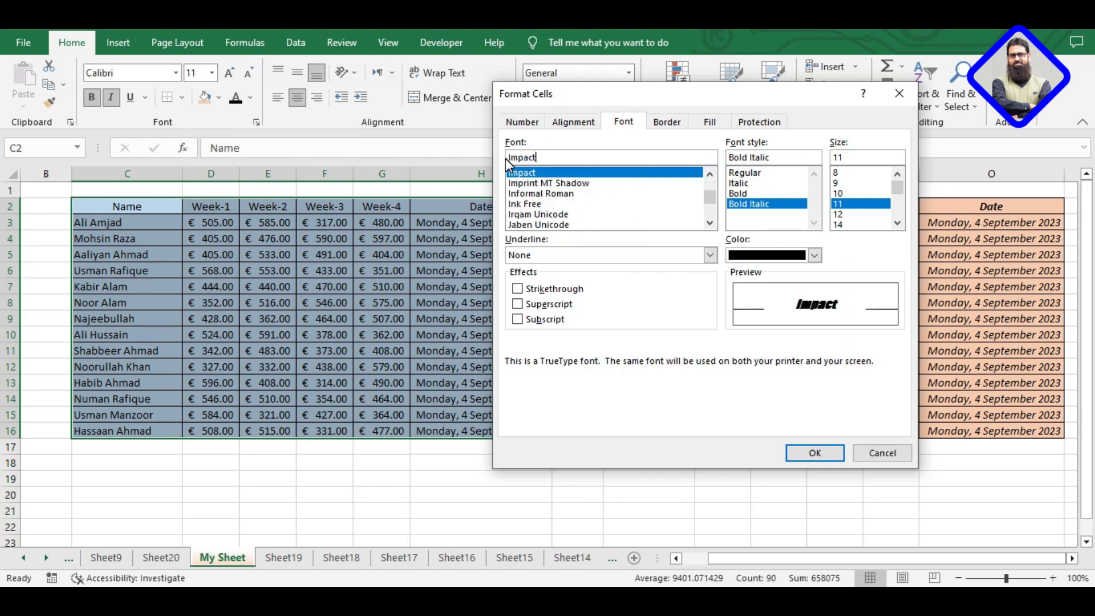
pyautogui.click(553, 175)
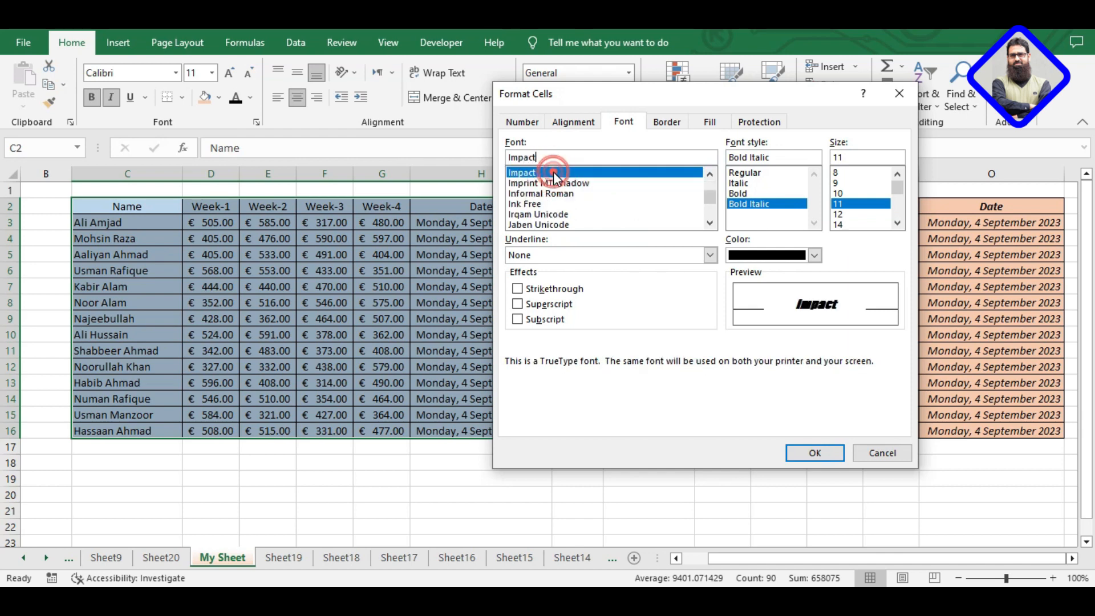
pyautogui.click(553, 172)
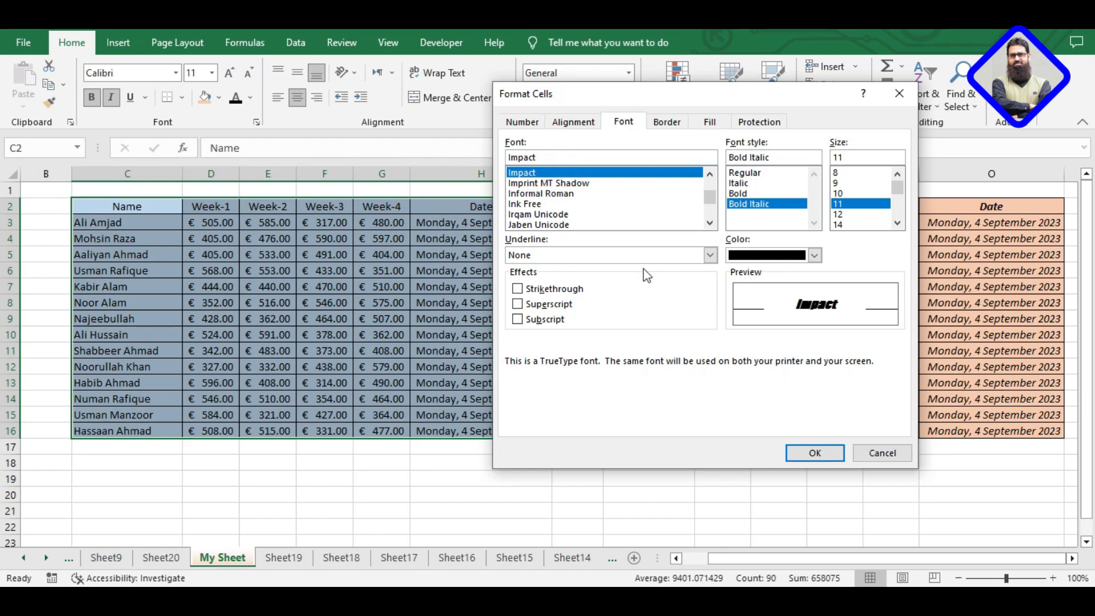
pyautogui.doubleClick(537, 172)
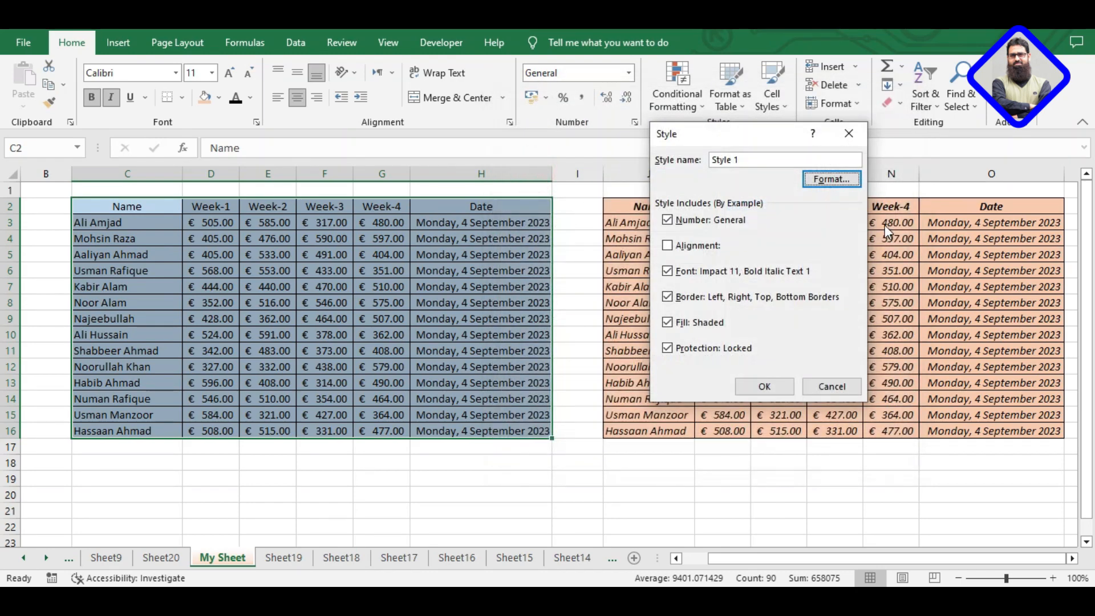
# Reopen the new style's formatting and set its vertical text alignment to Center
pyautogui.click(831, 179)
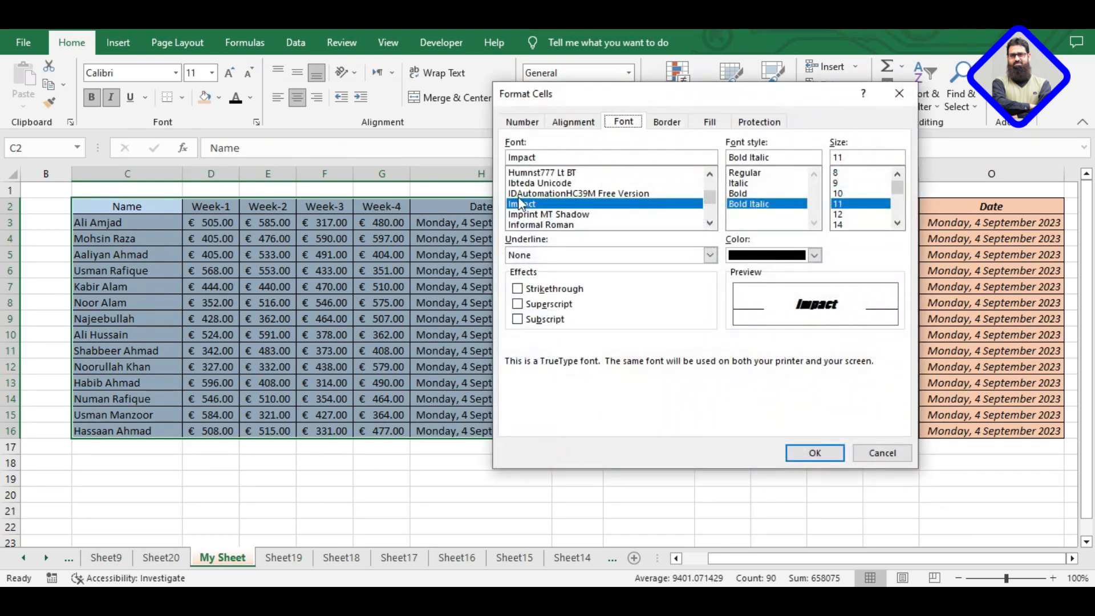
pyautogui.click(579, 122)
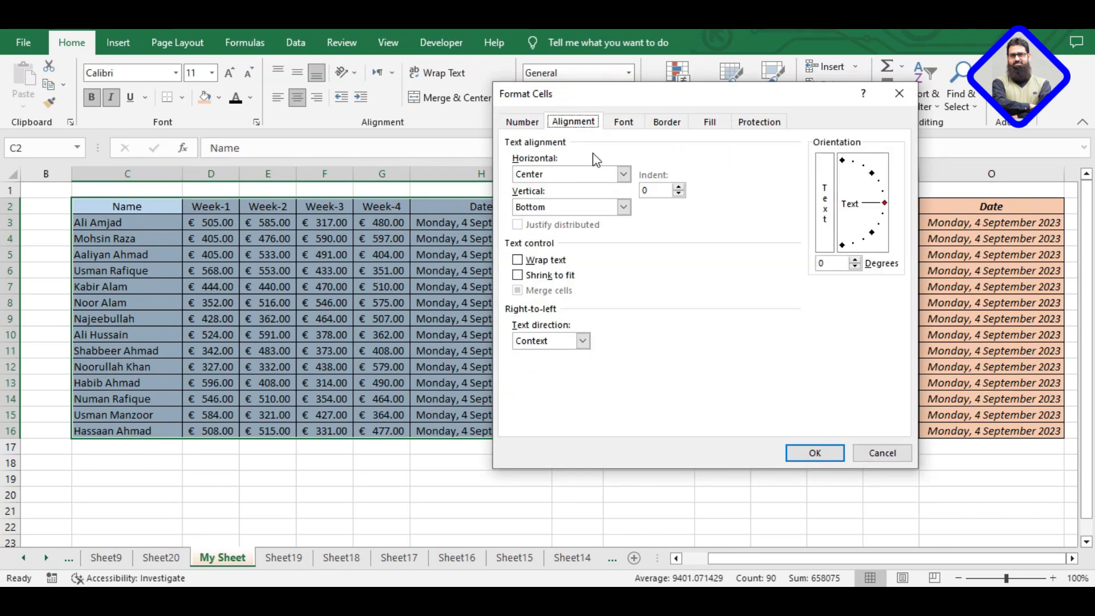
pyautogui.click(614, 173)
pyautogui.click(625, 176)
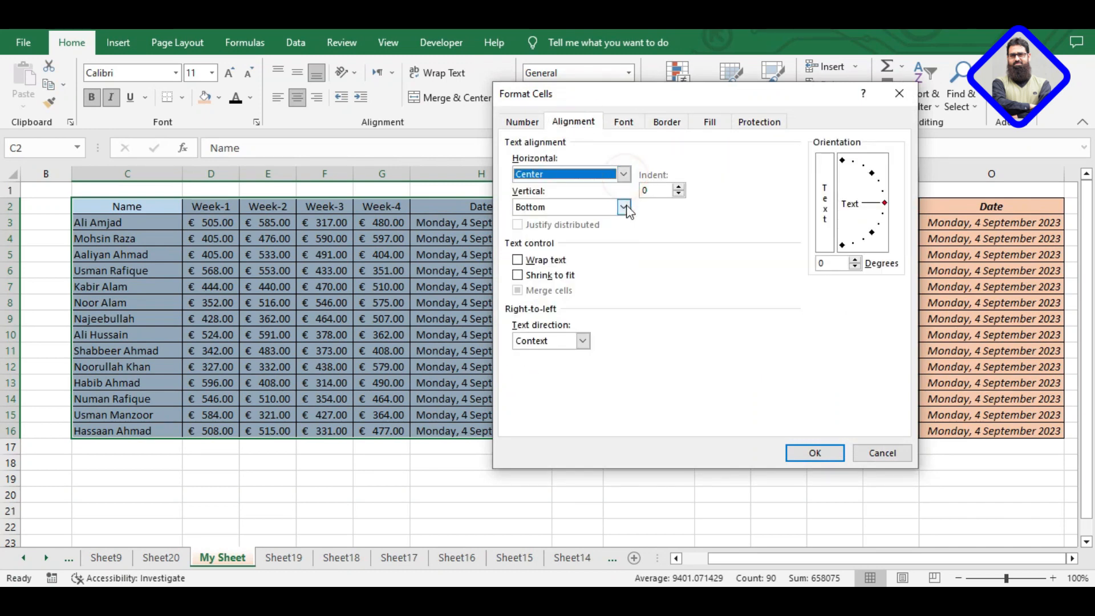
pyautogui.click(624, 207)
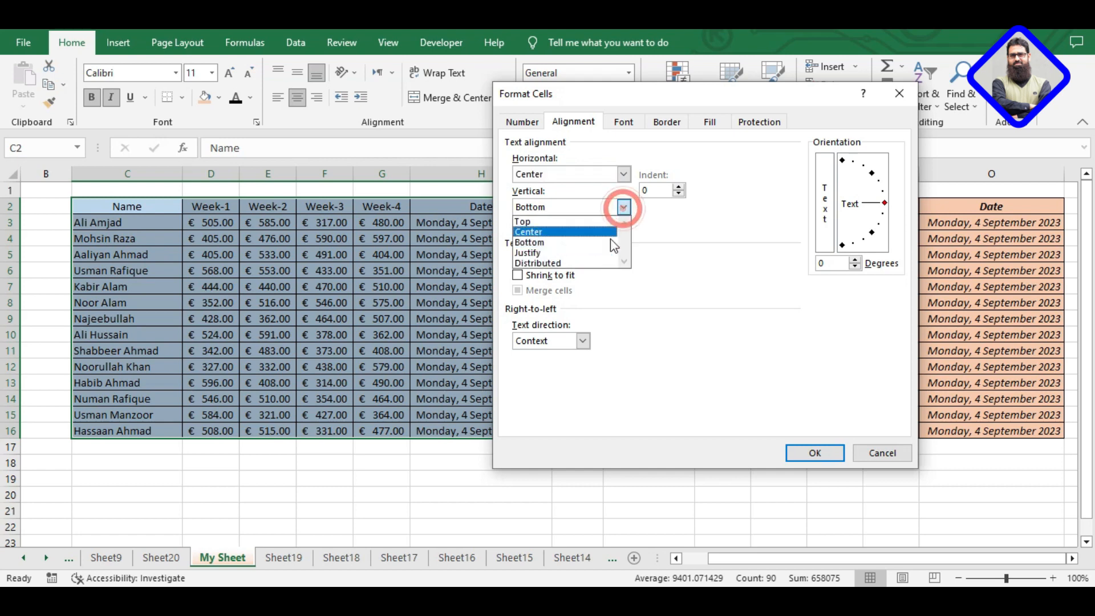
pyautogui.click(530, 231)
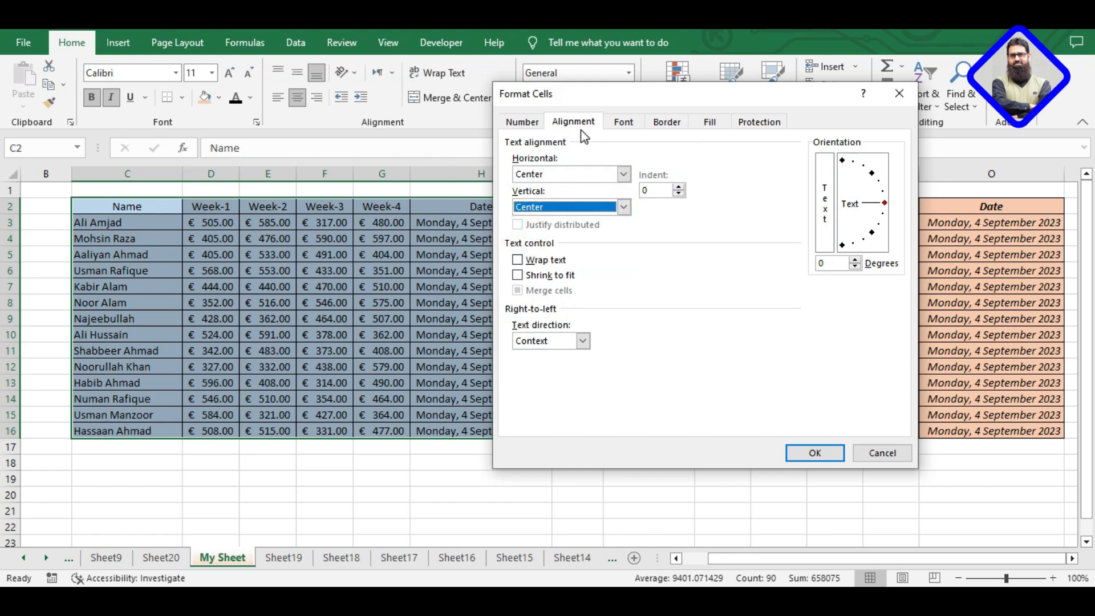
# Give the new cell style a double-line border on all four sides
pyautogui.click(629, 123)
pyautogui.click(663, 123)
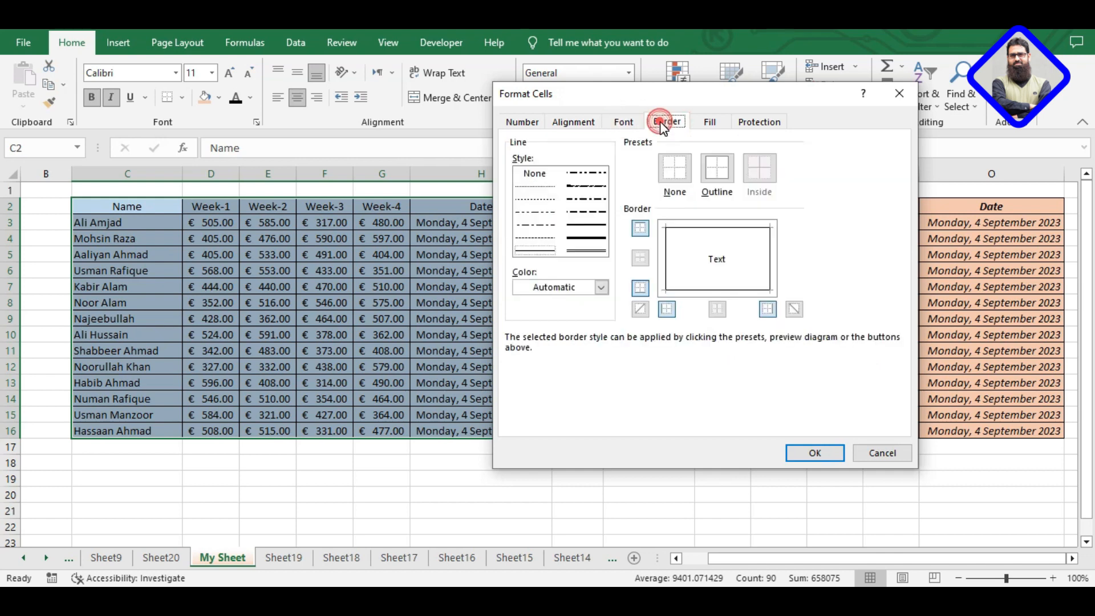
pyautogui.click(581, 251)
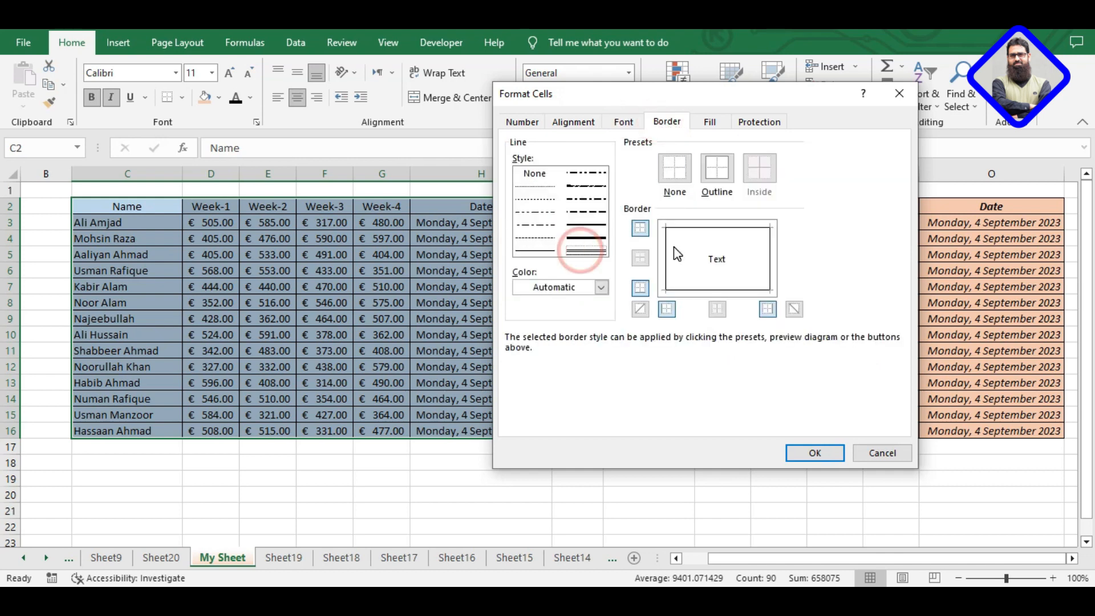
pyautogui.click(698, 227)
pyautogui.click(666, 267)
pyautogui.click(688, 285)
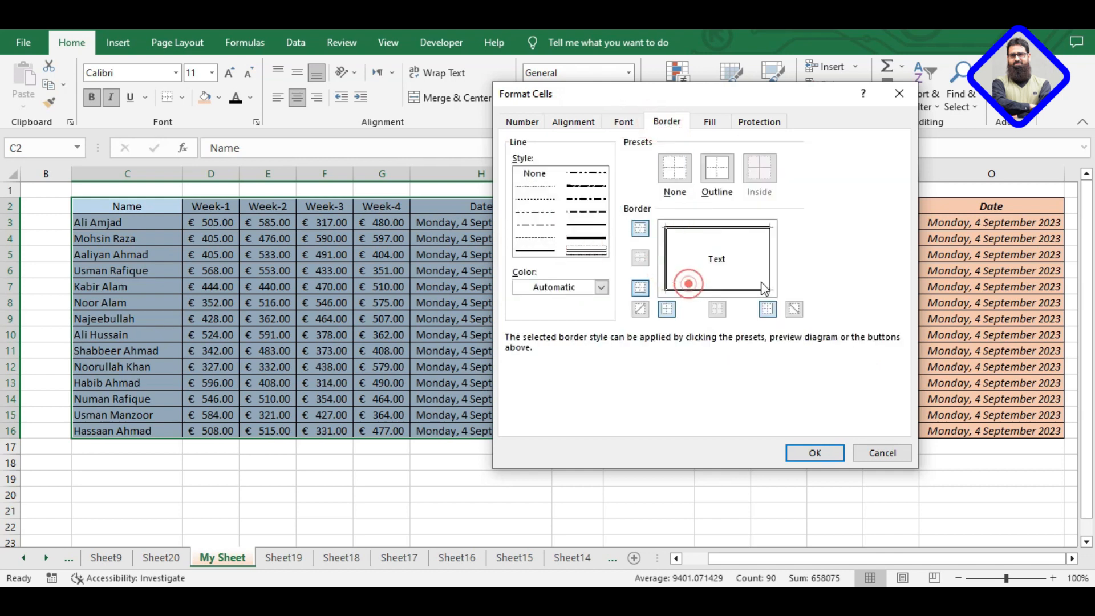
pyautogui.click(770, 257)
# Set the new style's background fill to the standard blue and save the style
pyautogui.click(719, 128)
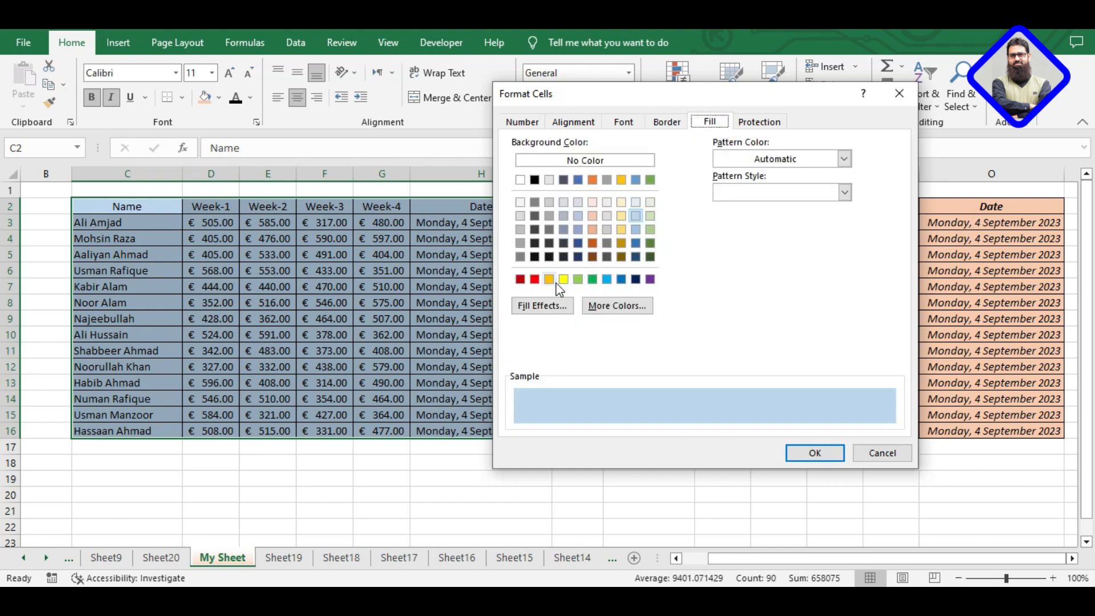
pyautogui.click(621, 278)
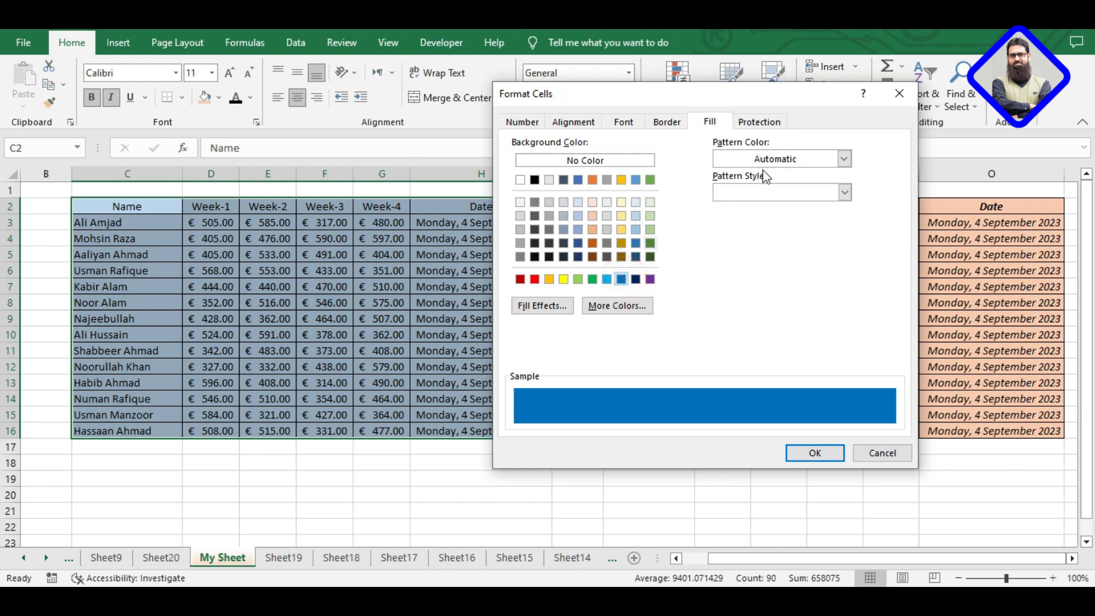
pyautogui.click(523, 123)
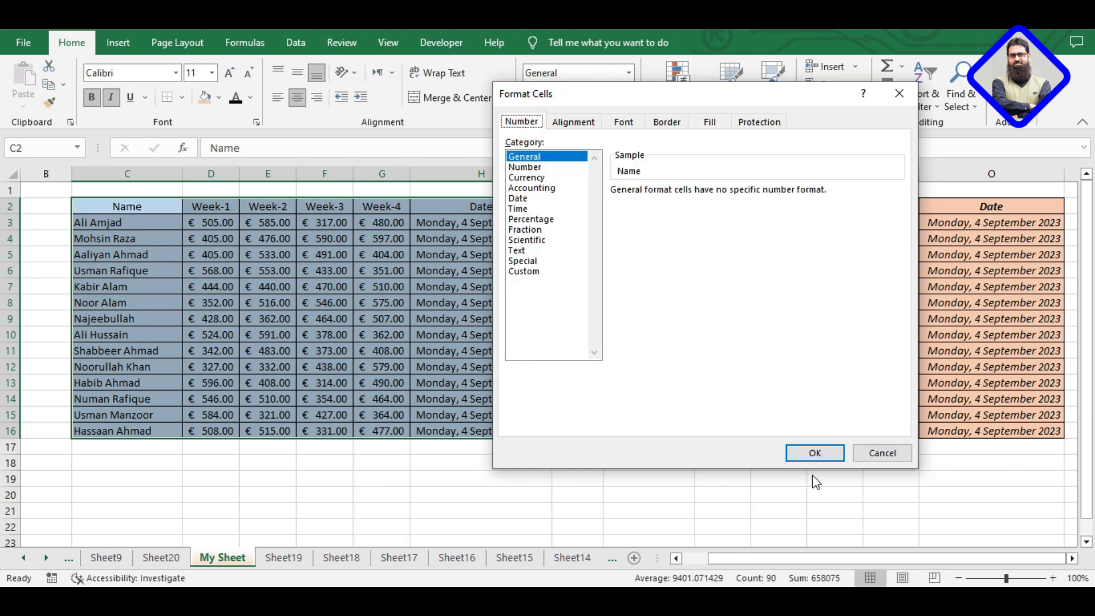
pyautogui.click(828, 453)
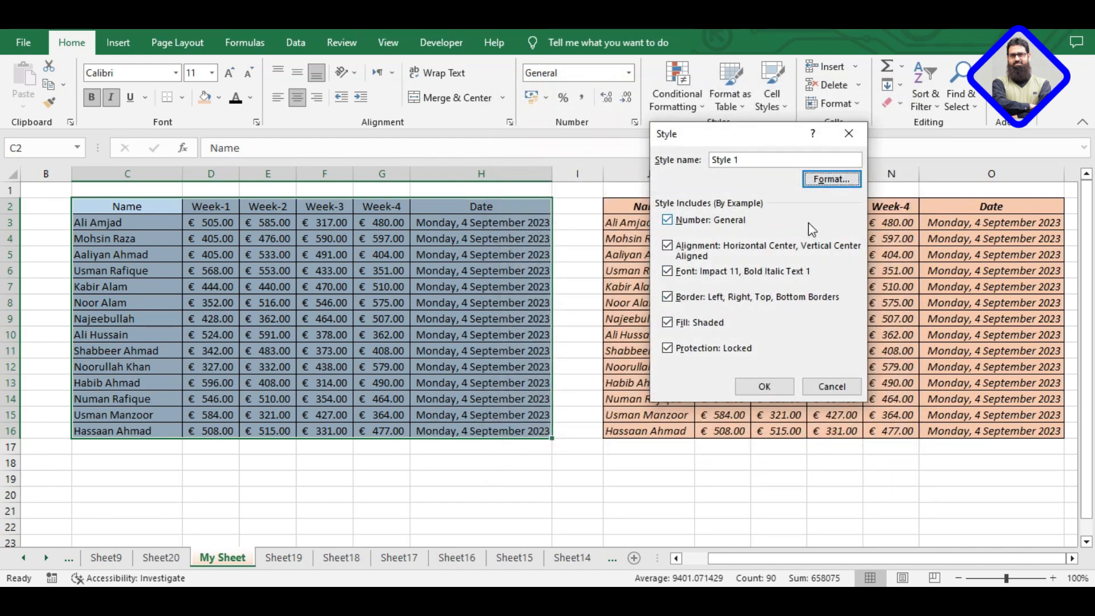
pyautogui.click(764, 385)
pyautogui.click(766, 383)
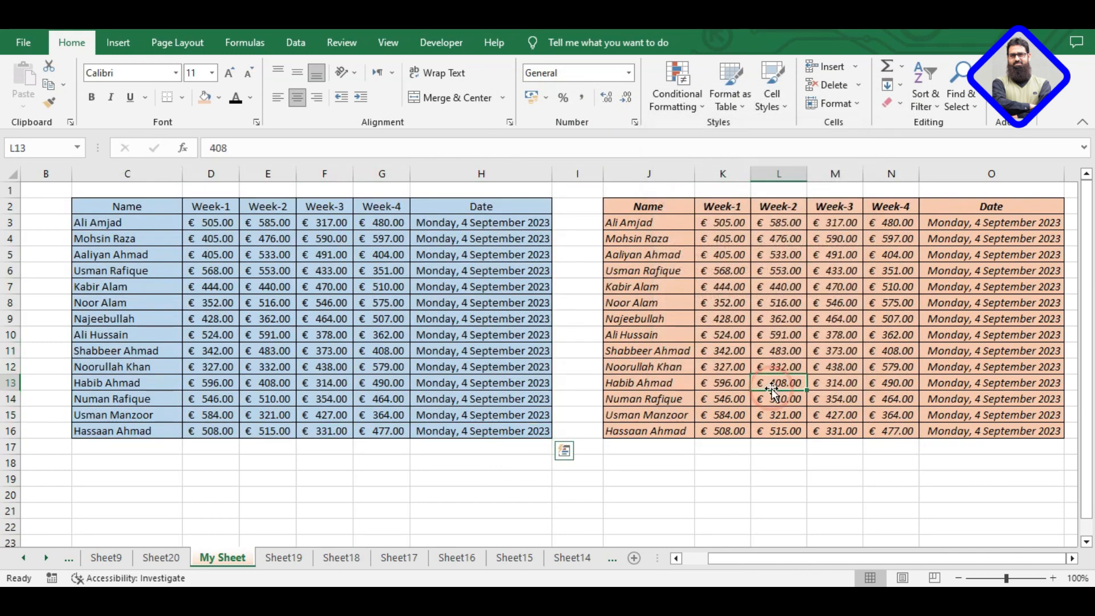
# Apply the custom cell style Style 1 to the whole first table, C2:H16
pyautogui.click(365, 254)
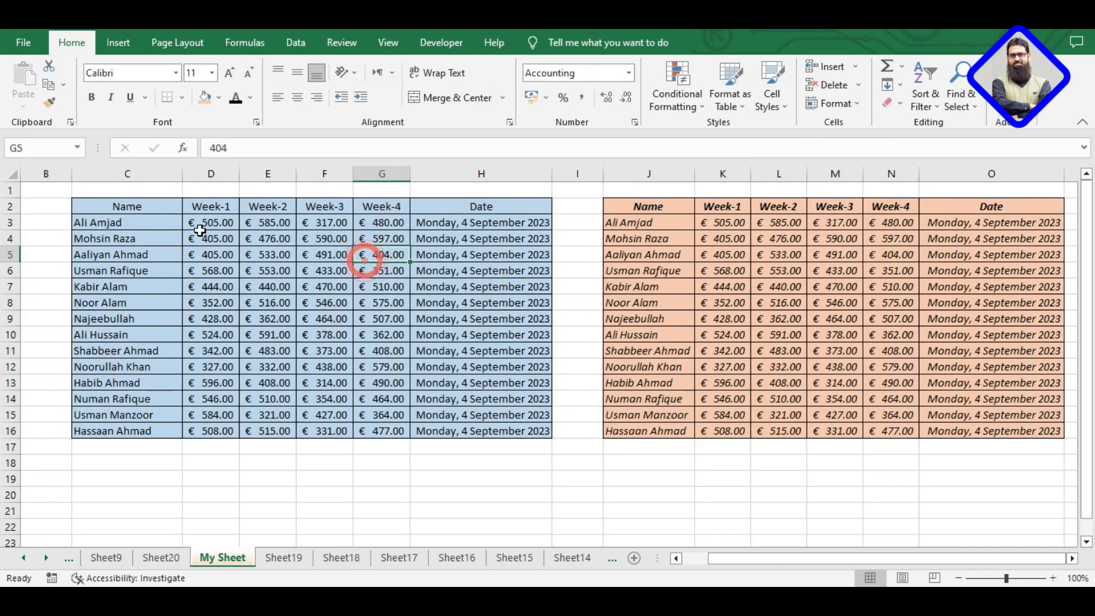
pyautogui.moveTo(161, 210); pyautogui.dragTo(470, 424)
pyautogui.doubleClick(471, 424)
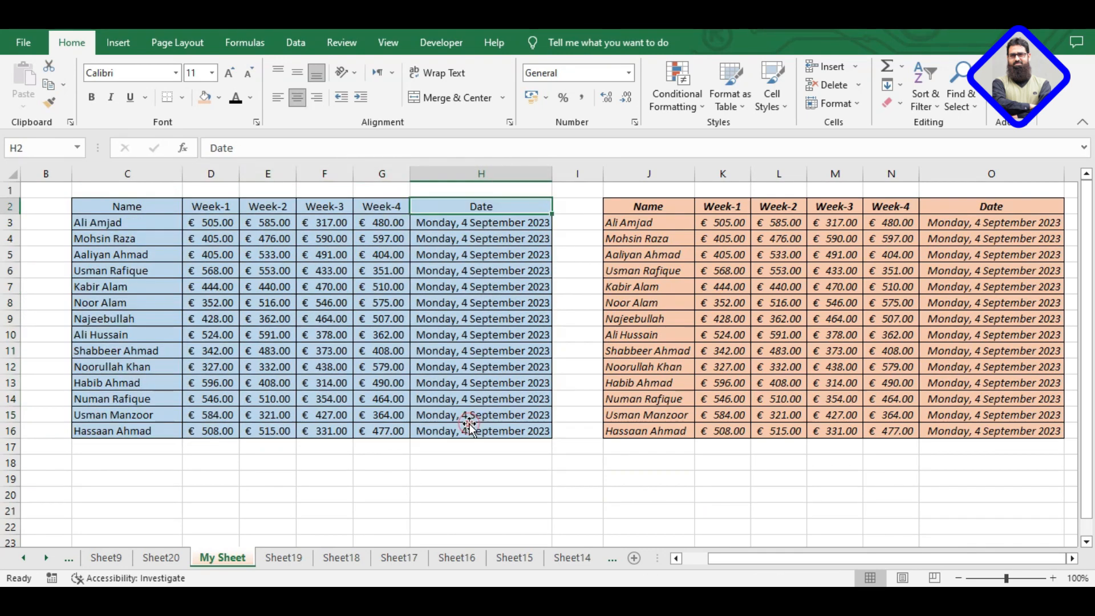
pyautogui.click(163, 204)
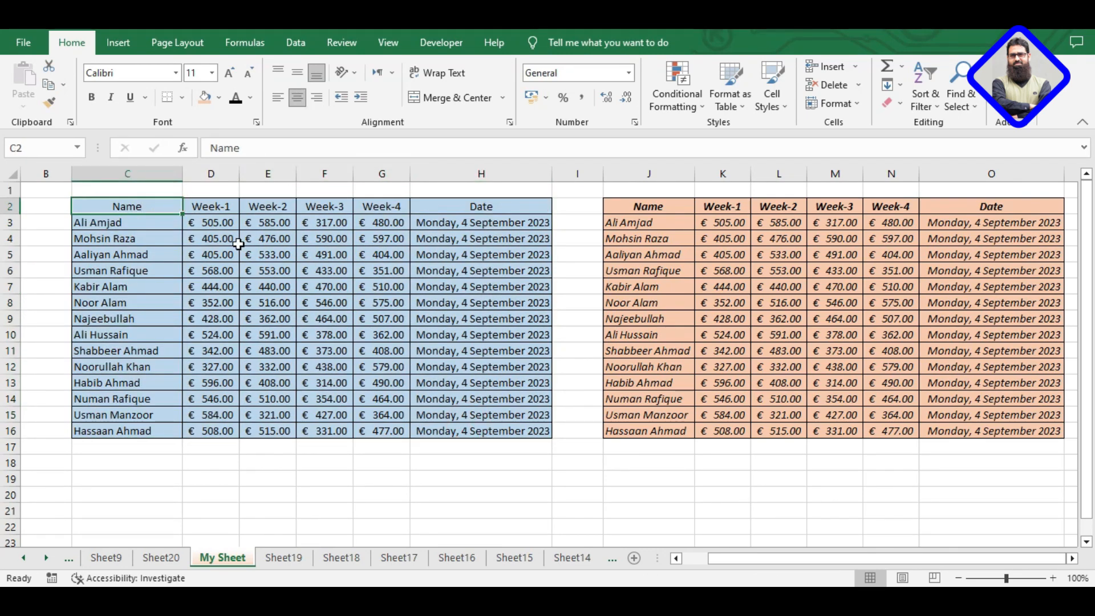
pyautogui.hotkey('ctrl', 'shift', 'Right')
pyautogui.hotkey('ctrl', 'shift', 'Down')
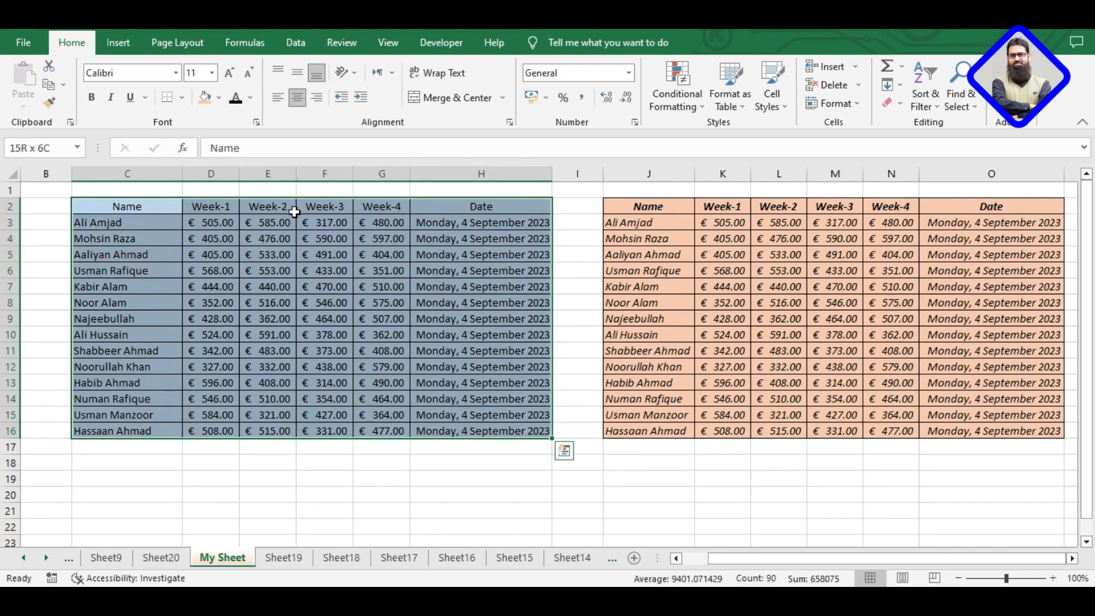
pyautogui.click(781, 101)
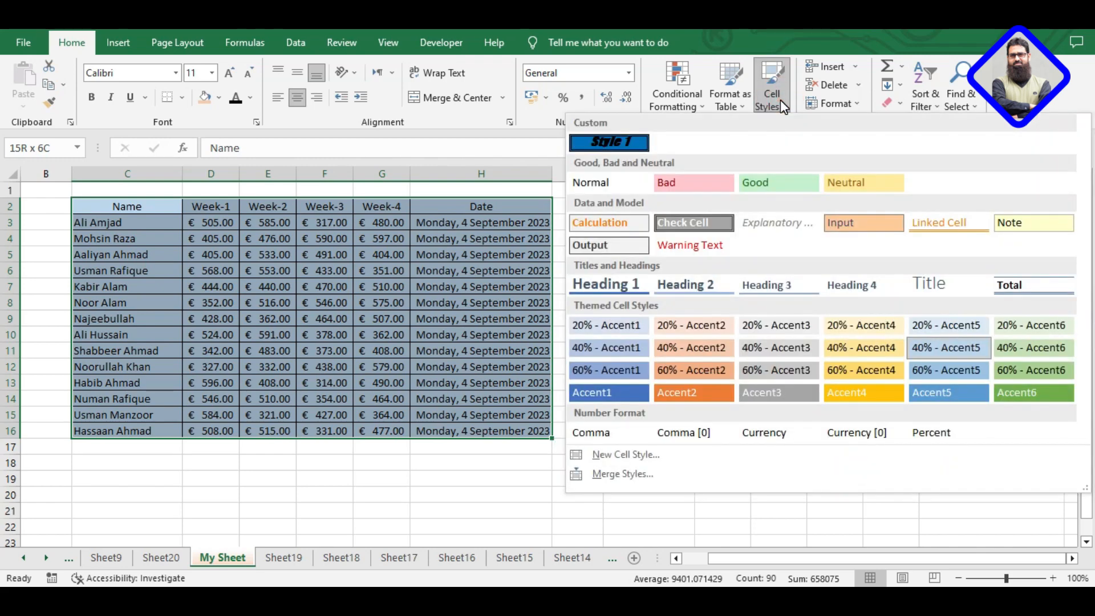
pyautogui.click(630, 145)
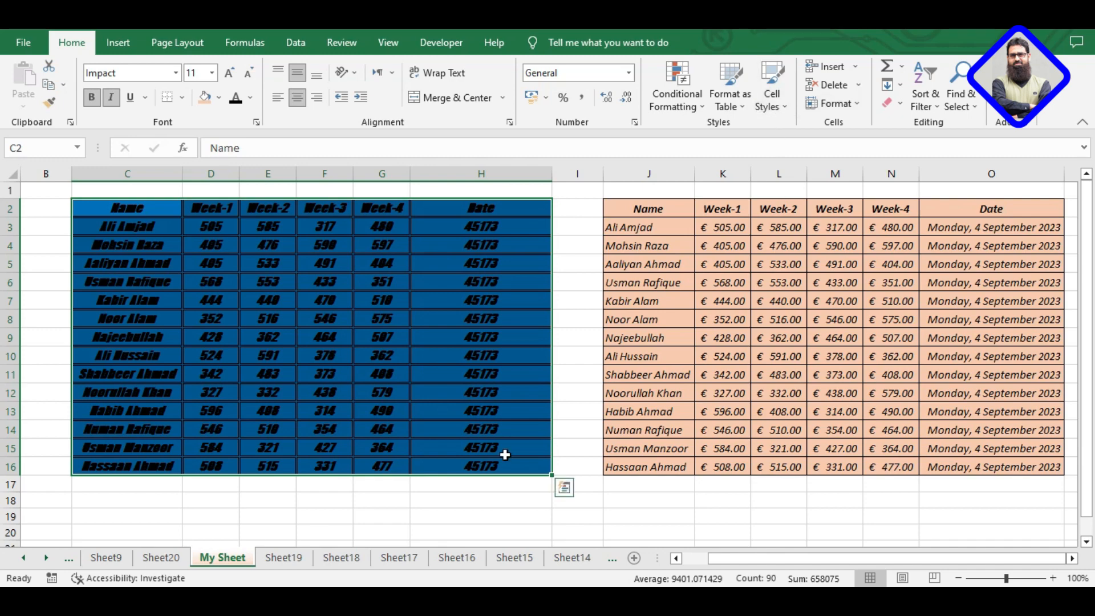
# Check the upcoming topics in the course outline document, and return to the empty rows below the tables in Excel
pyautogui.hotkey('alt', 'Tab')
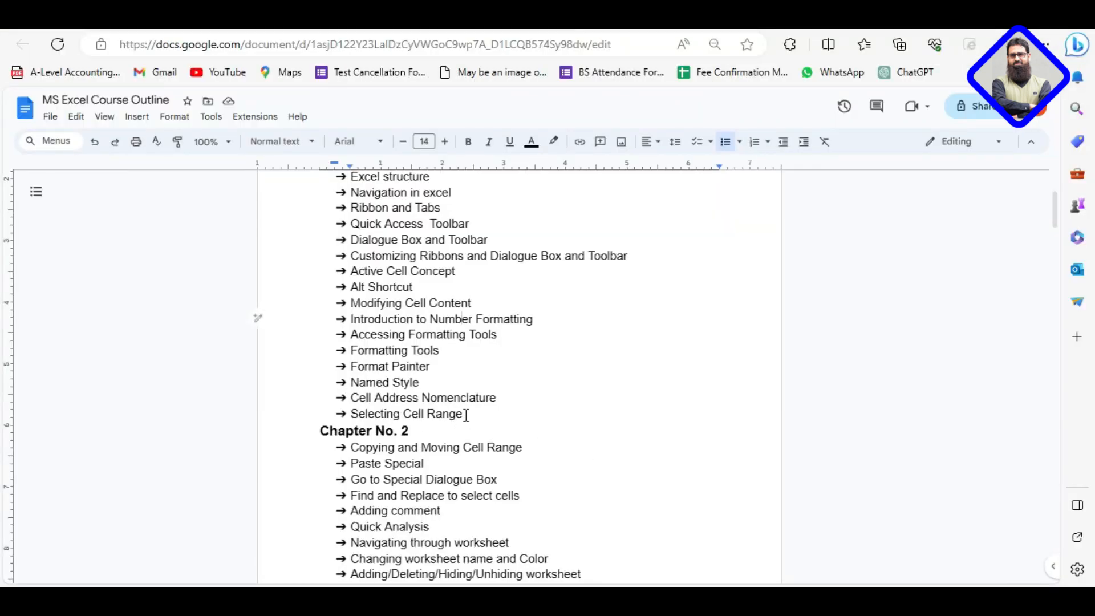
pyautogui.hotkey('alt', 'Tab')
pyautogui.scroll(-4, 556, 368)
pyautogui.scroll(4, 556, 370)
pyautogui.scroll(-5, 396, 381)
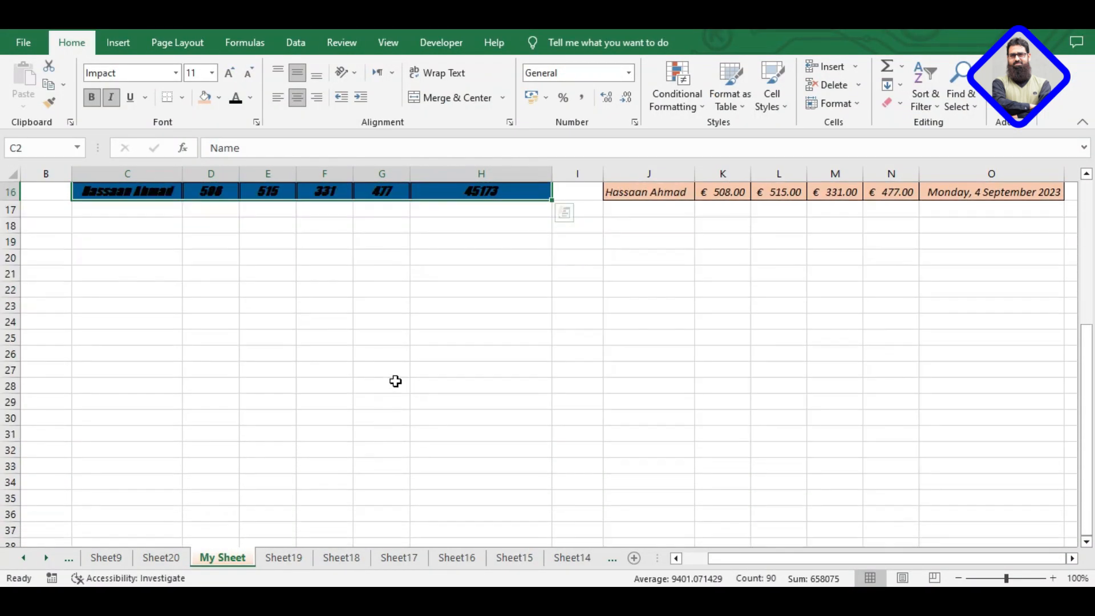
# Select an empty cell below the table, and go to cell H28 by its address
pyautogui.click(212, 257)
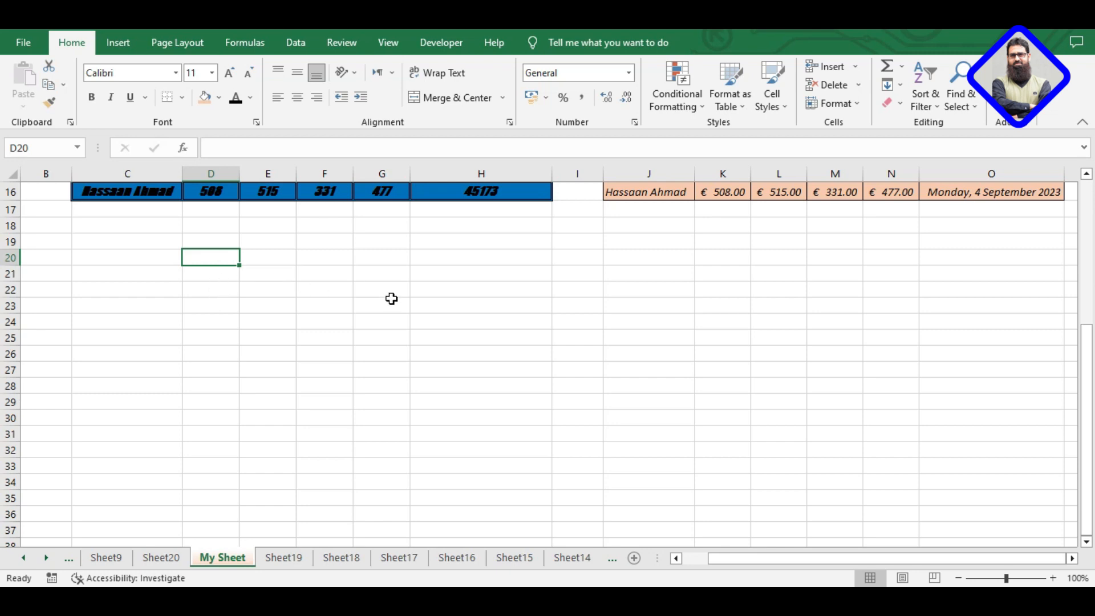
pyautogui.click(51, 150)
pyautogui.write('H28')
pyautogui.press('Return')
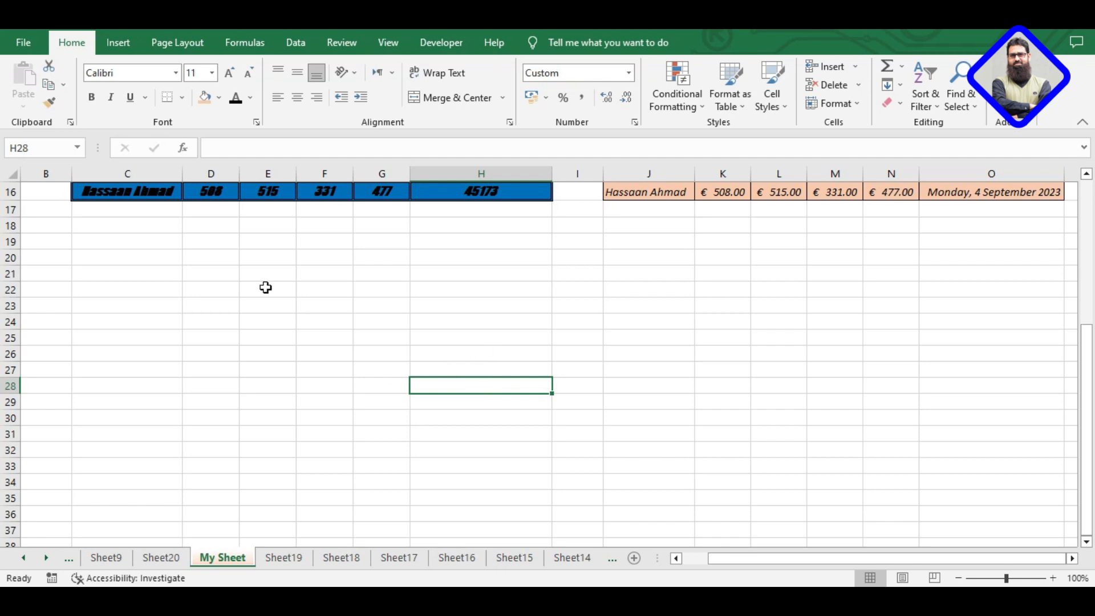
# Select the empty range C21:H31, followed by single empty cells, to illustrate cell and range addresses
pyautogui.moveTo(161, 276); pyautogui.dragTo(454, 440)
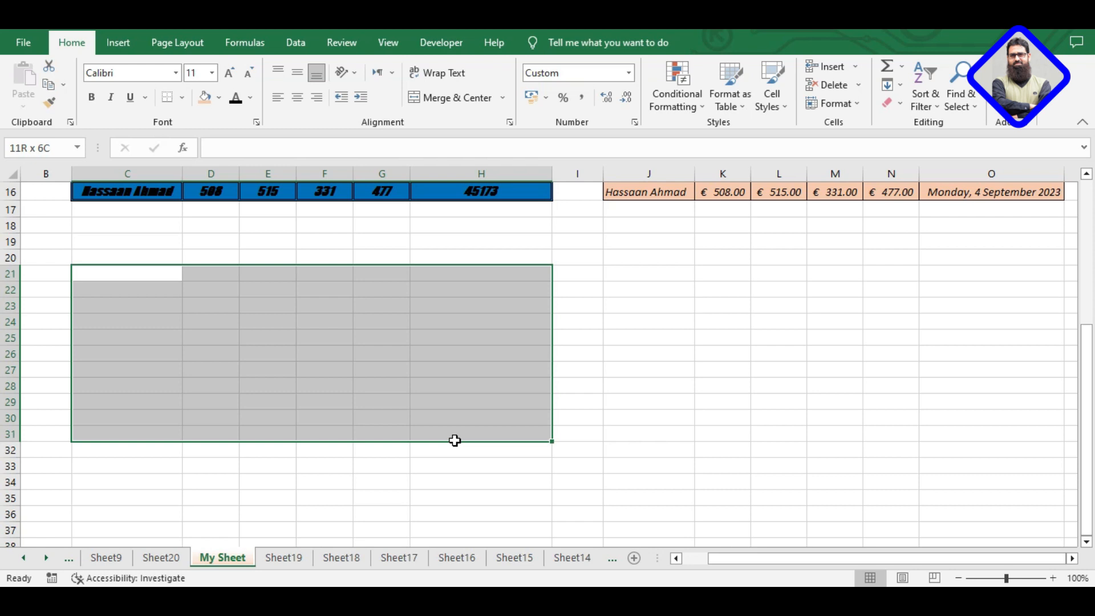
pyautogui.moveTo(455, 440); pyautogui.dragTo(454, 440)
pyautogui.click(569, 323)
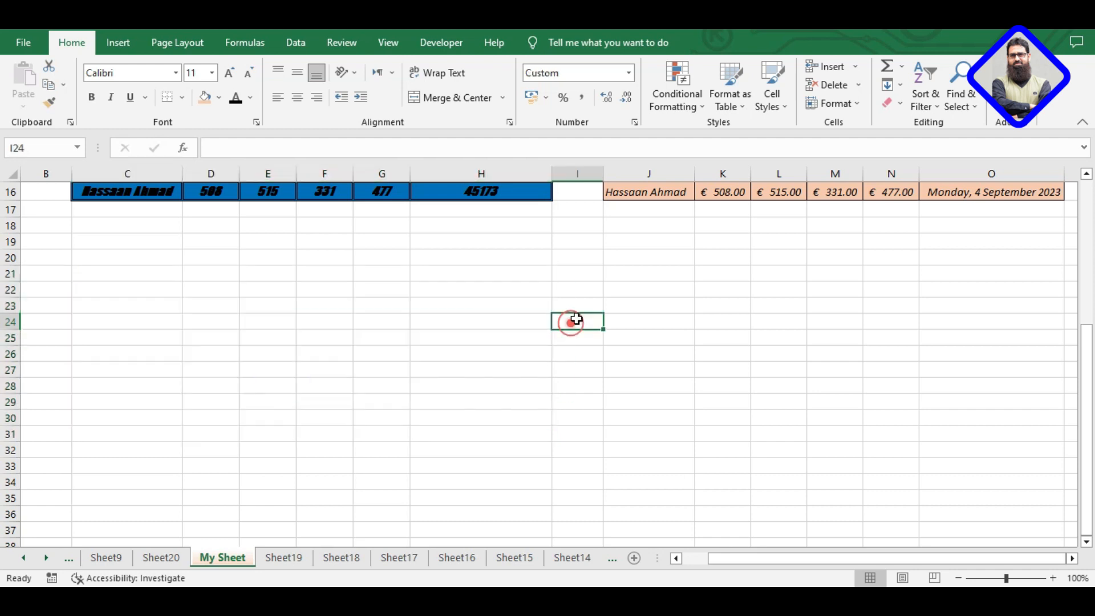
pyautogui.click(345, 264)
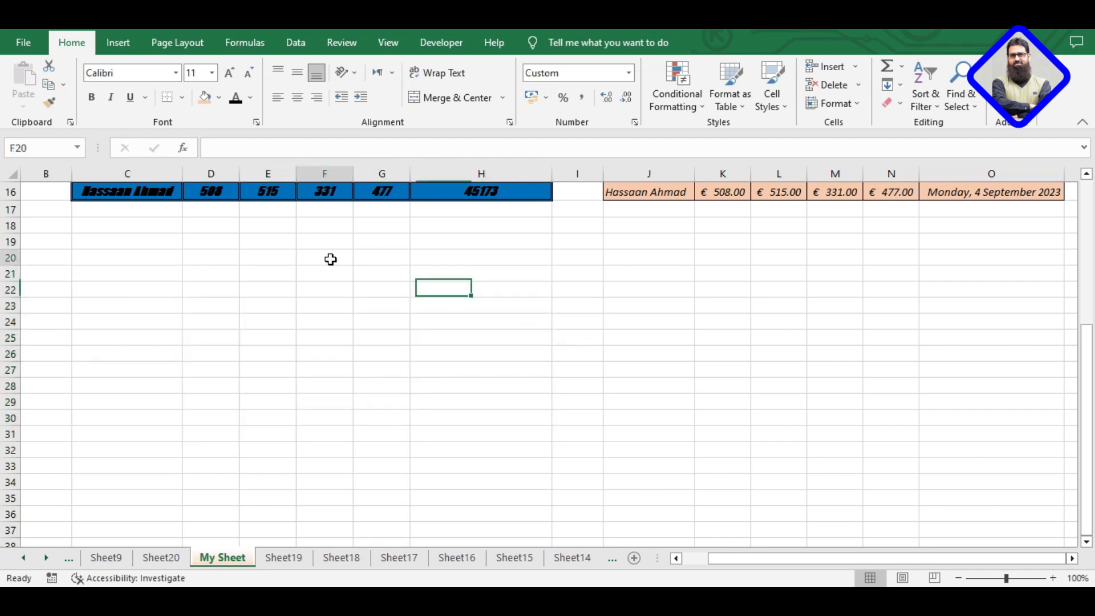
pyautogui.click(458, 259)
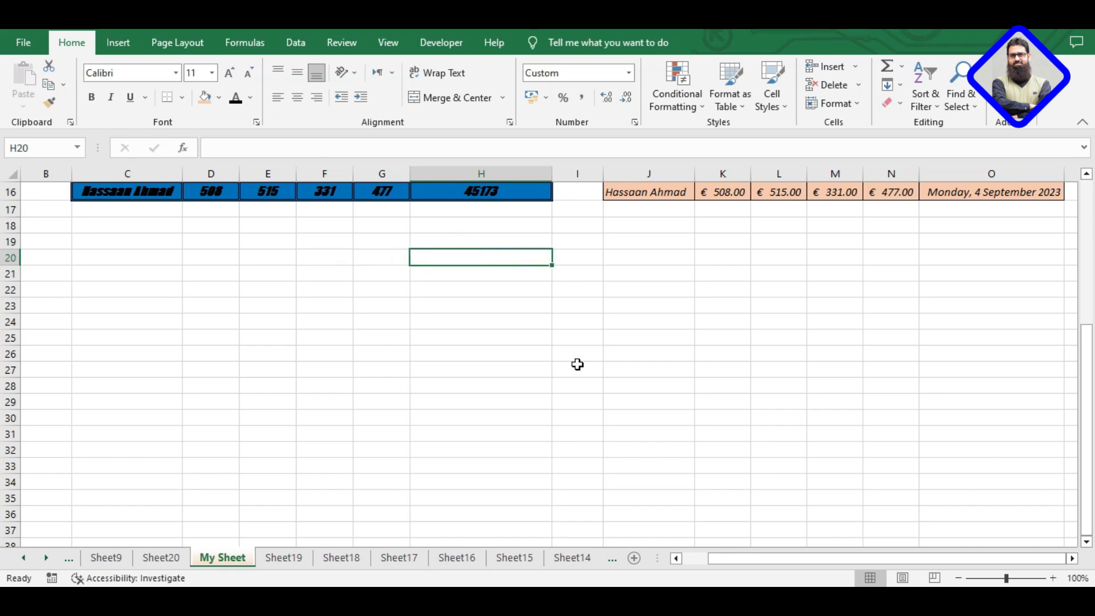
# Insert eight blank columns at column J to move the second table away from the first
pyautogui.scroll(5, 577, 364)
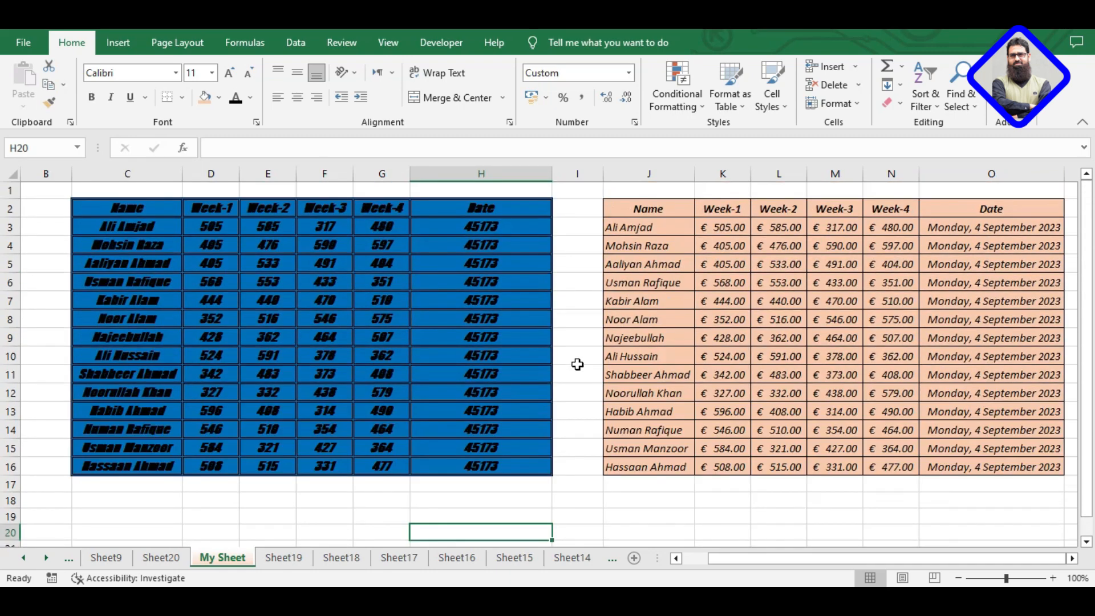
pyautogui.click(650, 173)
pyautogui.rightClick(651, 175)
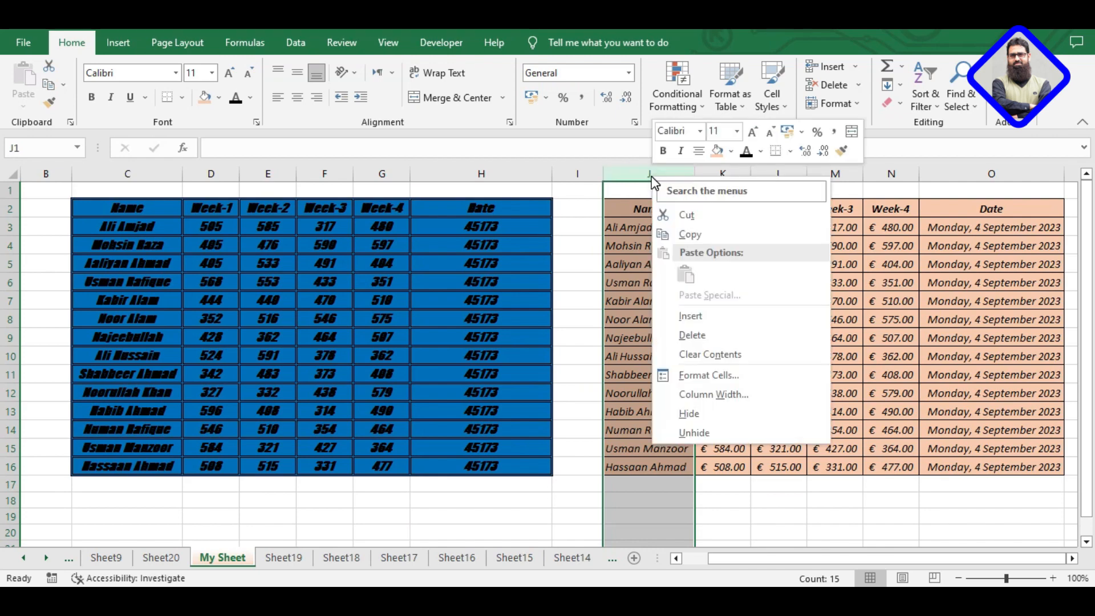
pyautogui.click(714, 315)
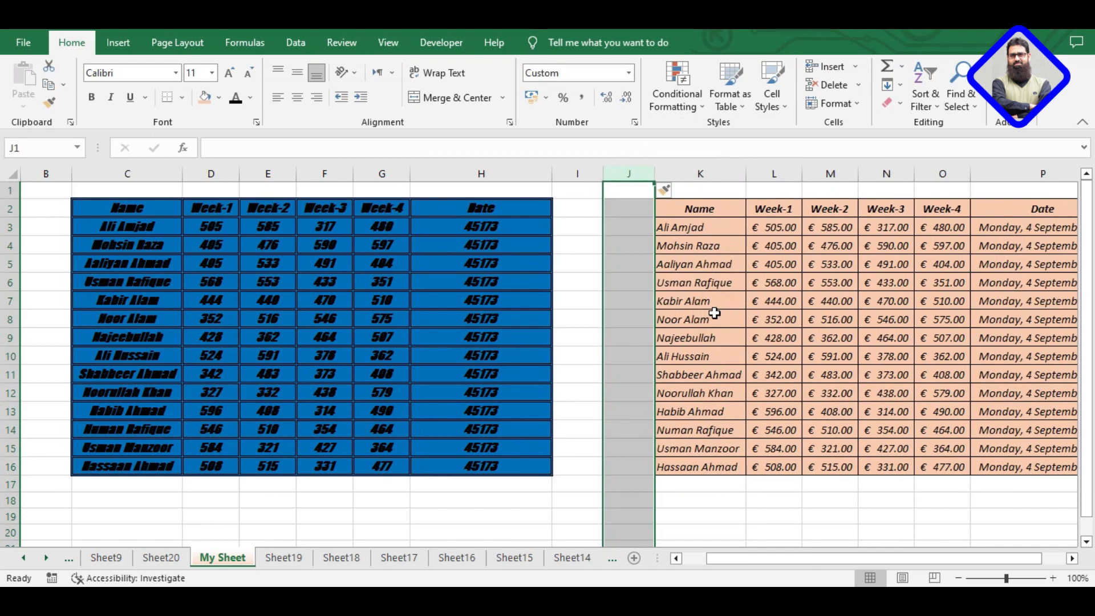
pyautogui.press('F4')
pyautogui.press('F4')
pyautogui.press('F4')
pyautogui.press('F4')
pyautogui.press('F4')
pyautogui.press('F4')
pyautogui.press('F4')
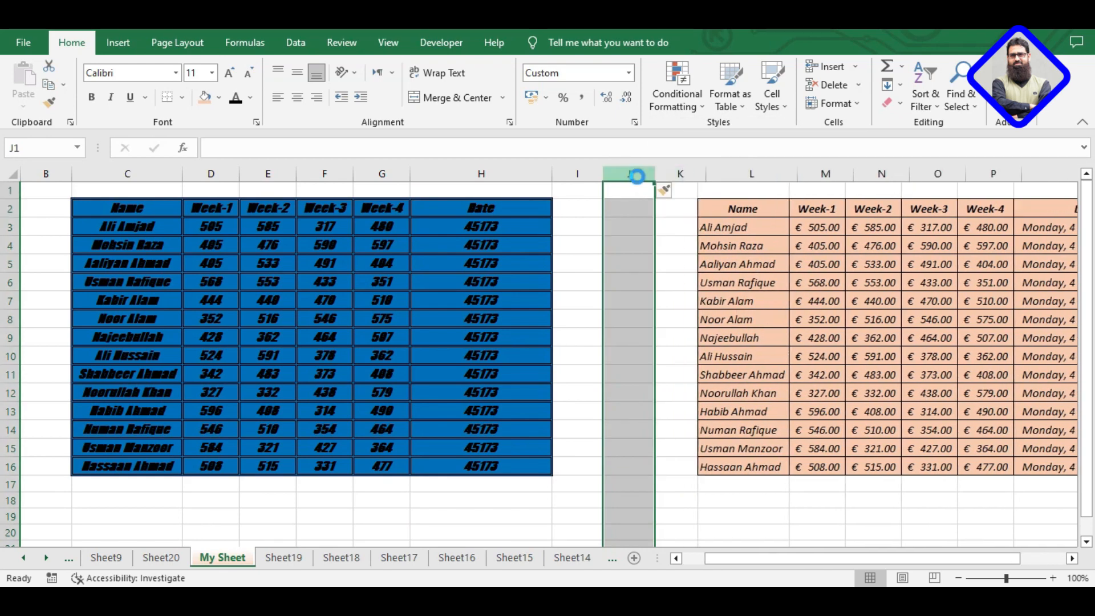
pyautogui.click(718, 270)
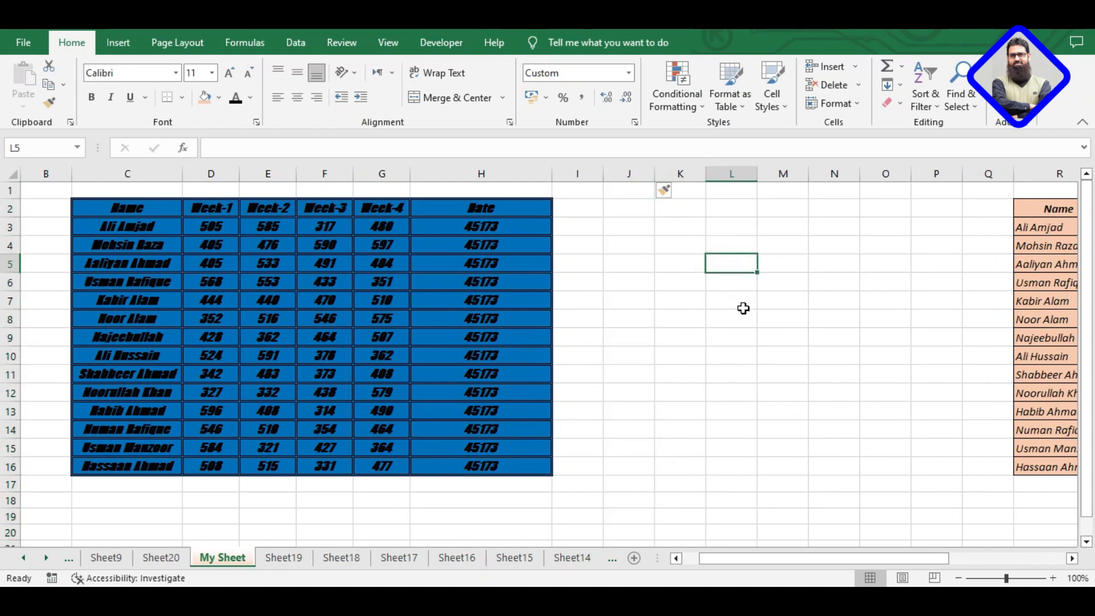
pyautogui.doubleClick(637, 227)
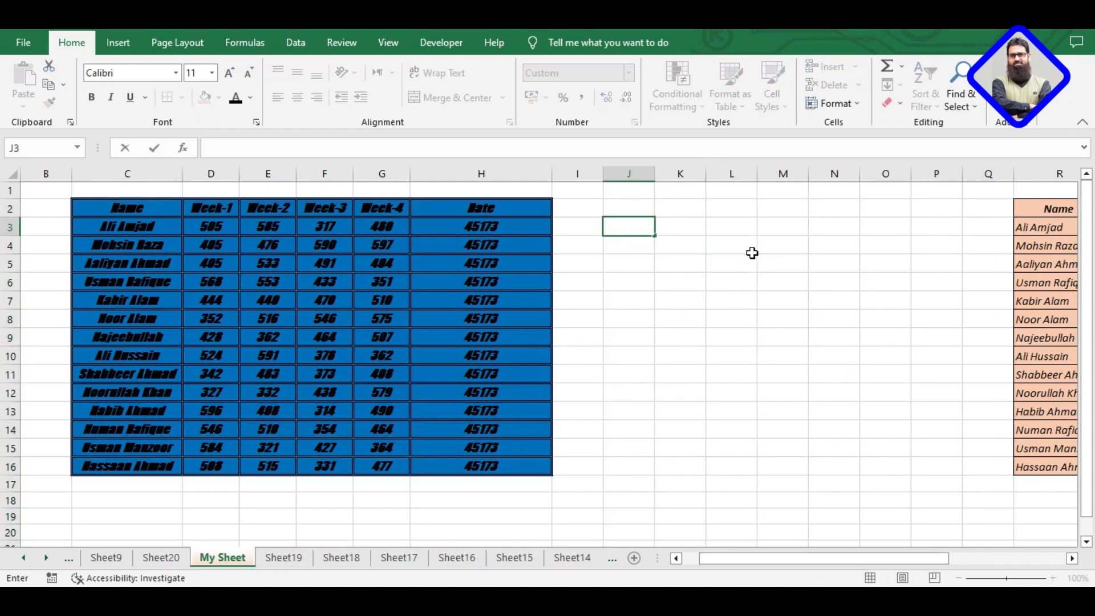
pyautogui.click(713, 263)
pyautogui.click(639, 228)
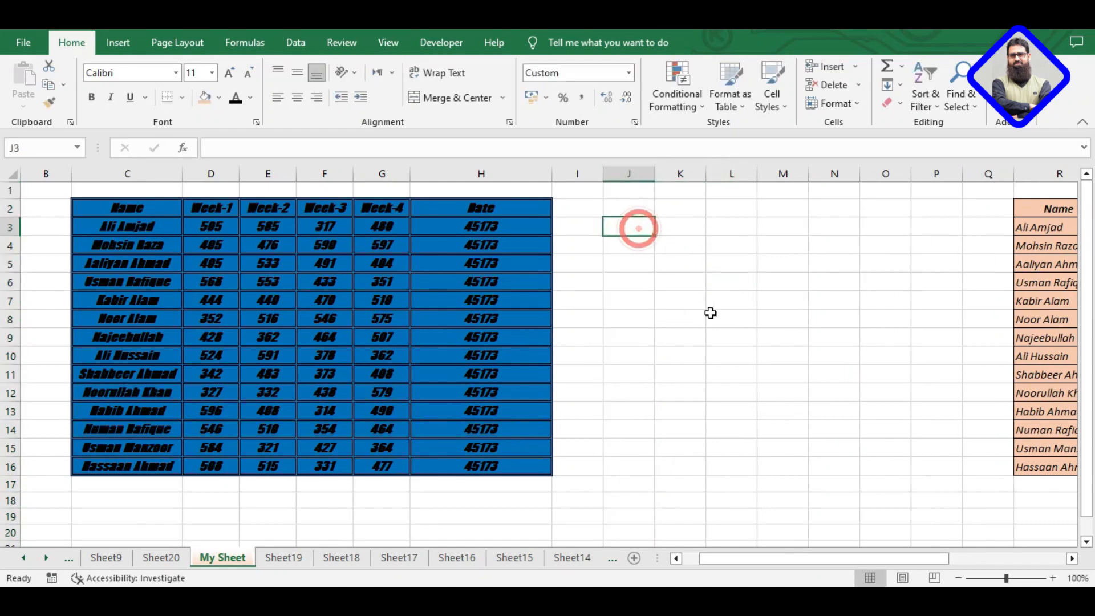
# Delete column H with the dates from the blue table
pyautogui.rightClick(484, 167)
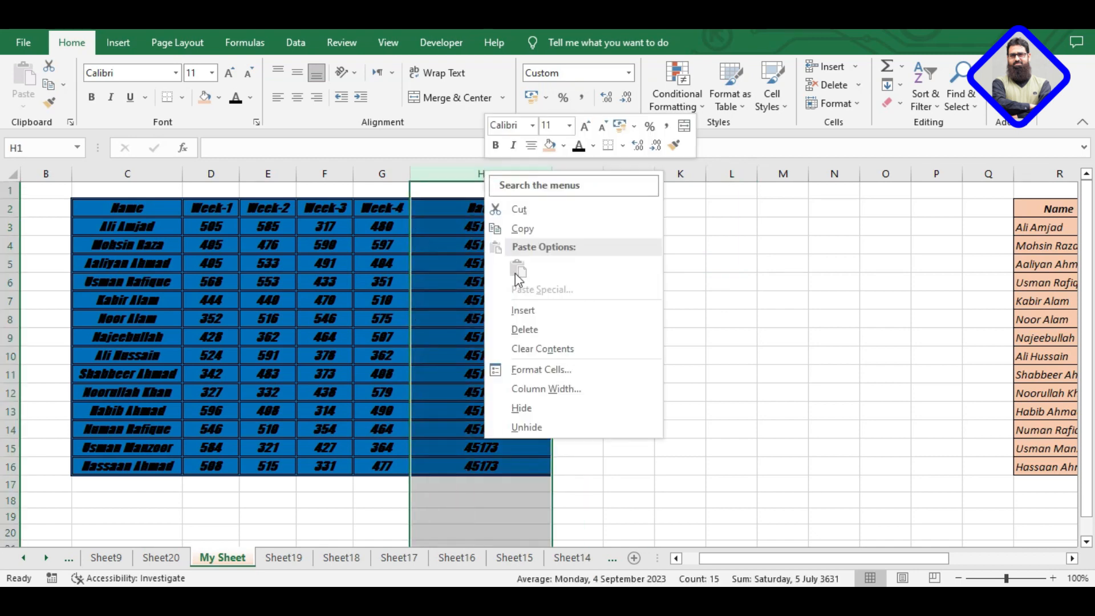
pyautogui.click(536, 326)
pyautogui.click(561, 322)
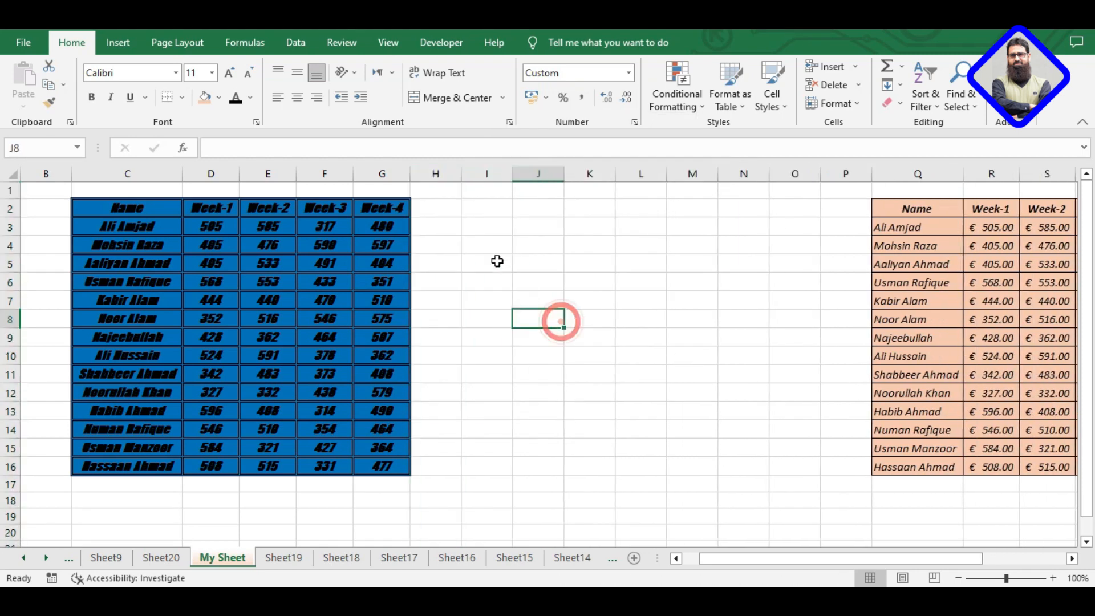
# Remove the bold formatting from the weekly values in D3:G16 of the blue table
pyautogui.click(480, 228)
pyautogui.press('Left')
pyautogui.press('Left')
pyautogui.press('Left')
pyautogui.press('Left')
pyautogui.press('Left')
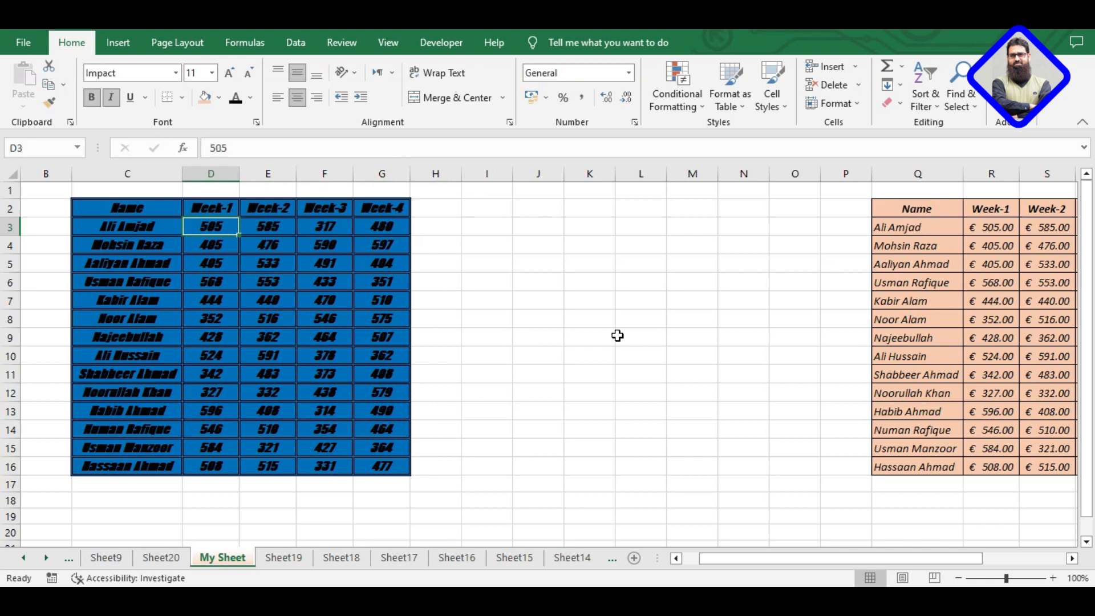
pyautogui.hotkey('shift', 'Right')
pyautogui.hotkey('shift', 'Right')
pyautogui.hotkey('shift', 'Right')
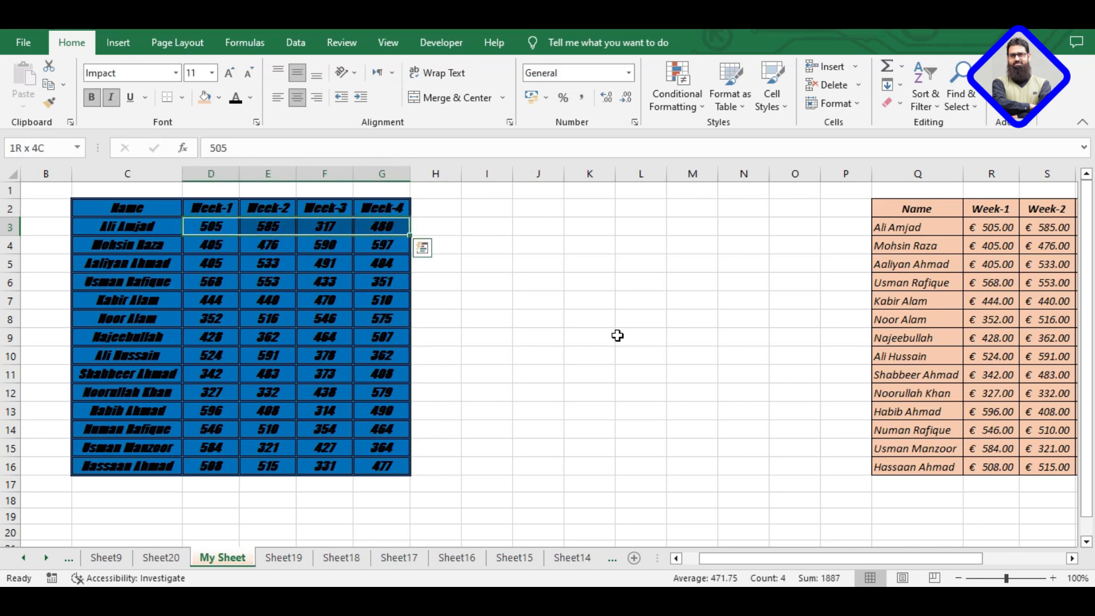
pyautogui.hotkey('ctrl', 'shift', 'Down')
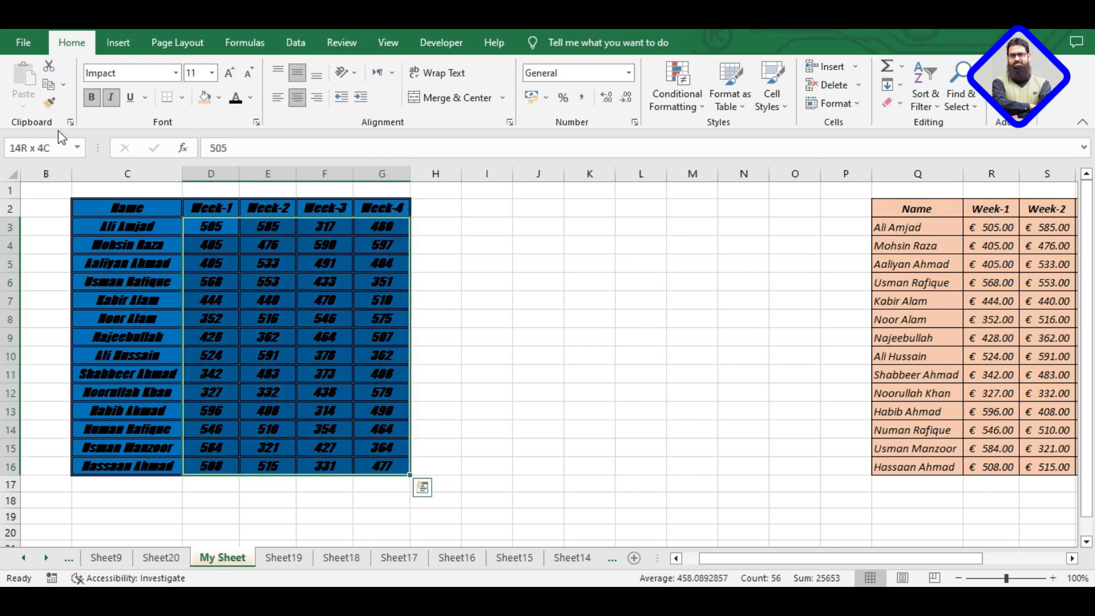
pyautogui.click(92, 98)
pyautogui.click(474, 247)
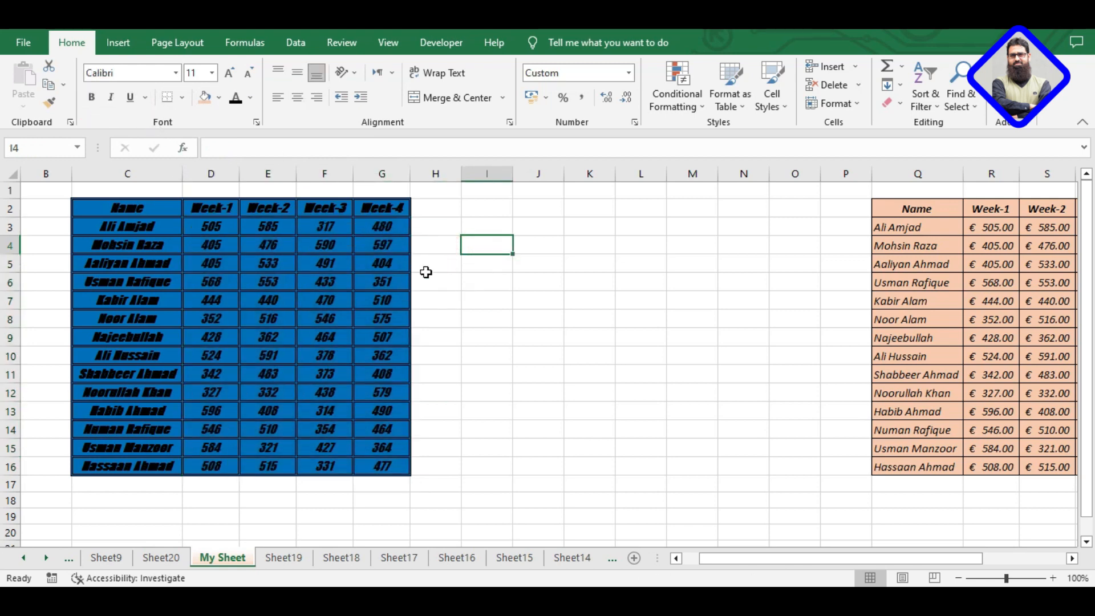
# Fill the weekly values in D3:G16 with a light green theme color
pyautogui.moveTo(214, 227); pyautogui.dragTo(406, 467)
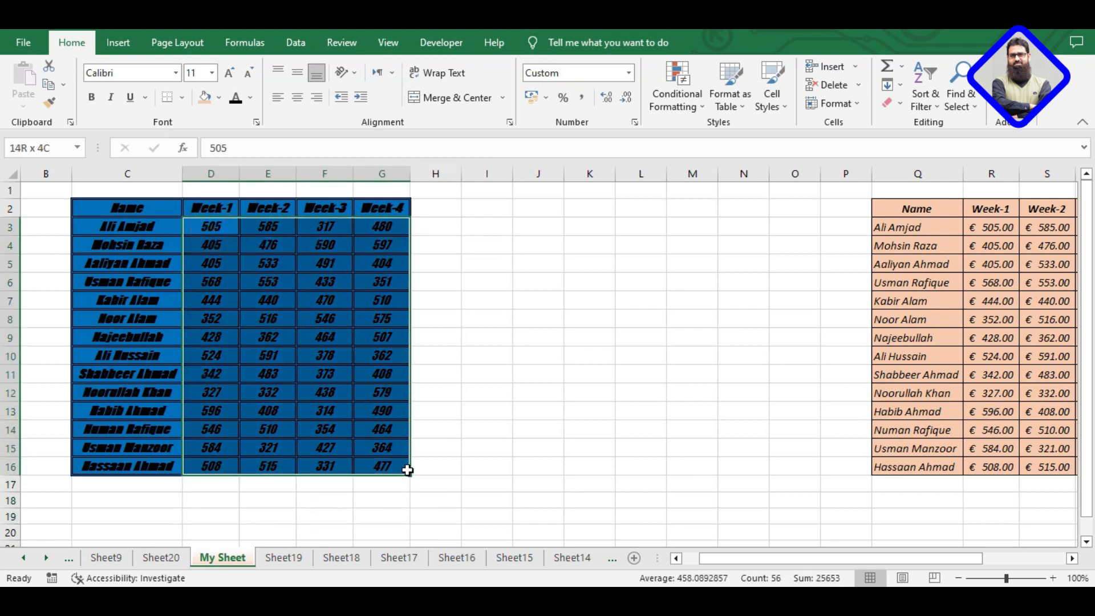
pyautogui.click(220, 98)
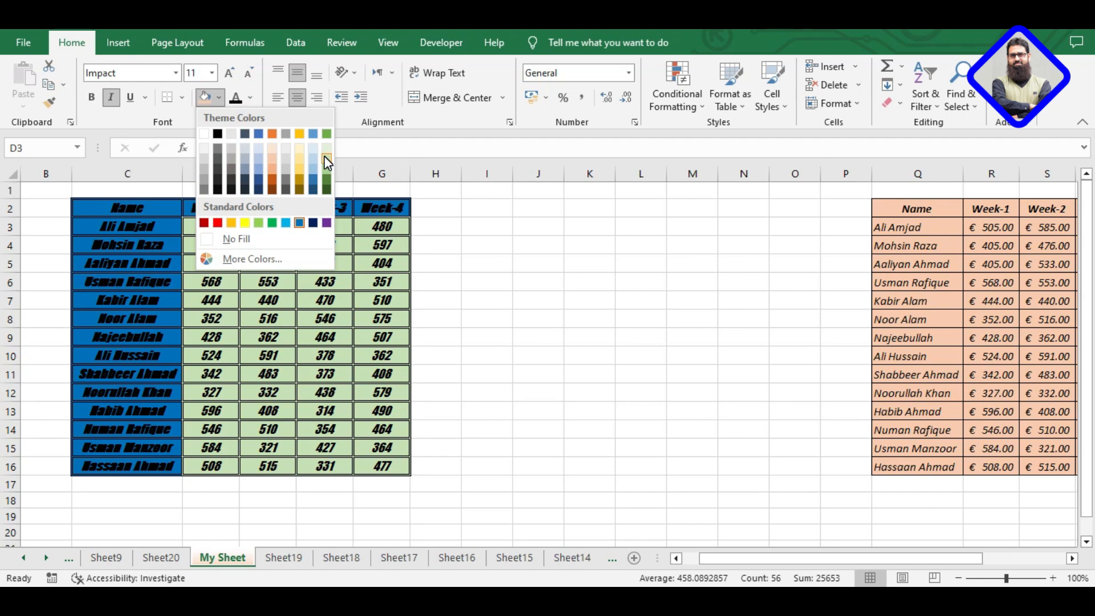
pyautogui.click(326, 158)
pyautogui.click(429, 225)
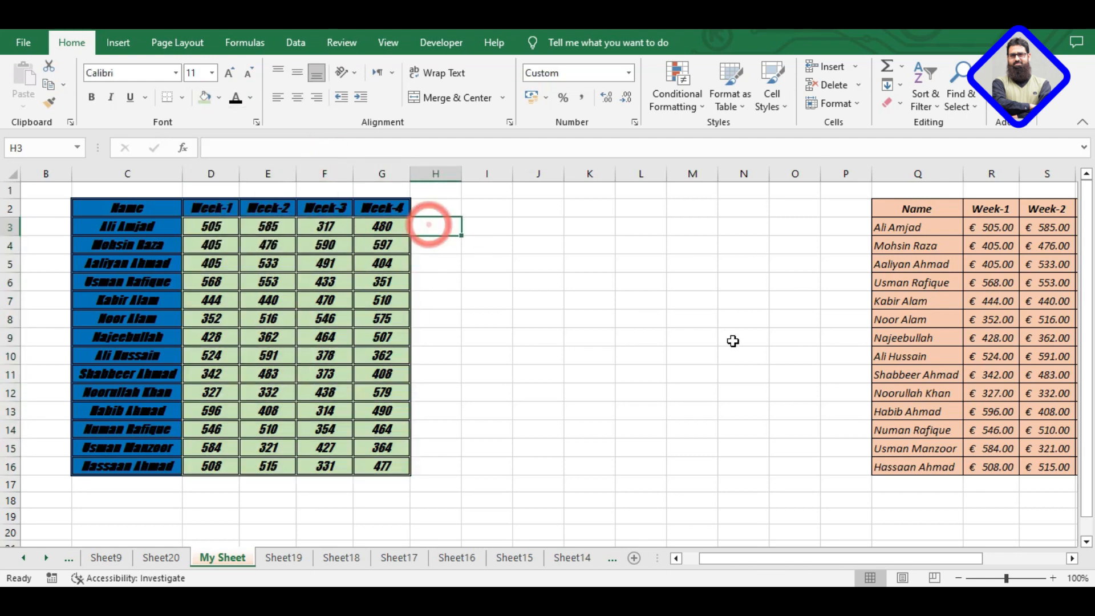
pyautogui.press('Right')
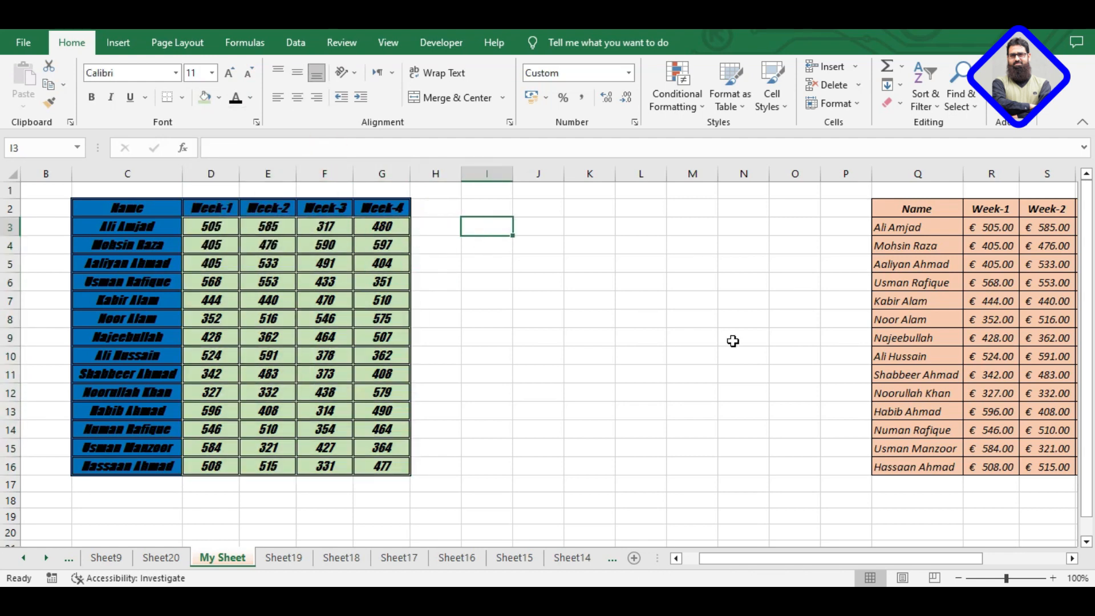
pyautogui.write('sum')
pyautogui.press('BackSpace')
pyautogui.press('BackSpace')
pyautogui.press('BackSpace')
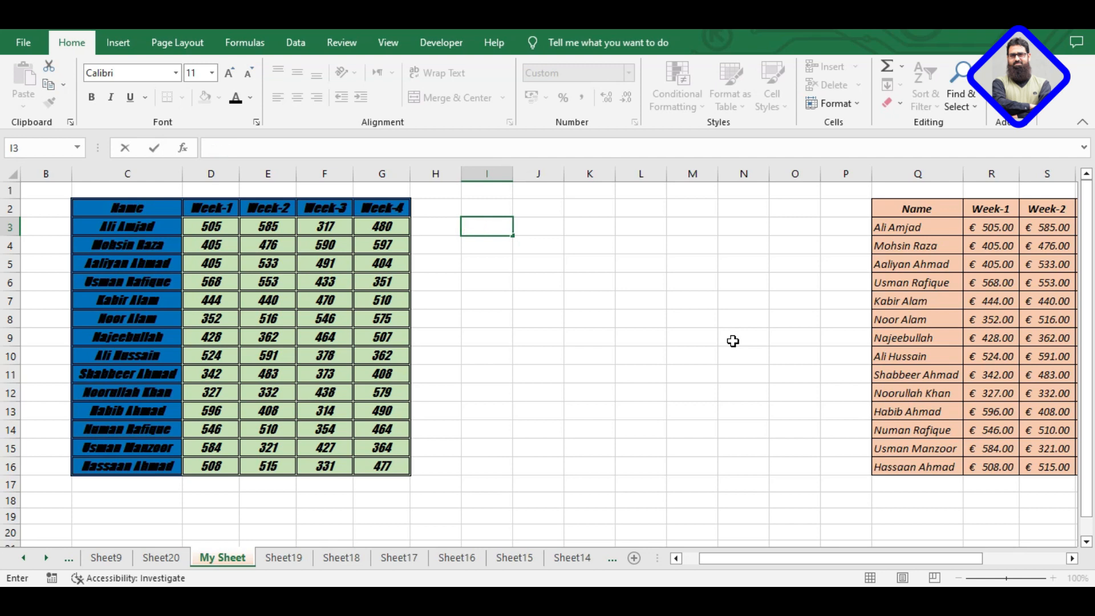
# Enter the range address D3:G3 as text in cell I3
pyautogui.press('Left')
pyautogui.press('Left')
pyautogui.press('Left')
pyautogui.press('Left')
pyautogui.press('Left')
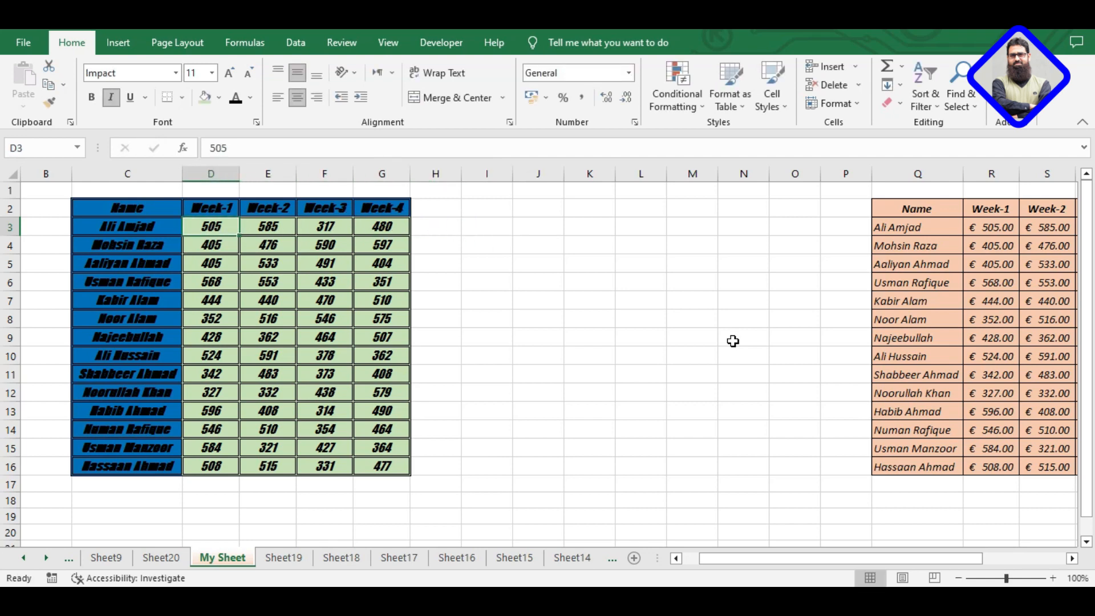
pyautogui.press('Right')
pyautogui.press('Right')
pyautogui.press('Right')
pyautogui.press('Right')
pyautogui.press('Right')
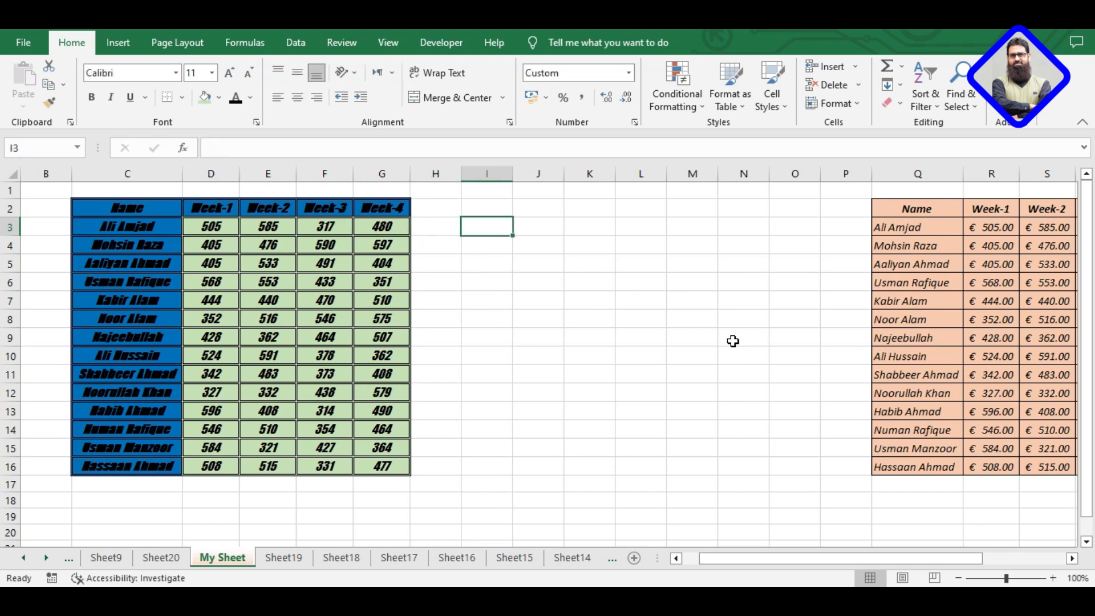
pyautogui.write('D3')
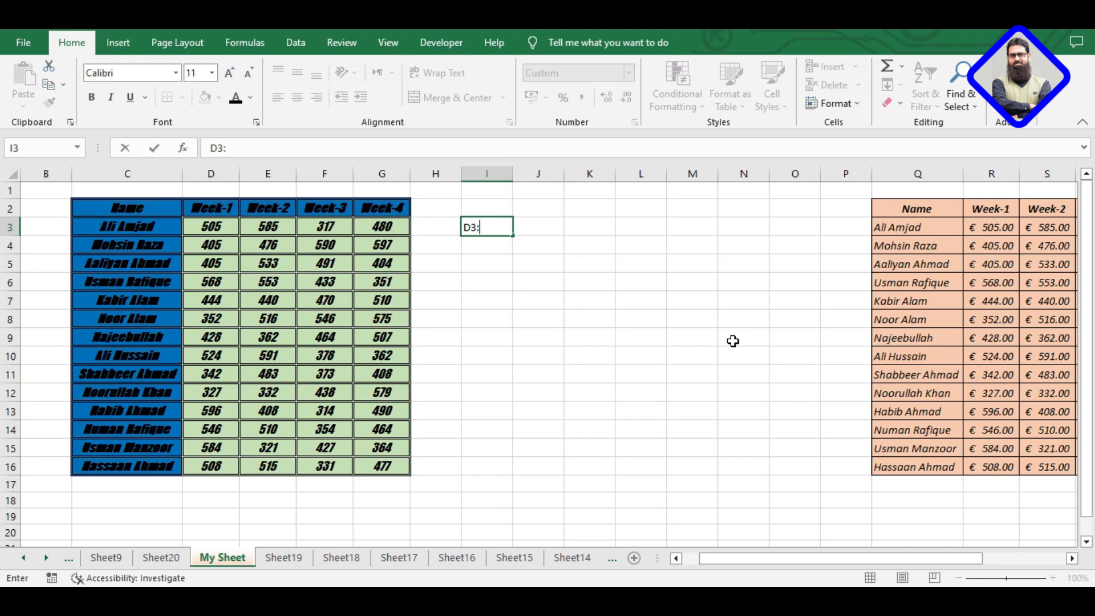
pyautogui.write(':G3')
pyautogui.hotkey('ctrl', 'Return')
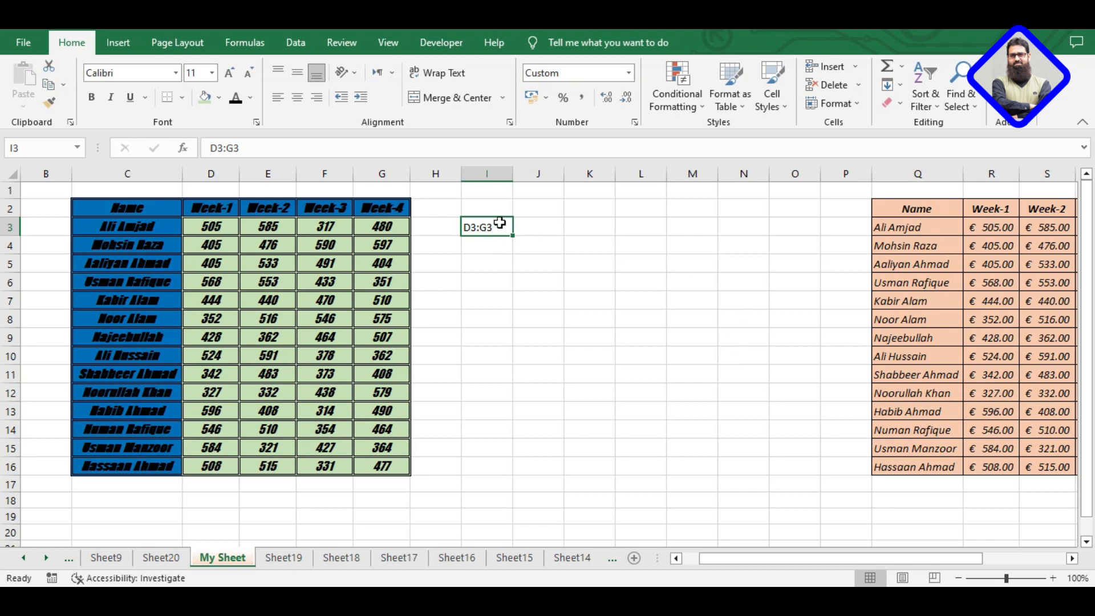
# Enter the formula =SUM(D3:G3) in cell J3, writing out the range address
pyautogui.click(531, 226)
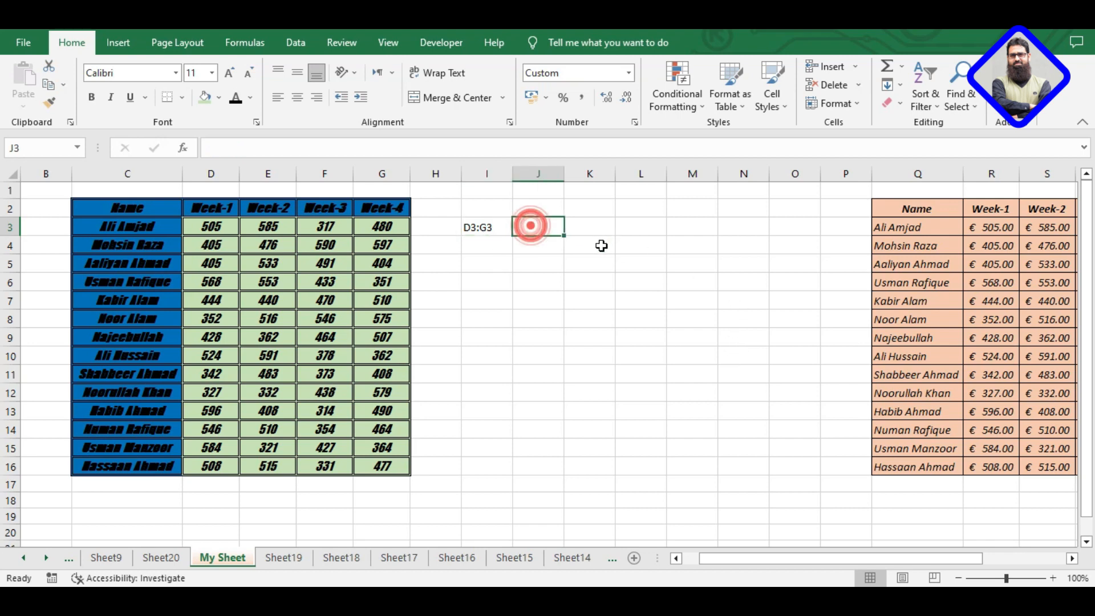
pyautogui.write('=sum')
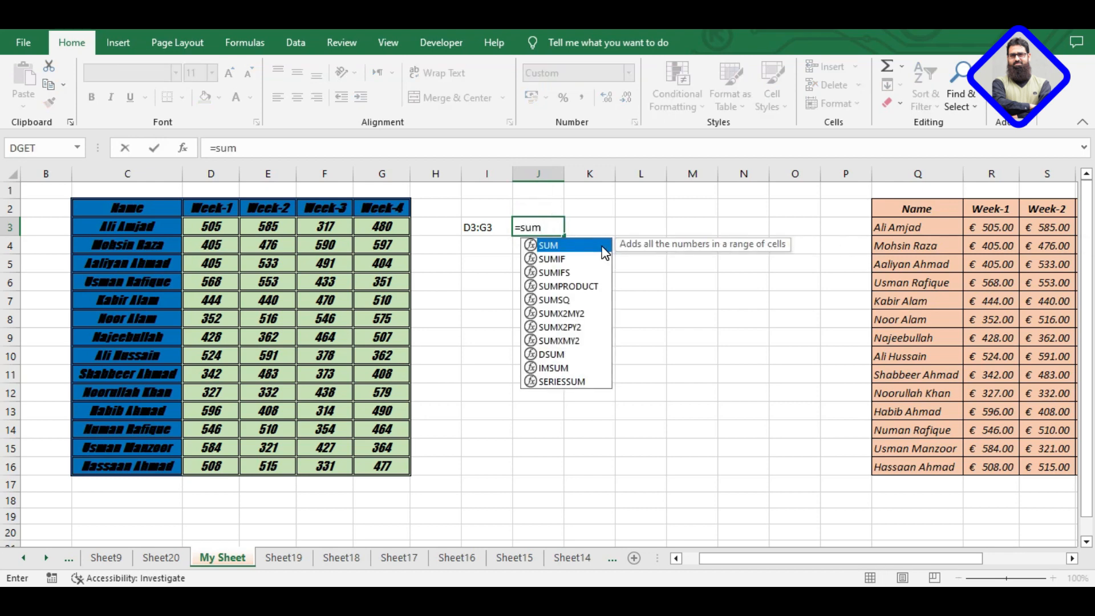
pyautogui.write('(d3')
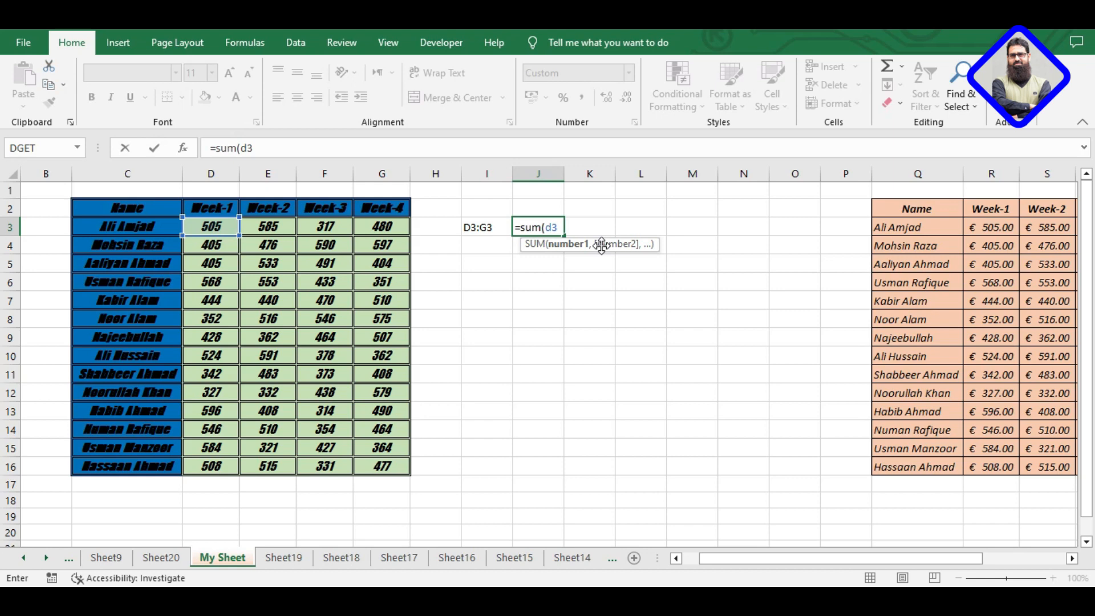
pyautogui.write(':G')
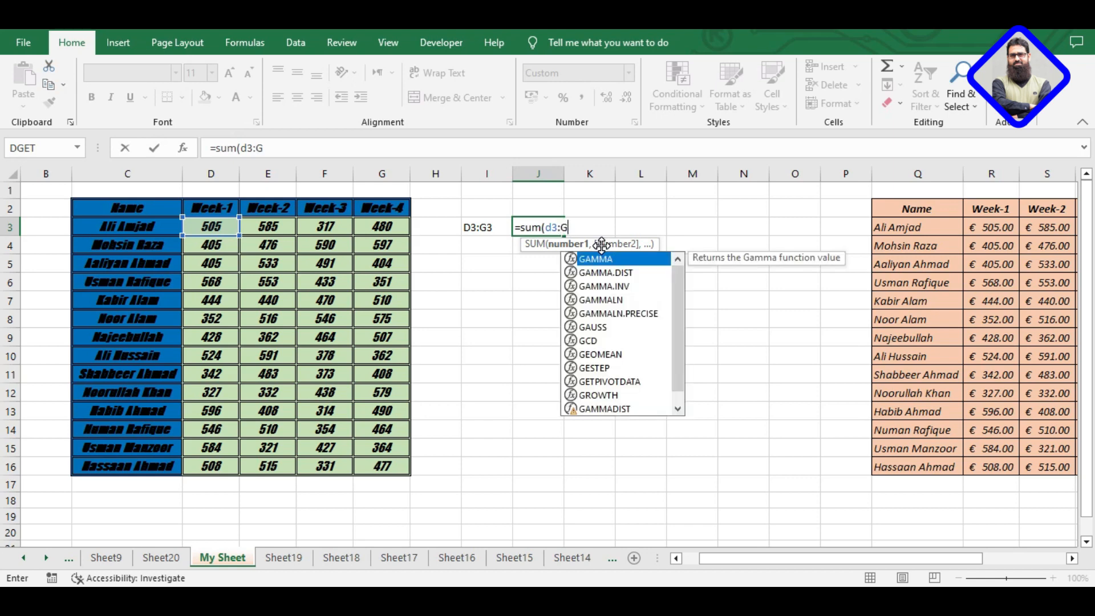
pyautogui.write('3')
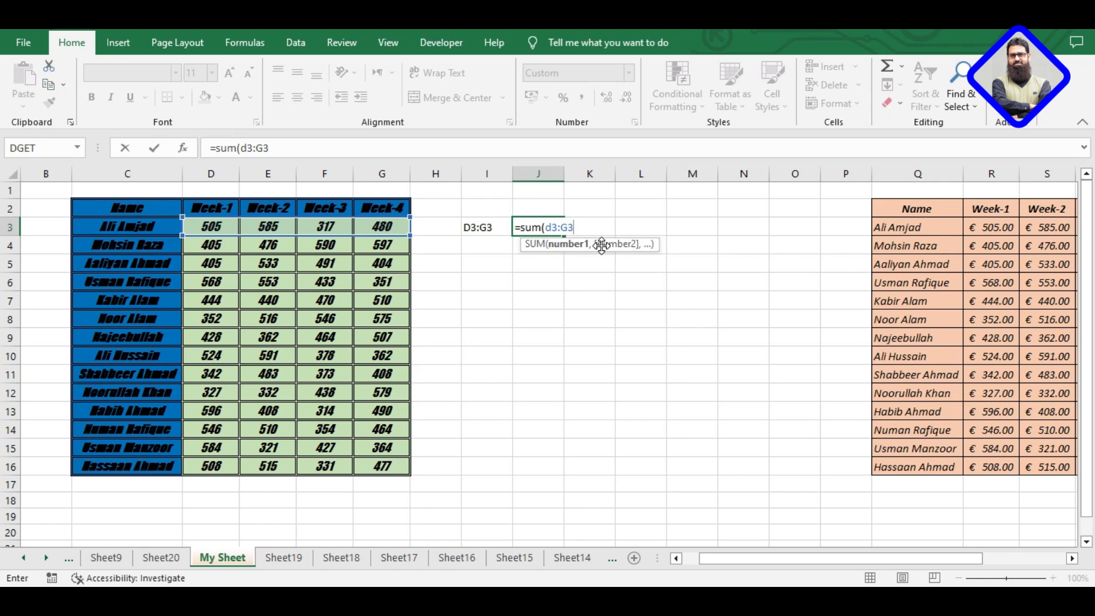
pyautogui.write(')')
pyautogui.hotkey('ctrl', 'Return')
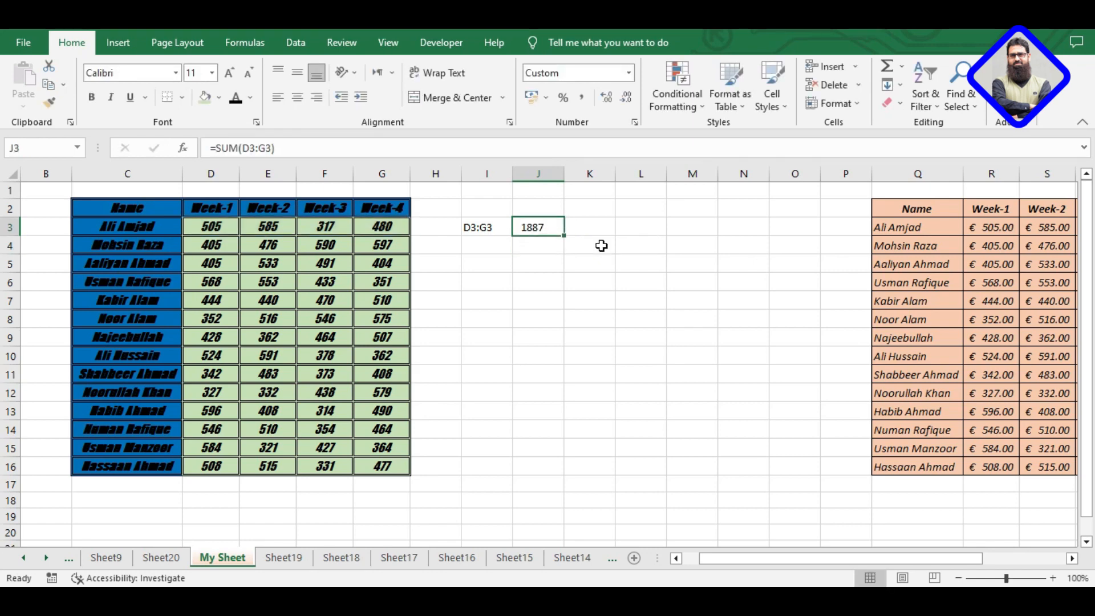
# Enter a SUM formula in cell K3, picking the range D3:G3 directly on the sheet
pyautogui.press('Right')
pyautogui.write('=sum')
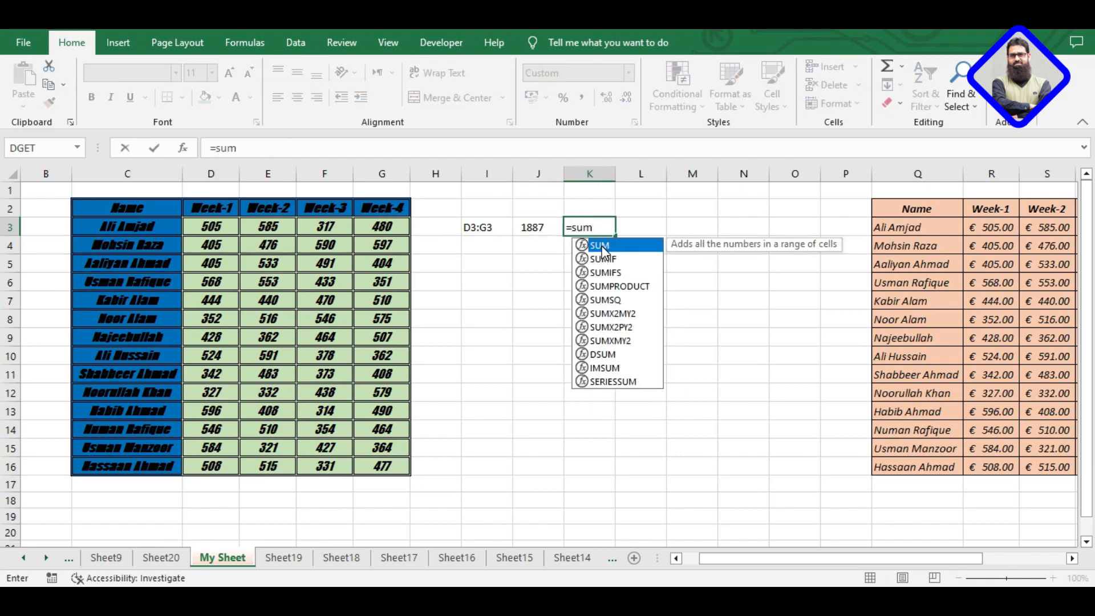
pyautogui.write('(')
pyautogui.moveTo(202, 229); pyautogui.dragTo(402, 228)
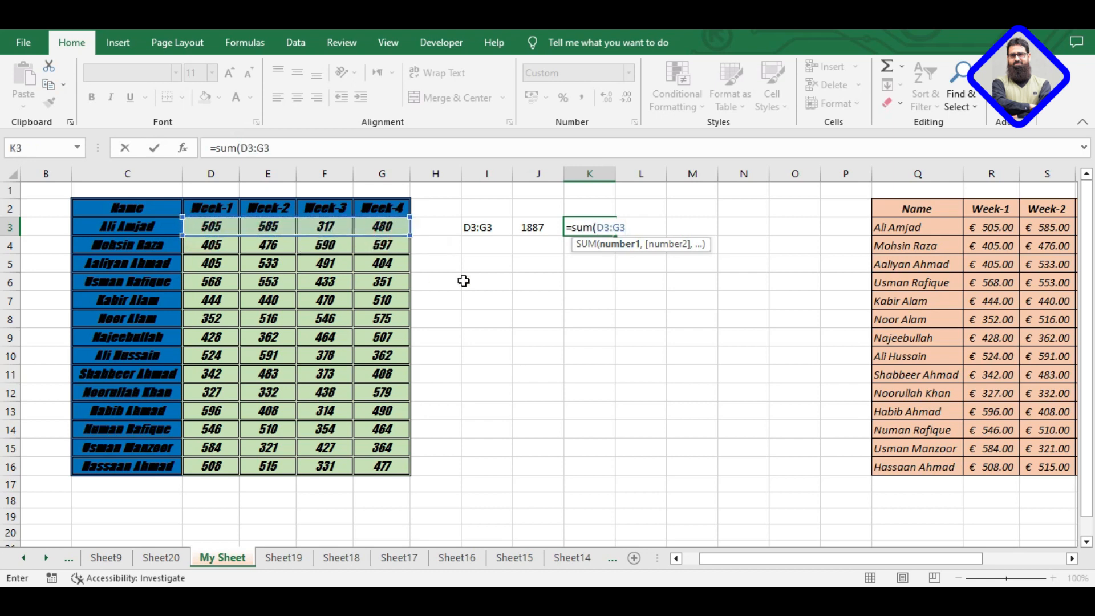
pyautogui.press('Return')
pyautogui.press('Up')
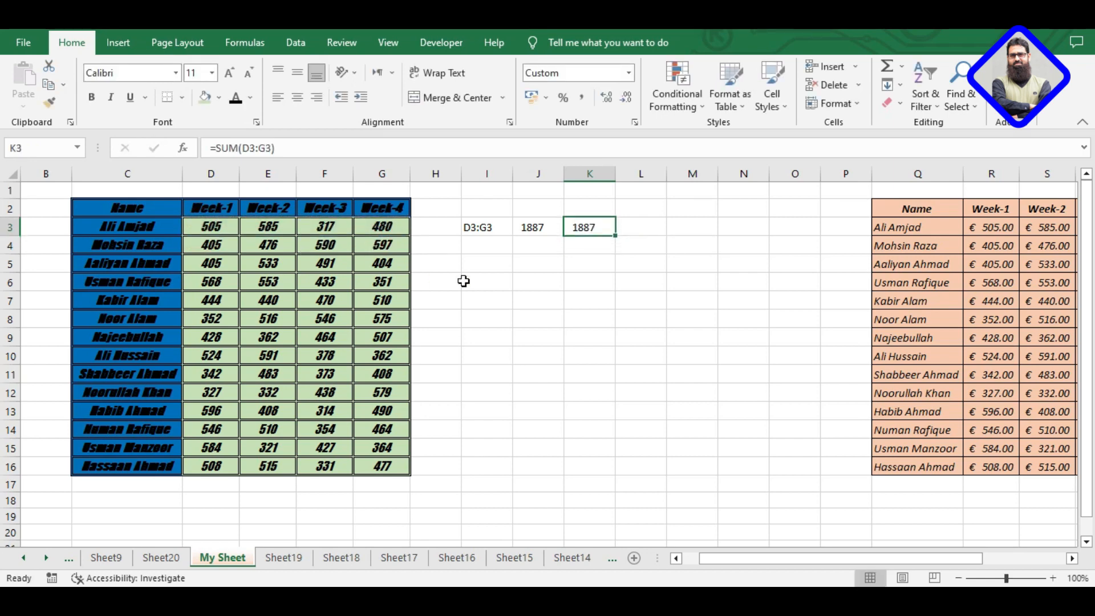
# Select the four weekly values D3:G3 of the first person in the blue table
pyautogui.press('Right')
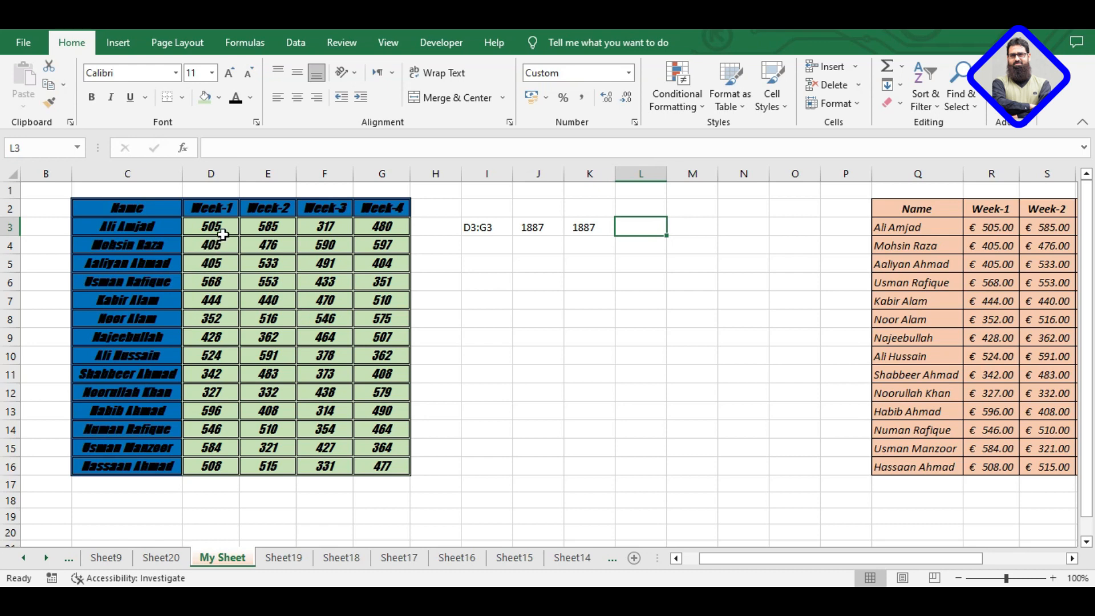
pyautogui.moveTo(214, 228); pyautogui.dragTo(365, 228)
pyautogui.click(358, 228)
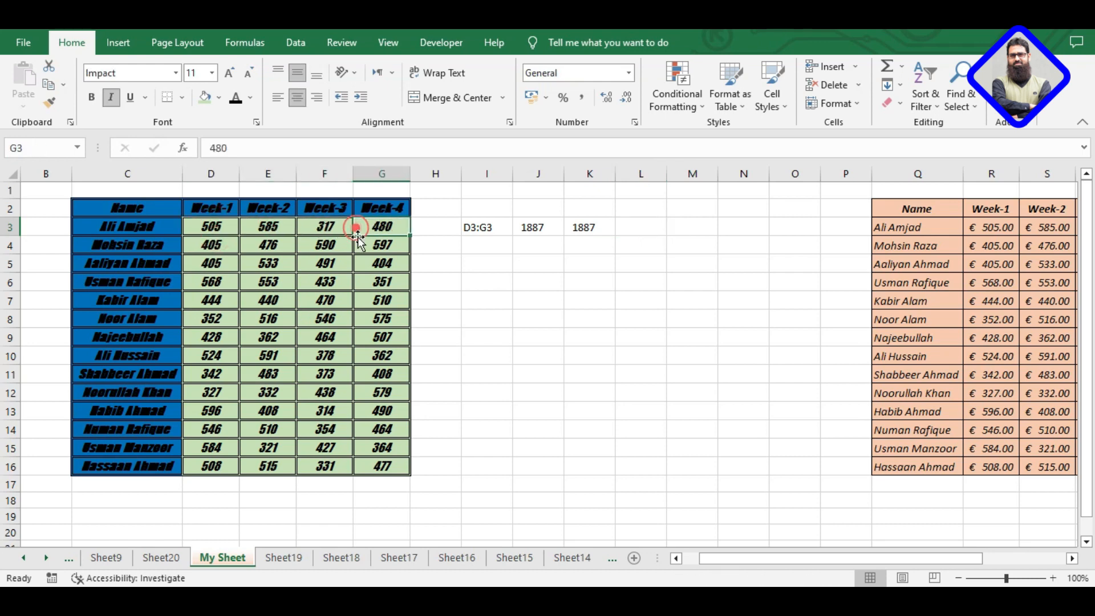
pyautogui.moveTo(217, 228); pyautogui.dragTo(339, 227)
pyautogui.click(347, 228)
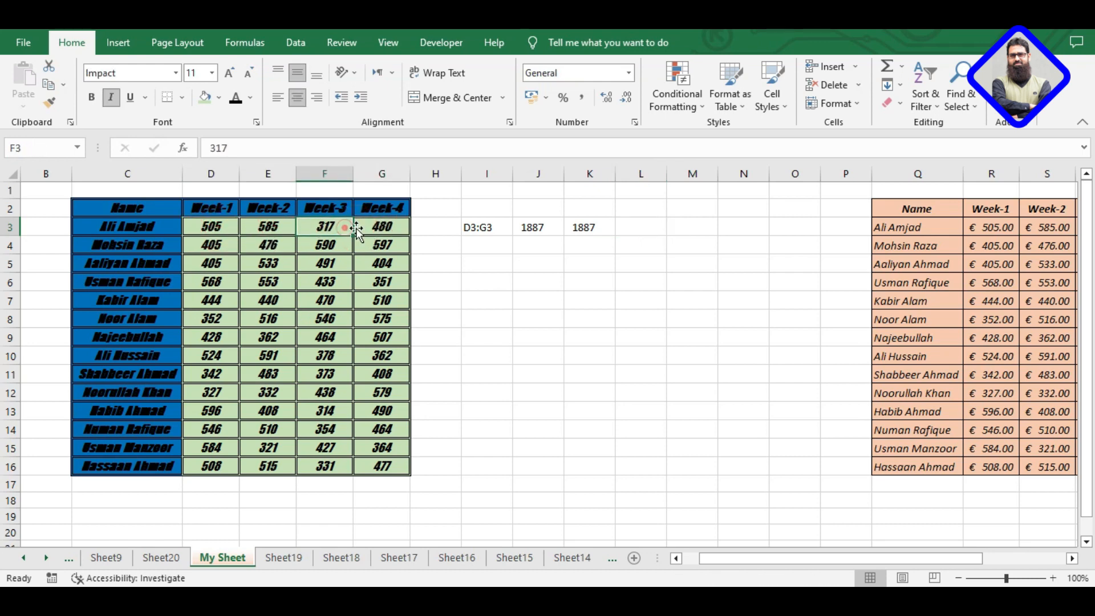
pyautogui.click(364, 227)
pyautogui.click(215, 227)
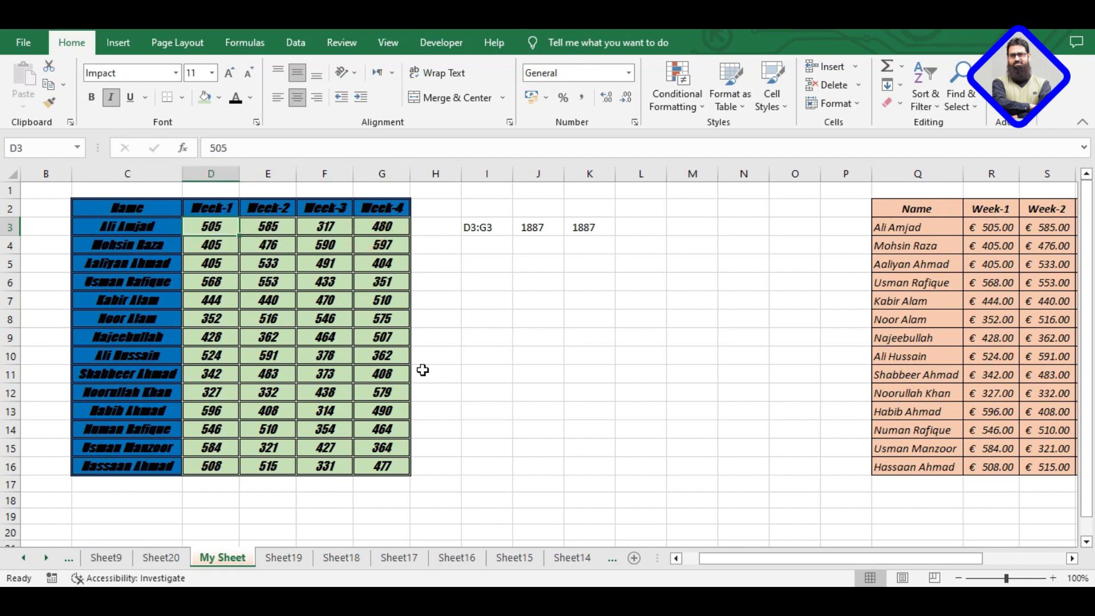
pyautogui.hotkey('shift', 'Right')
pyautogui.hotkey('shift', 'Right')
pyautogui.hotkey('shift', 'Right')
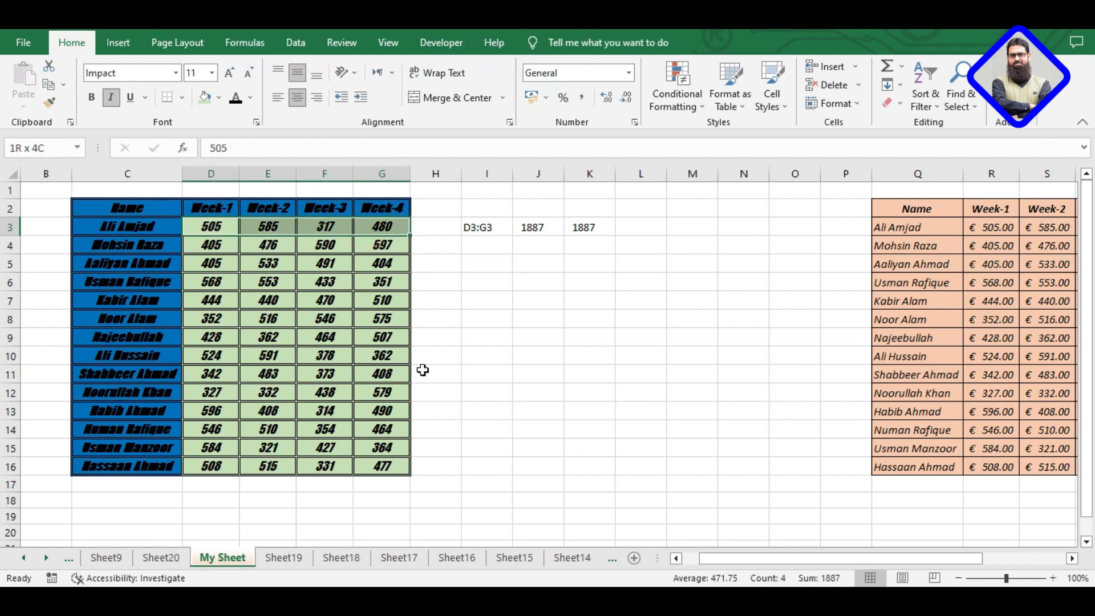
# Try to name the selected range with the first person's full name, separated by a space
pyautogui.click(56, 147)
pyautogui.write('Ali Amjad')
pyautogui.press('Return')
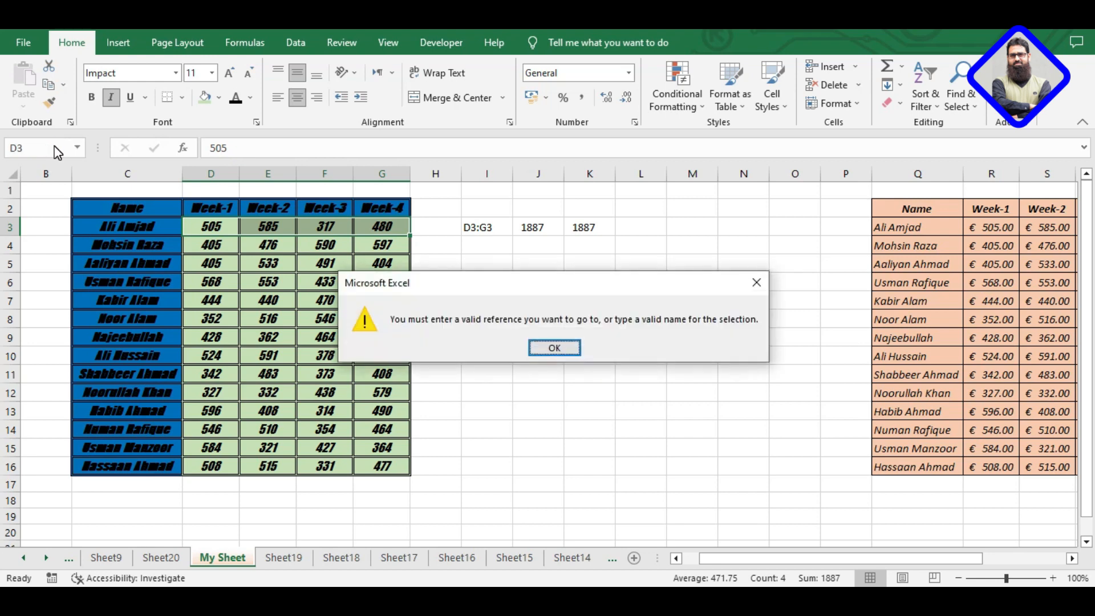
pyautogui.press('Return')
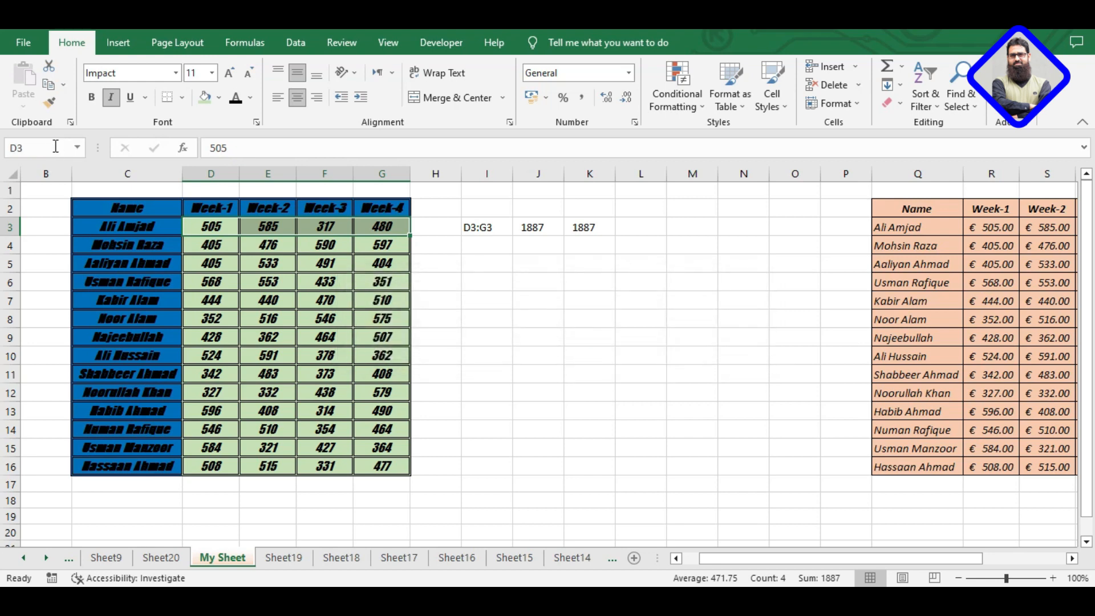
# Name the range D3:G3 with the first person's full name, joined by an underscore
pyautogui.click(55, 147)
pyautogui.write('A')
pyautogui.write('li_Amjad')
pyautogui.press('Return')
pyautogui.click(494, 285)
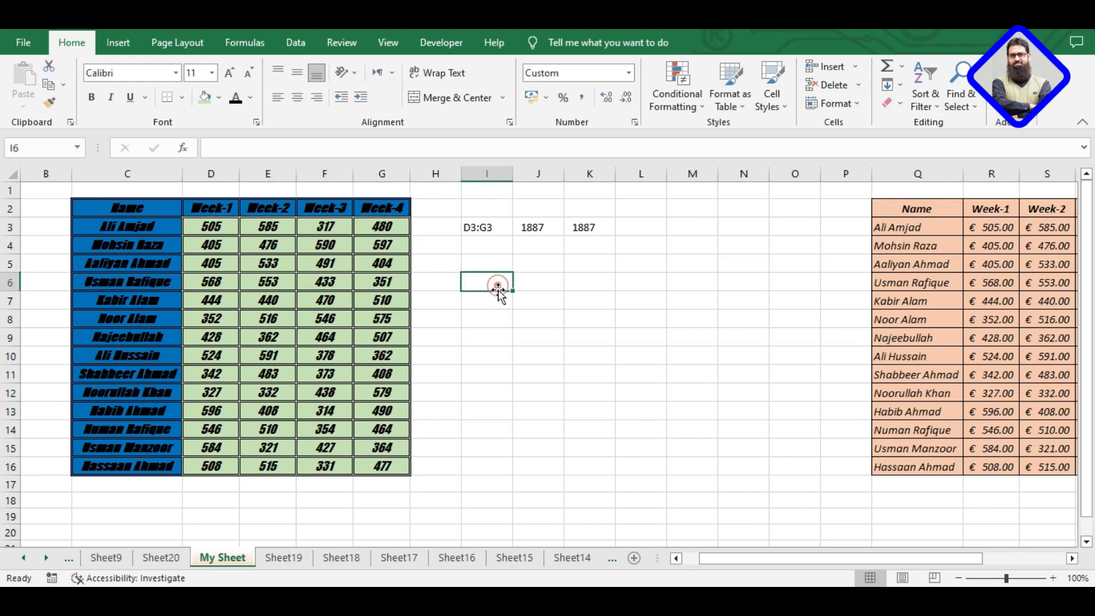
pyautogui.click(489, 245)
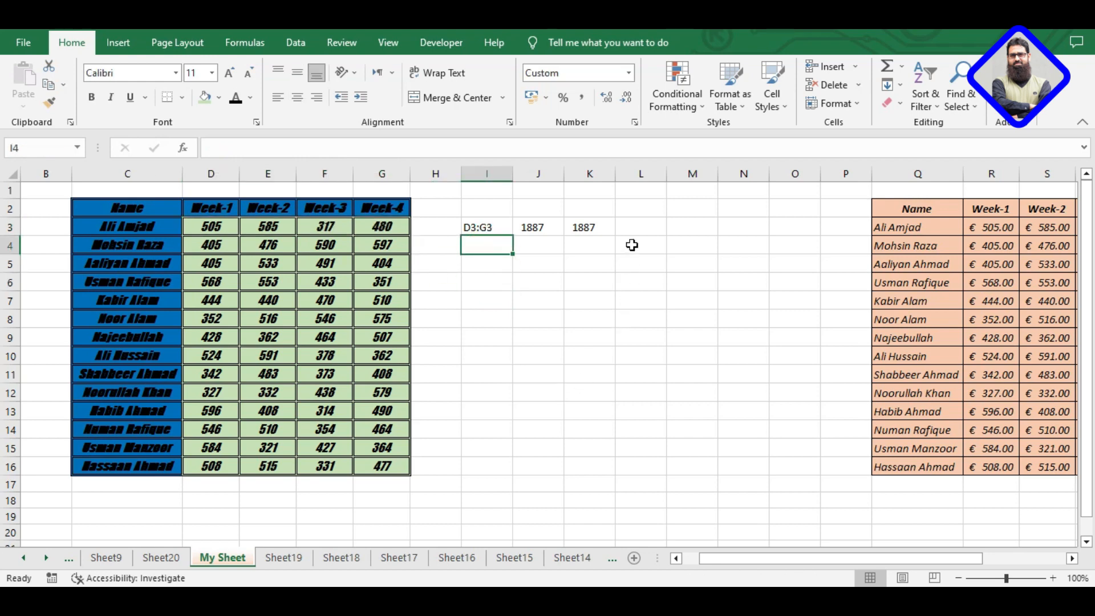
# Enter a SUM formula in cell L3 that uses the named range of the first person's weekly values
pyautogui.click(641, 224)
pyautogui.write('=su')
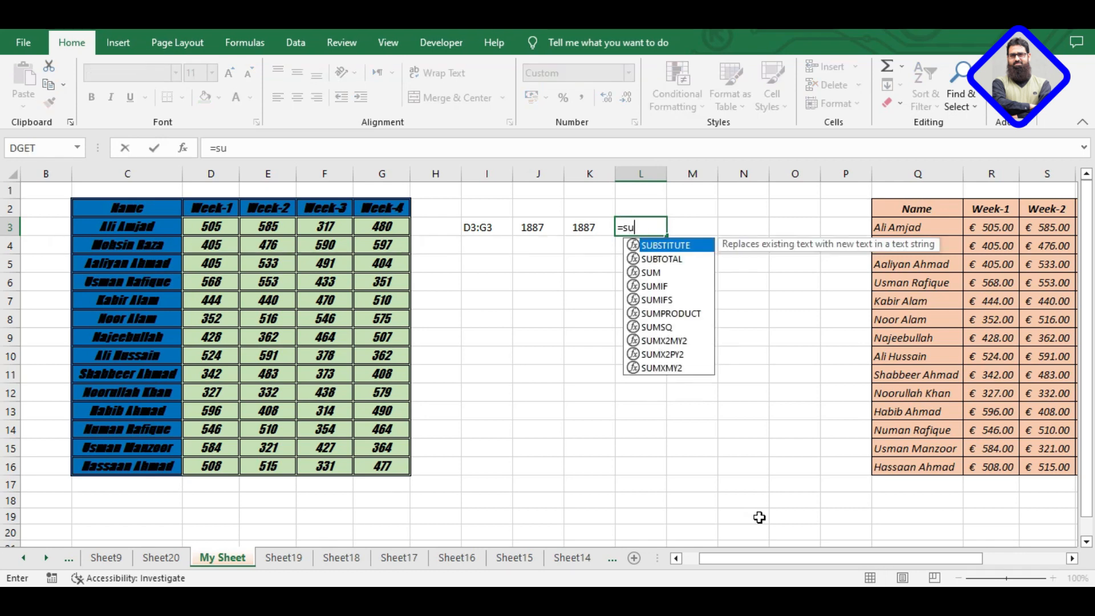
pyautogui.write('m(ali')
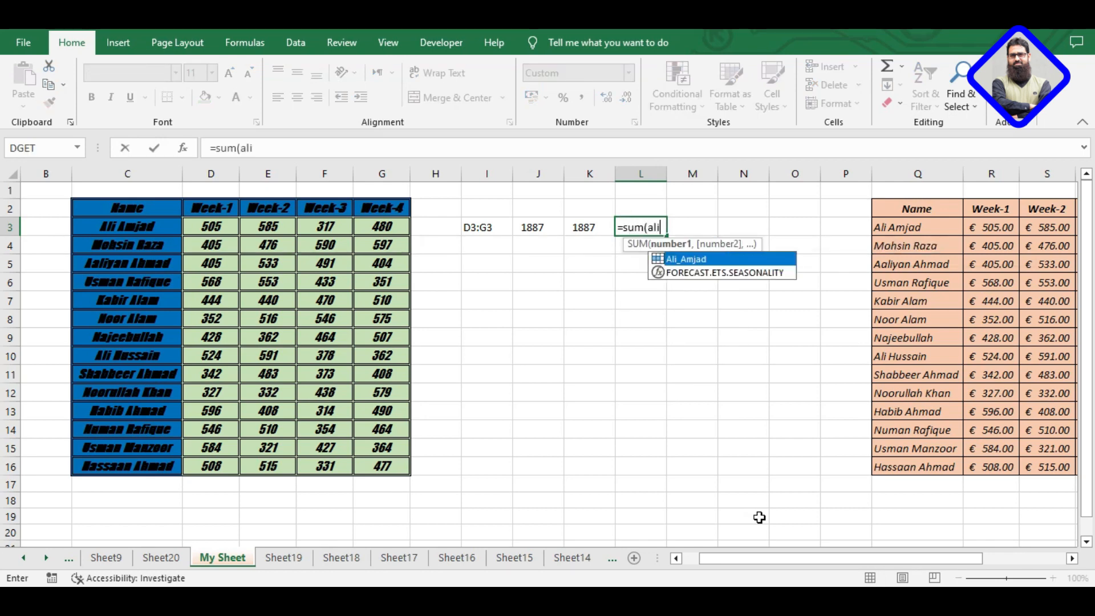
pyautogui.click(699, 260)
pyautogui.click(699, 260)
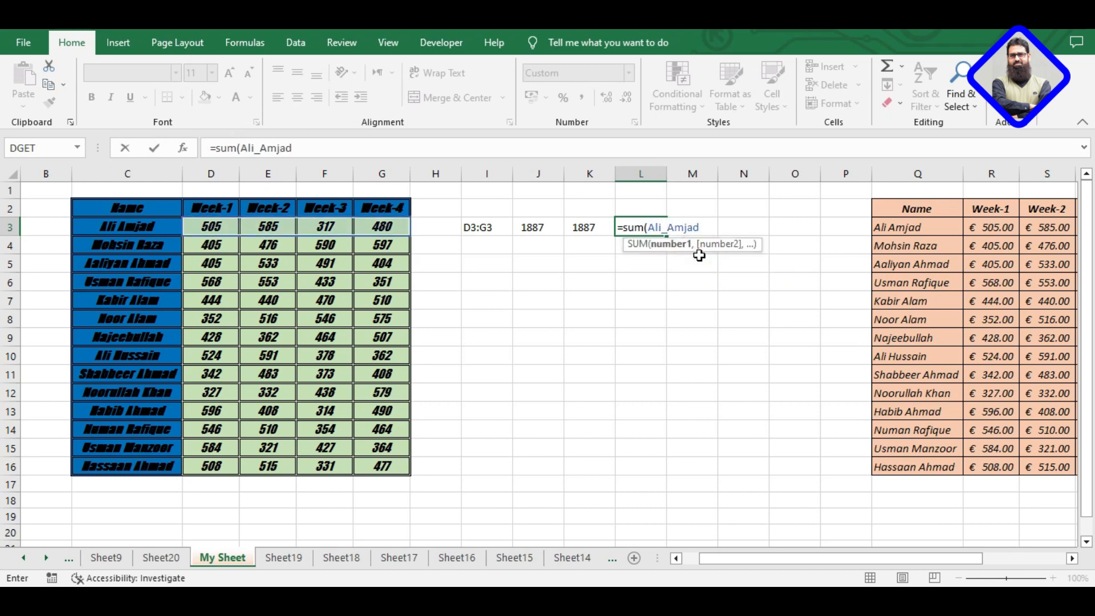
pyautogui.write(')')
pyautogui.hotkey('ctrl', 'Return')
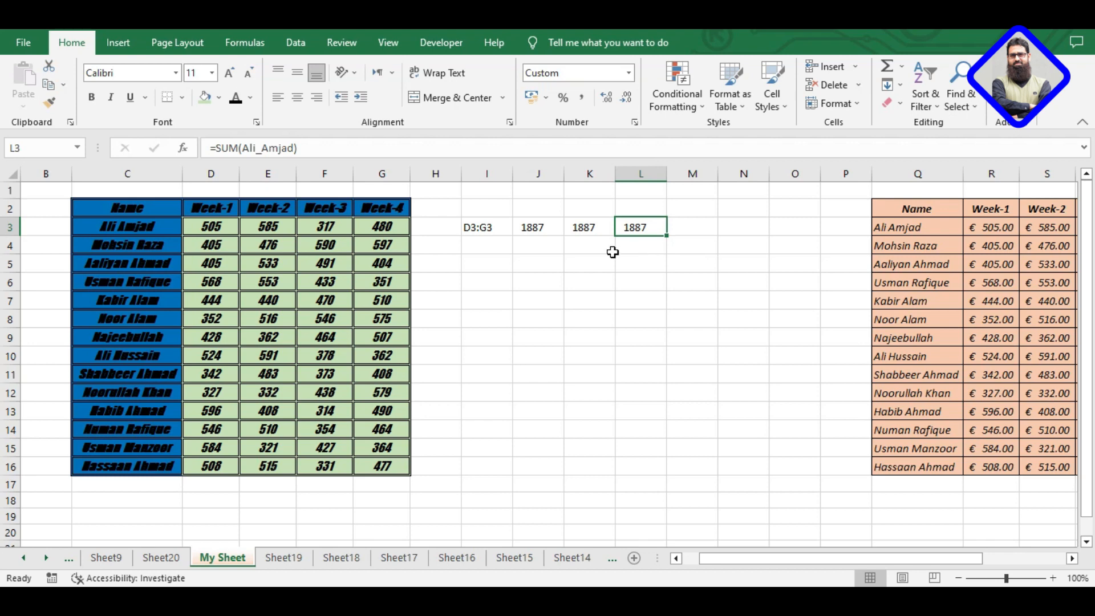
# Jump from an empty cell to the first person's weekly values by choosing their defined range name
pyautogui.moveTo(213, 234); pyautogui.dragTo(383, 225)
pyautogui.click(382, 227)
pyautogui.click(569, 317)
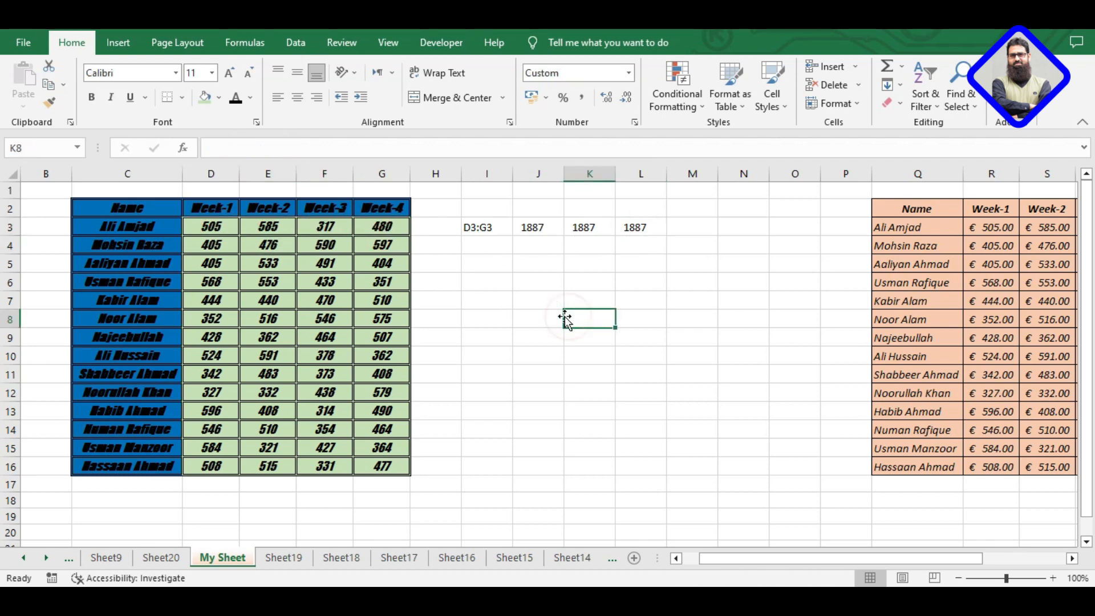
pyautogui.click(77, 147)
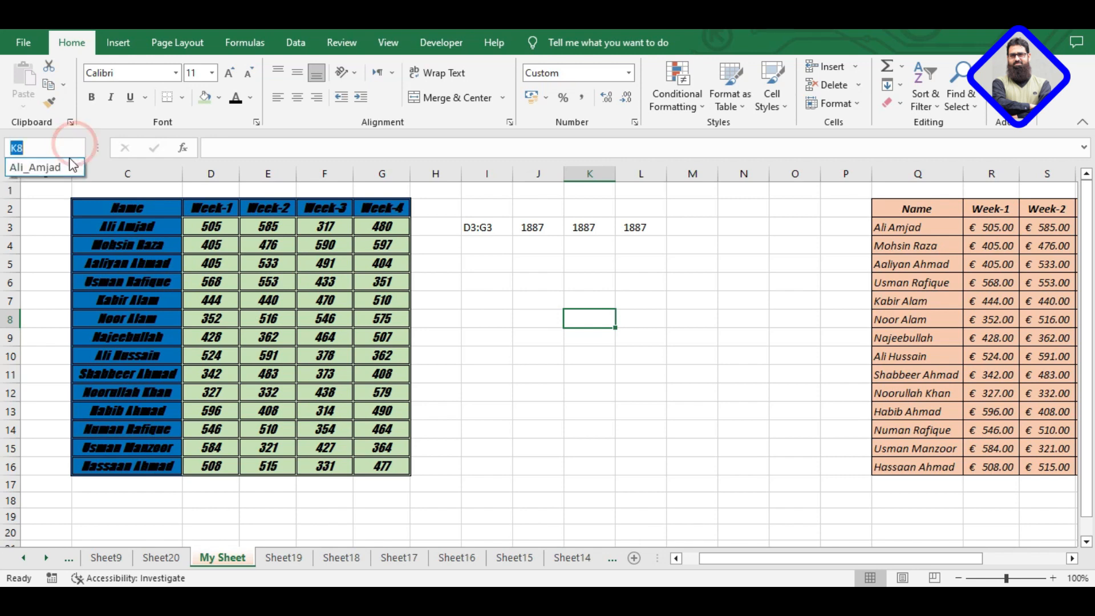
pyautogui.click(41, 163)
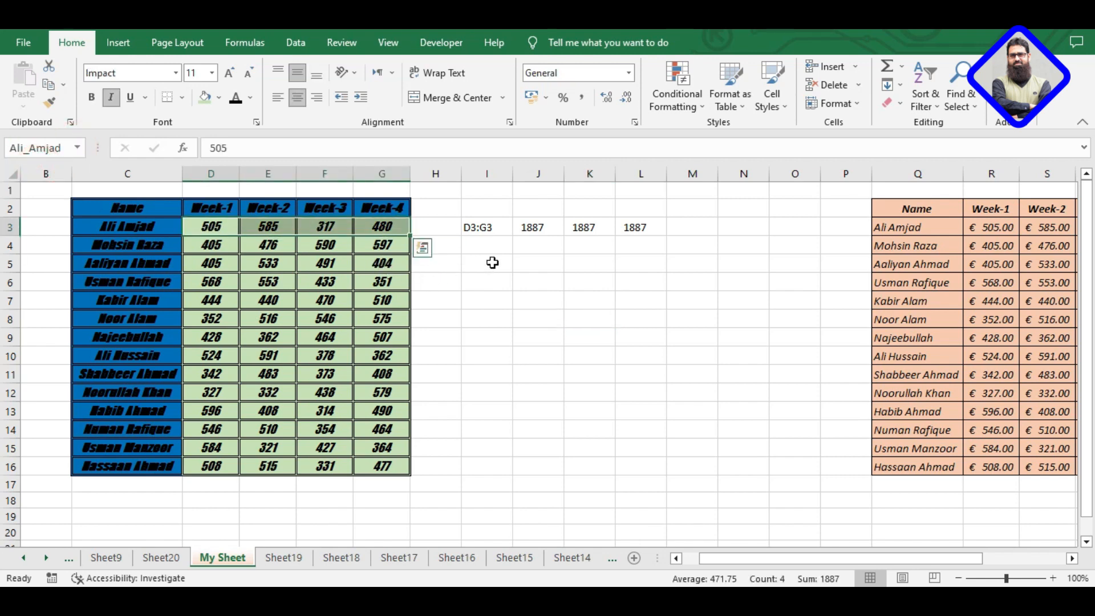
# Check the MS Excel Course Outline in Google Docs and return to the Excel workbook
pyautogui.click(492, 244)
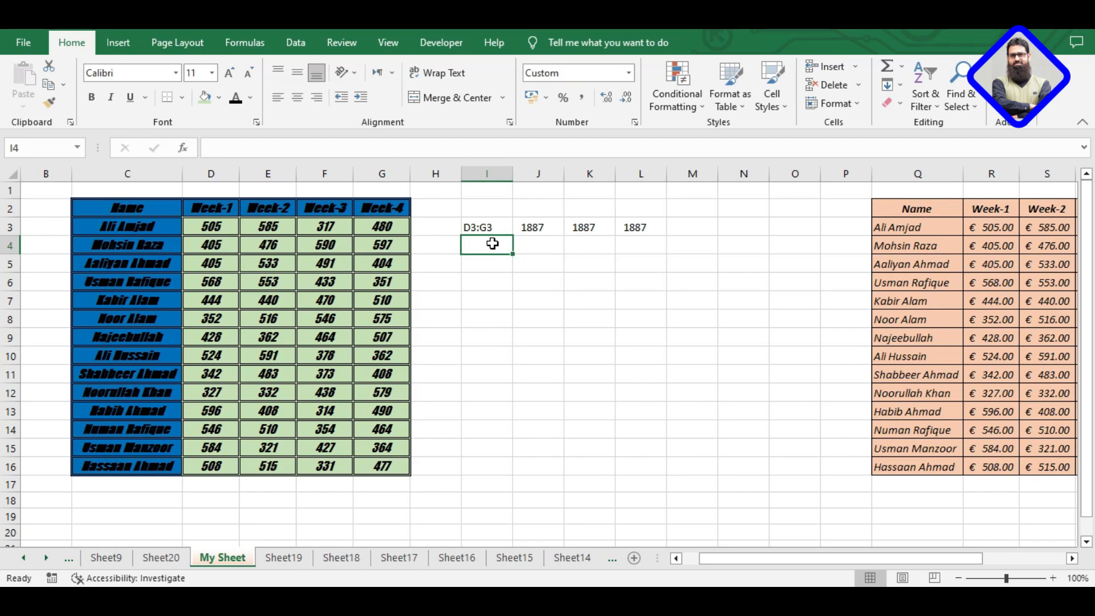
pyautogui.hotkey('alt', 'Tab')
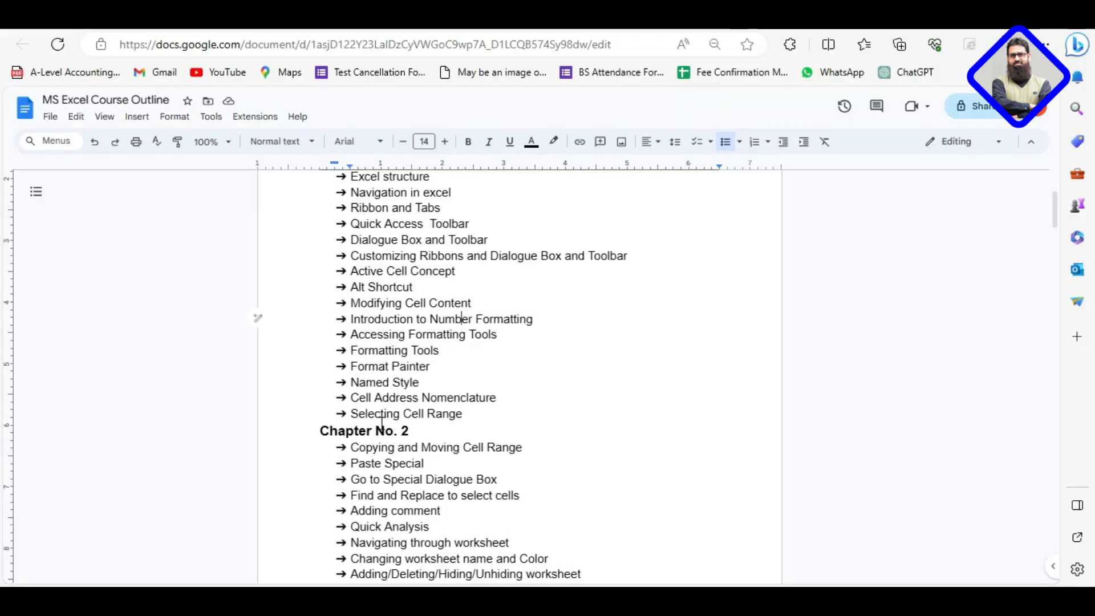
pyautogui.hotkey('alt', 'Tab')
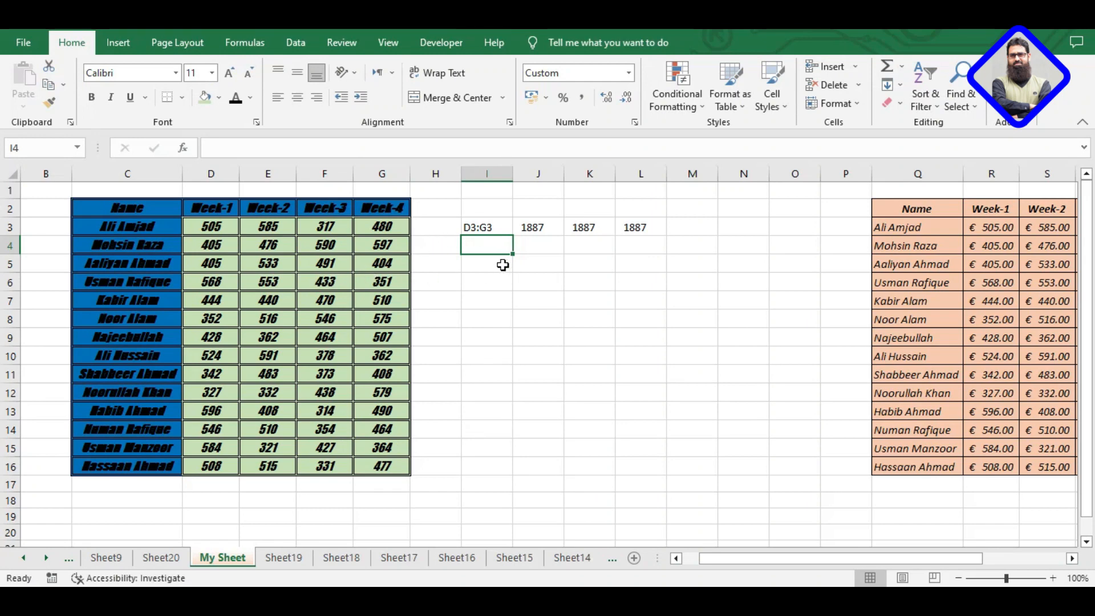
# Enter a SUM formula in cell M3, picking the named range D3:G3 directly on the sheet
pyautogui.click(702, 225)
pyautogui.write('=sum(')
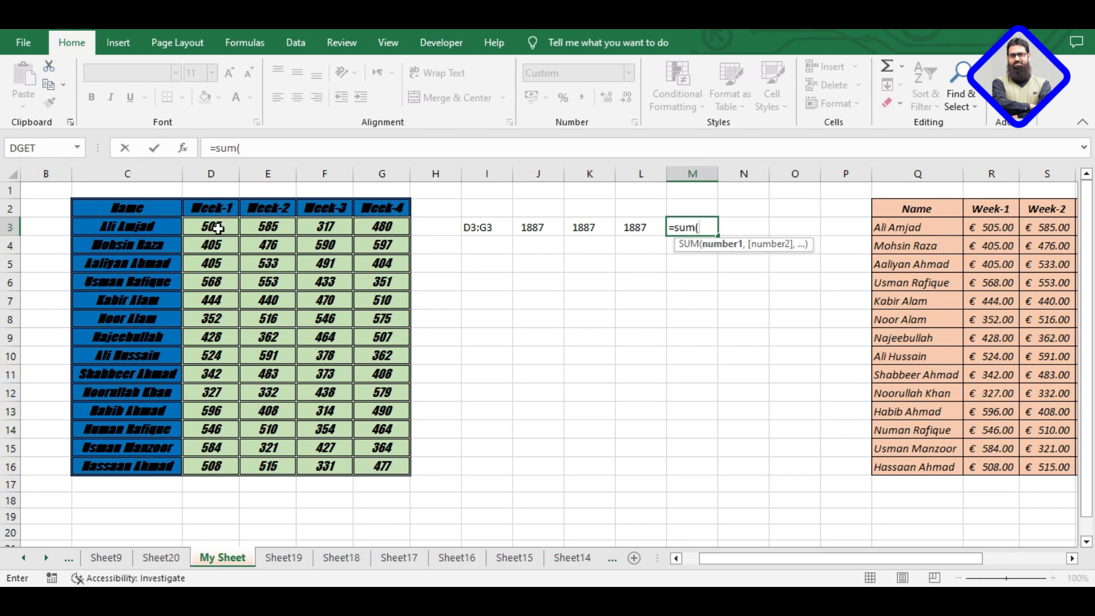
pyautogui.moveTo(215, 226); pyautogui.dragTo(379, 227)
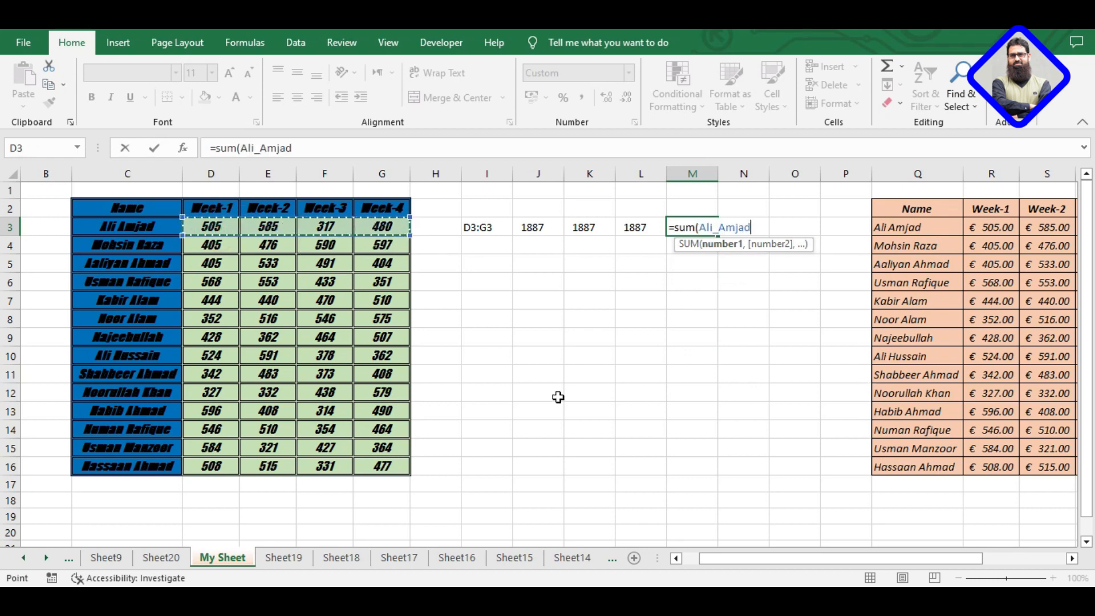
pyautogui.write(')')
pyautogui.press('Return')
# Enter a SUM formula in cell M4 that totals the unnamed range D4:G4, picking the cells directly on the sheet
pyautogui.write('=sum(')
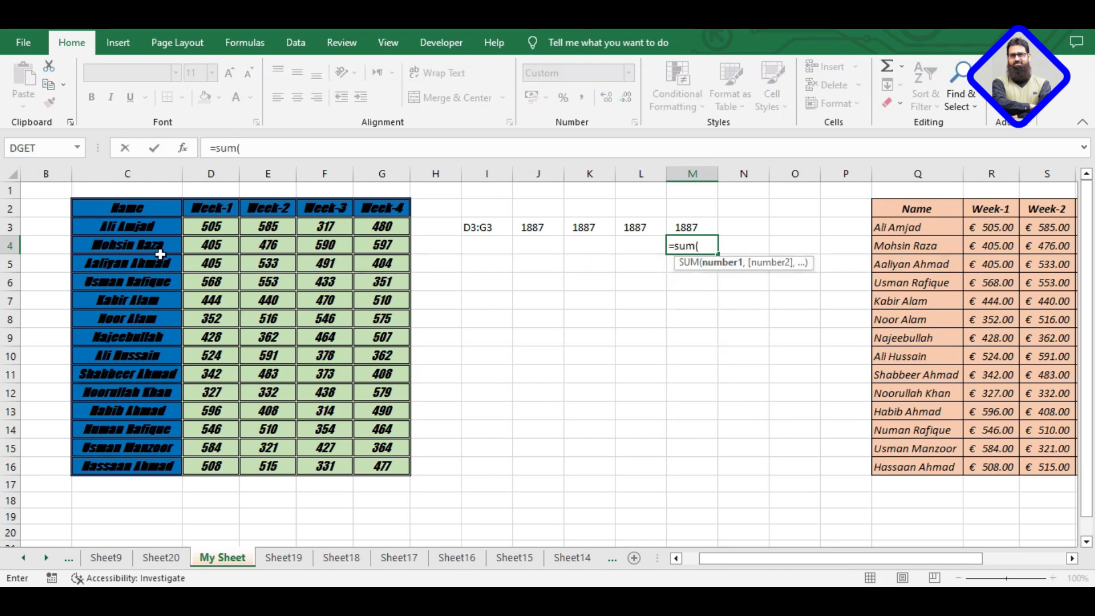
pyautogui.moveTo(212, 246); pyautogui.dragTo(394, 245)
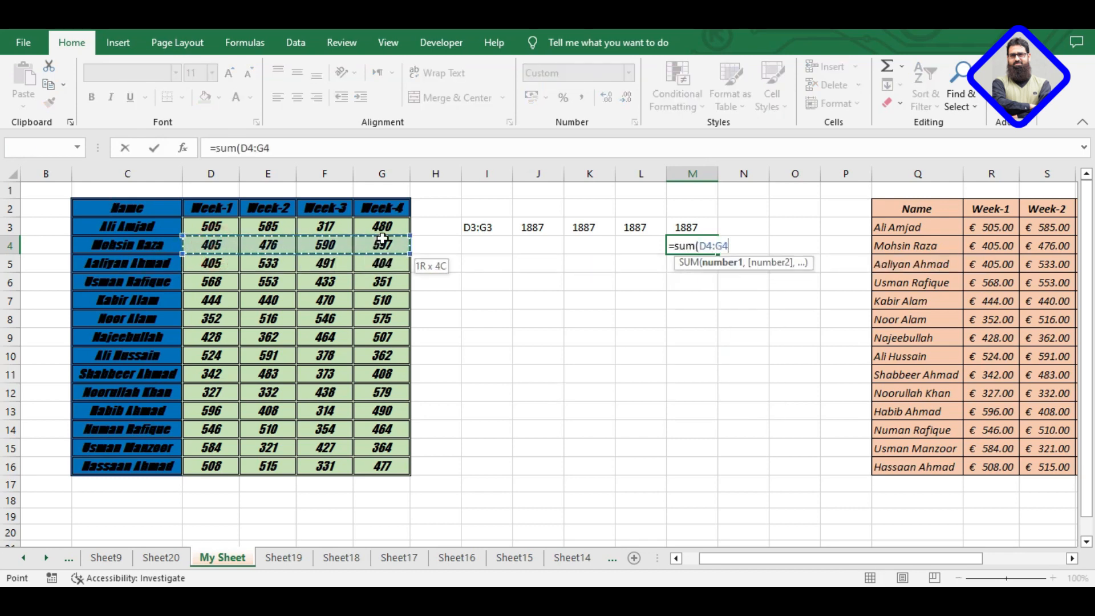
pyautogui.write(')')
pyautogui.press('Return')
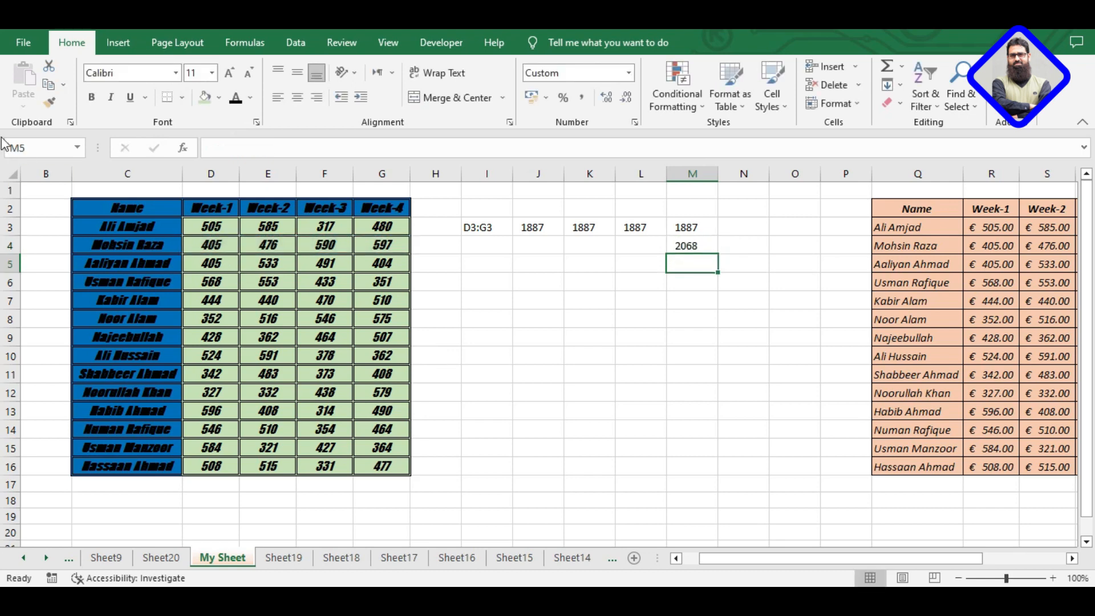
# Go to the second person's weekly values by entering the range address D4:G4
pyautogui.click(35, 147)
pyautogui.write('D4:G4')
pyautogui.press('Return')
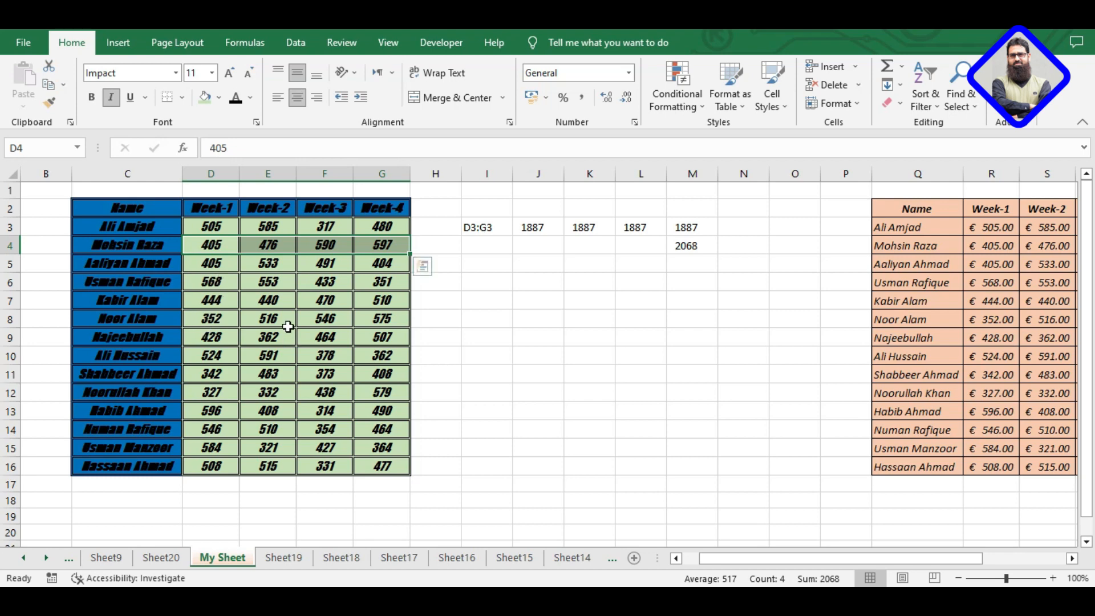
# Switch to the MS Excel Course Outline in Google Docs and review the topics around the end of Chapter No. 1 and Chapter No. 2
pyautogui.hotkey('alt', 'Tab')
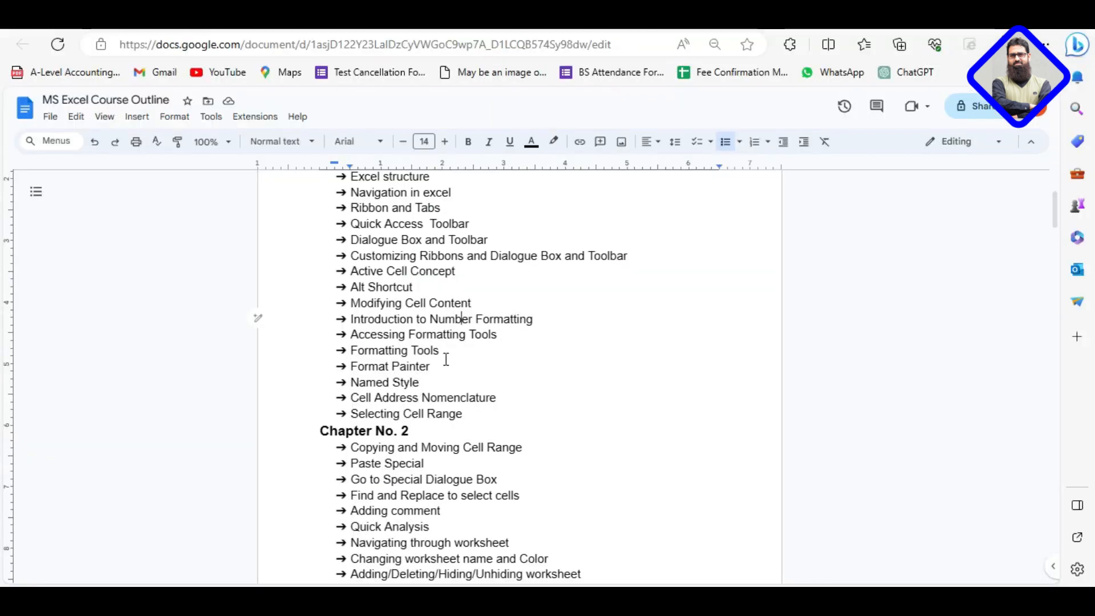
pyautogui.scroll(-3, 426, 371)
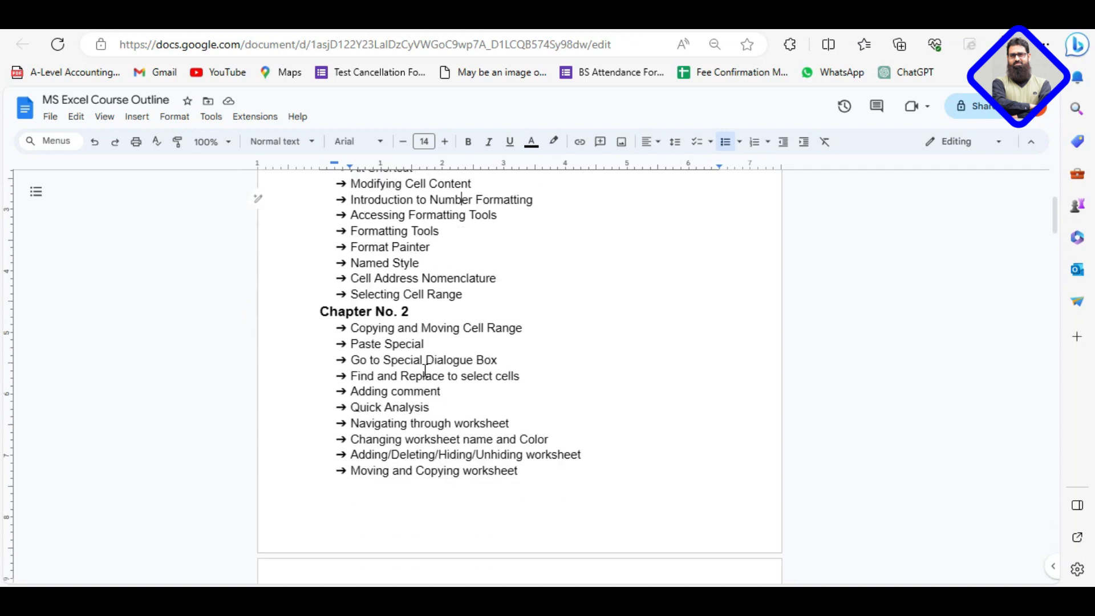
pyautogui.scroll(2, 447, 364)
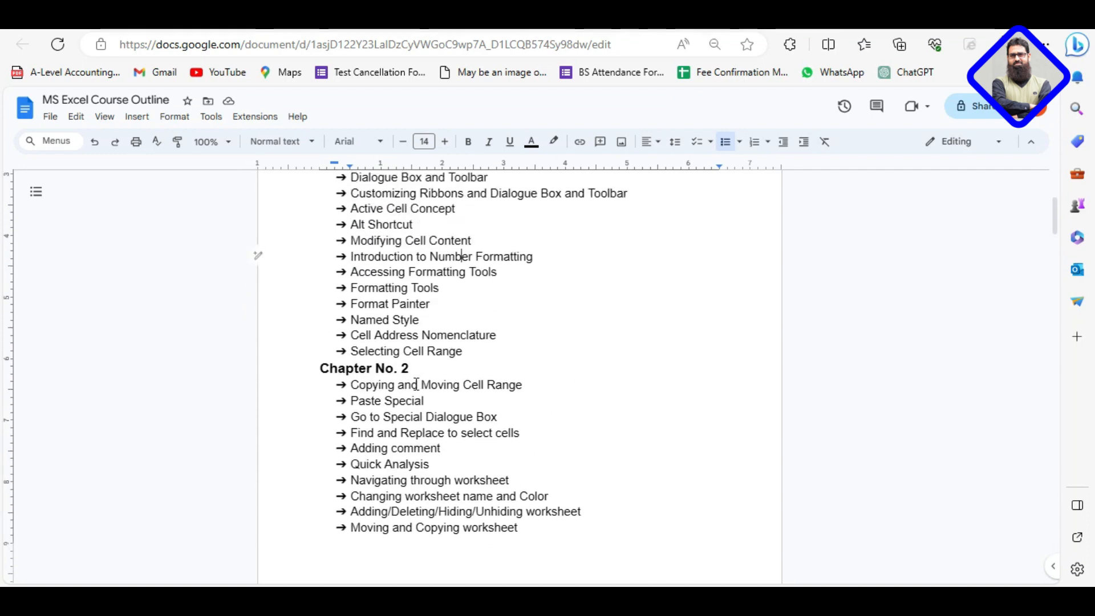